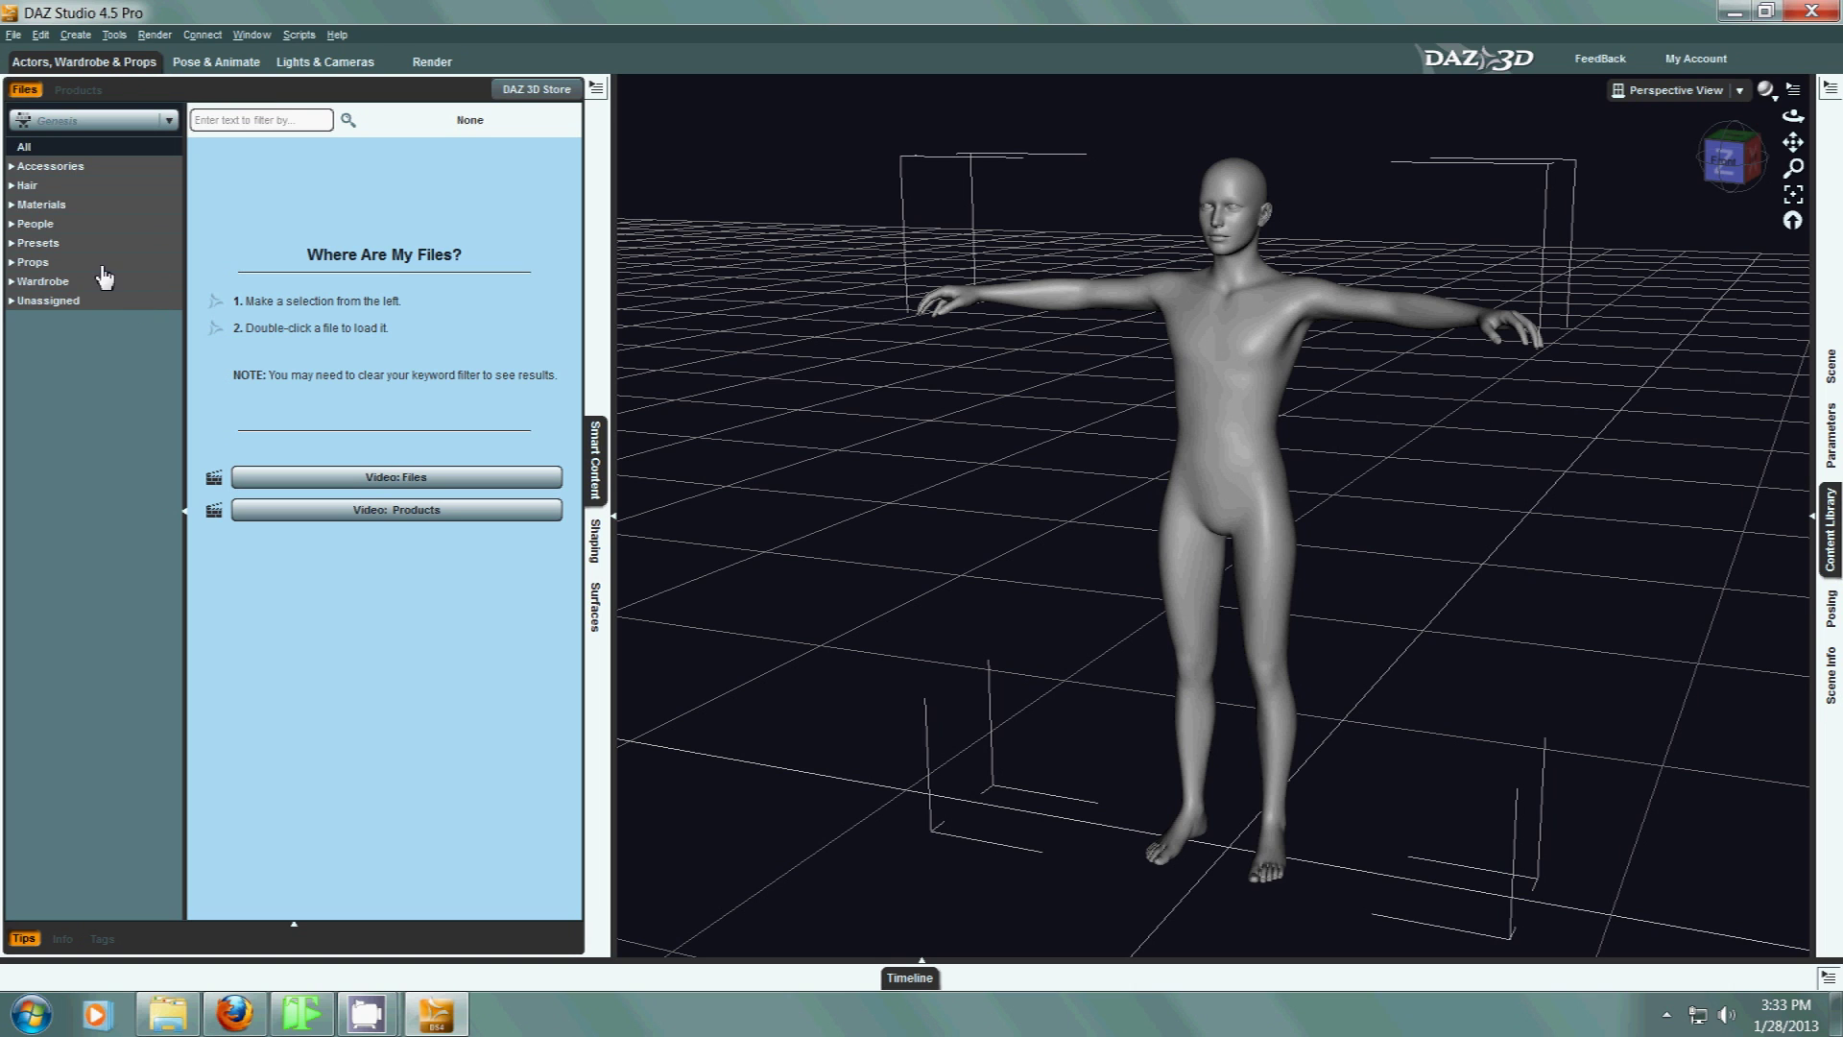
Browse the Genesis Materials, Accessories, Hair, People, Presets, Wardrobe, Unassigned and Props categories.
{"action": "left_click", "coordinate": [58, 205]}
{"action": "left_click", "coordinate": [67, 166]}
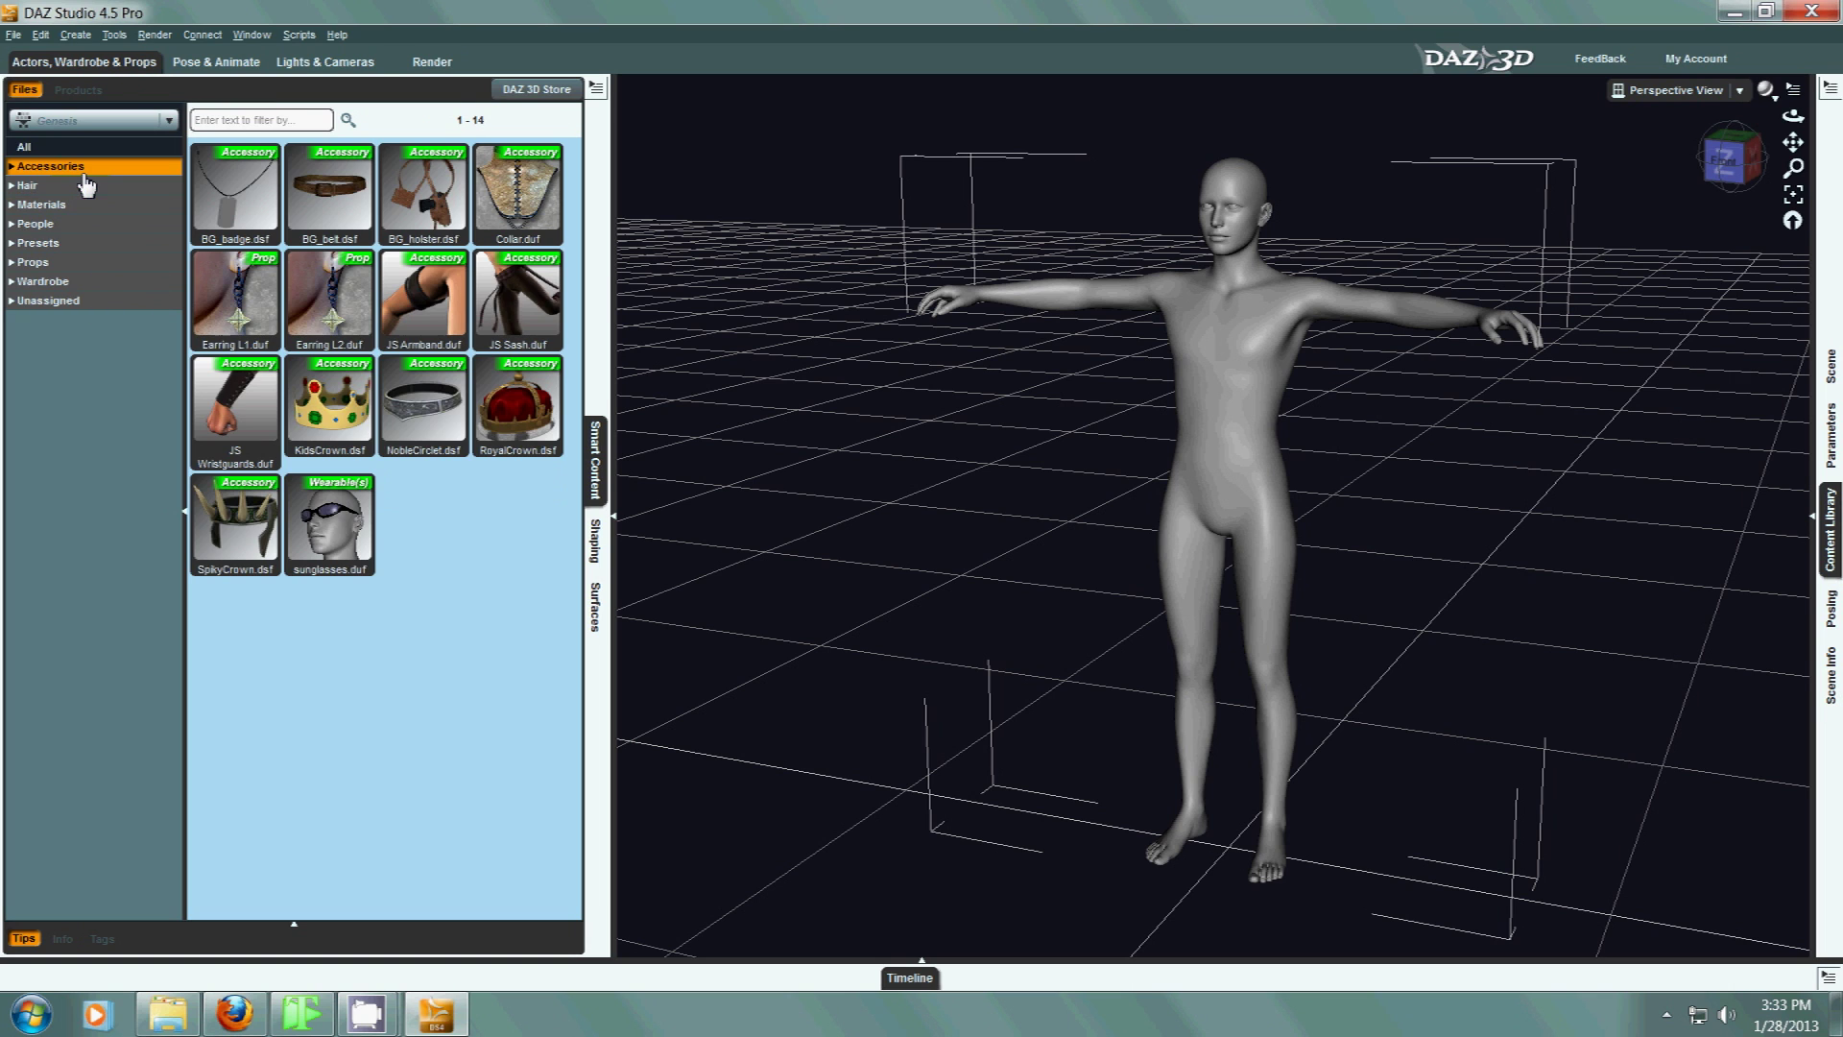
{"action": "left_click", "coordinate": [77, 186]}
{"action": "left_click", "coordinate": [77, 224]}
{"action": "left_click", "coordinate": [77, 243]}
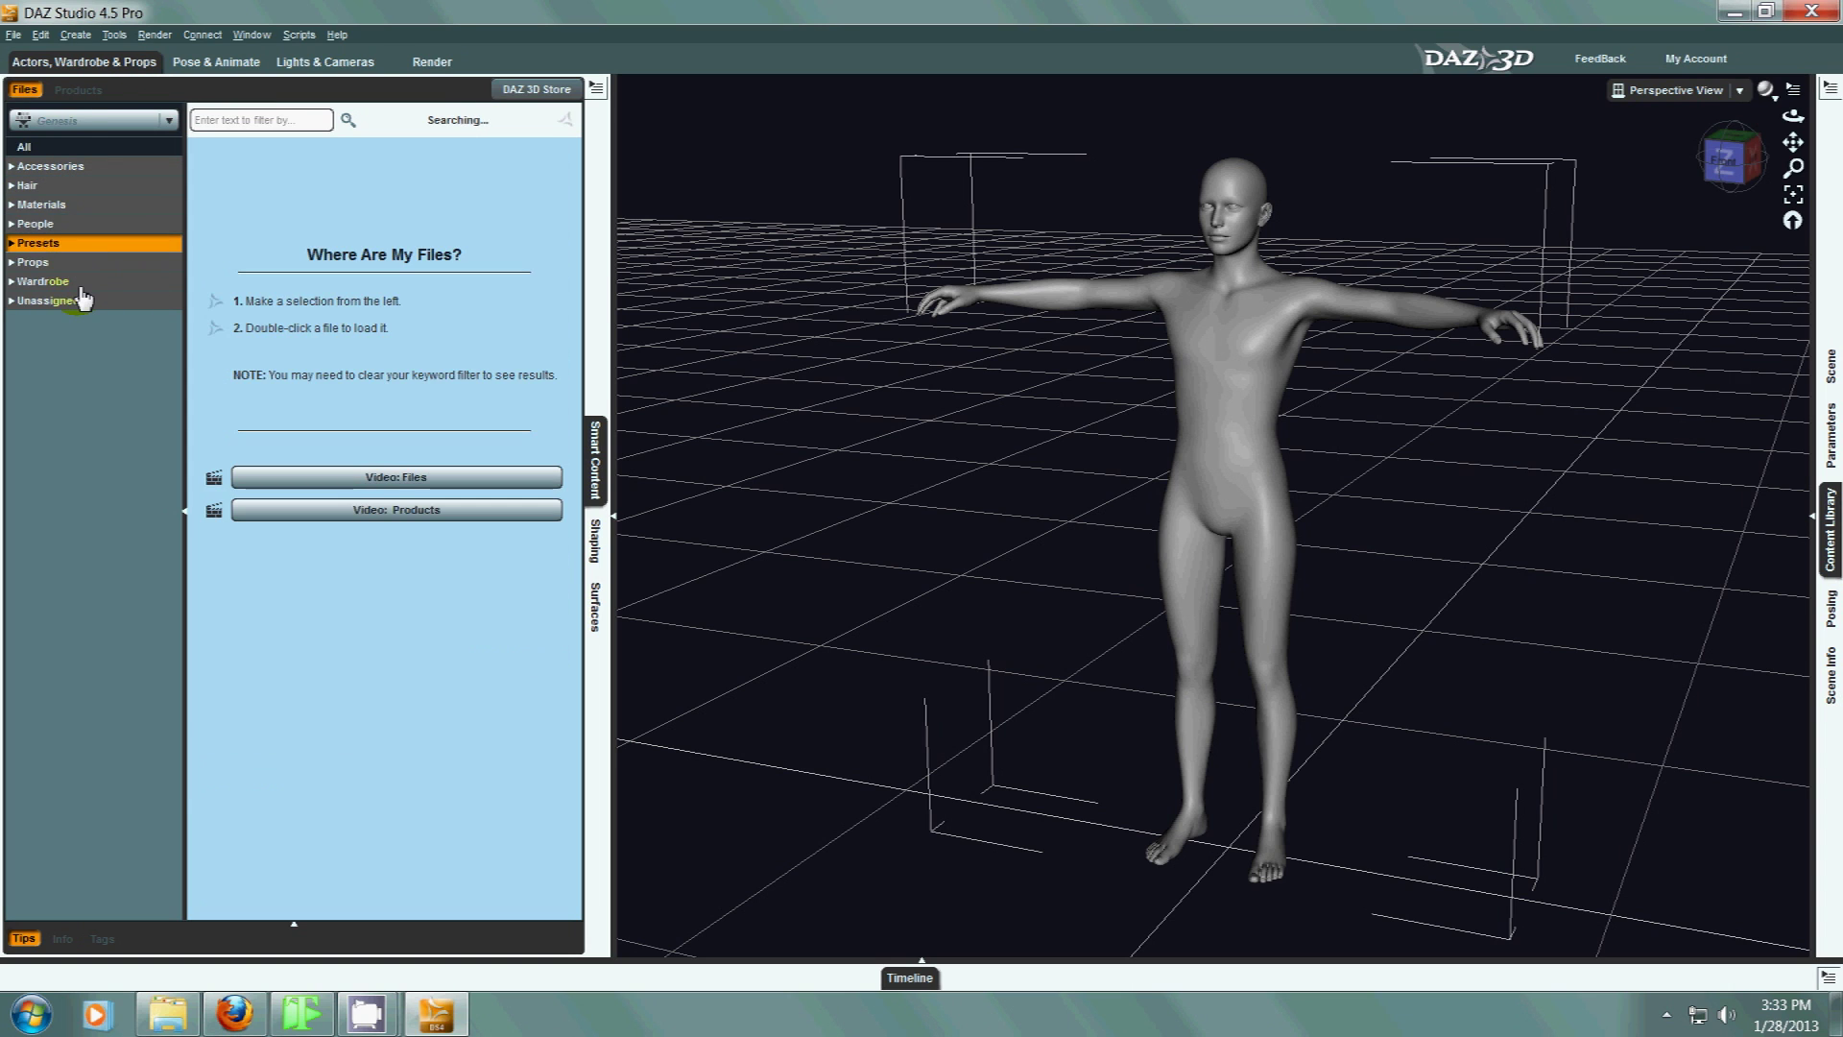
{"action": "left_click", "coordinate": [81, 282]}
{"action": "left_click", "coordinate": [326, 555]}
{"action": "left_click", "coordinate": [92, 300]}
{"action": "left_click", "coordinate": [96, 263]}
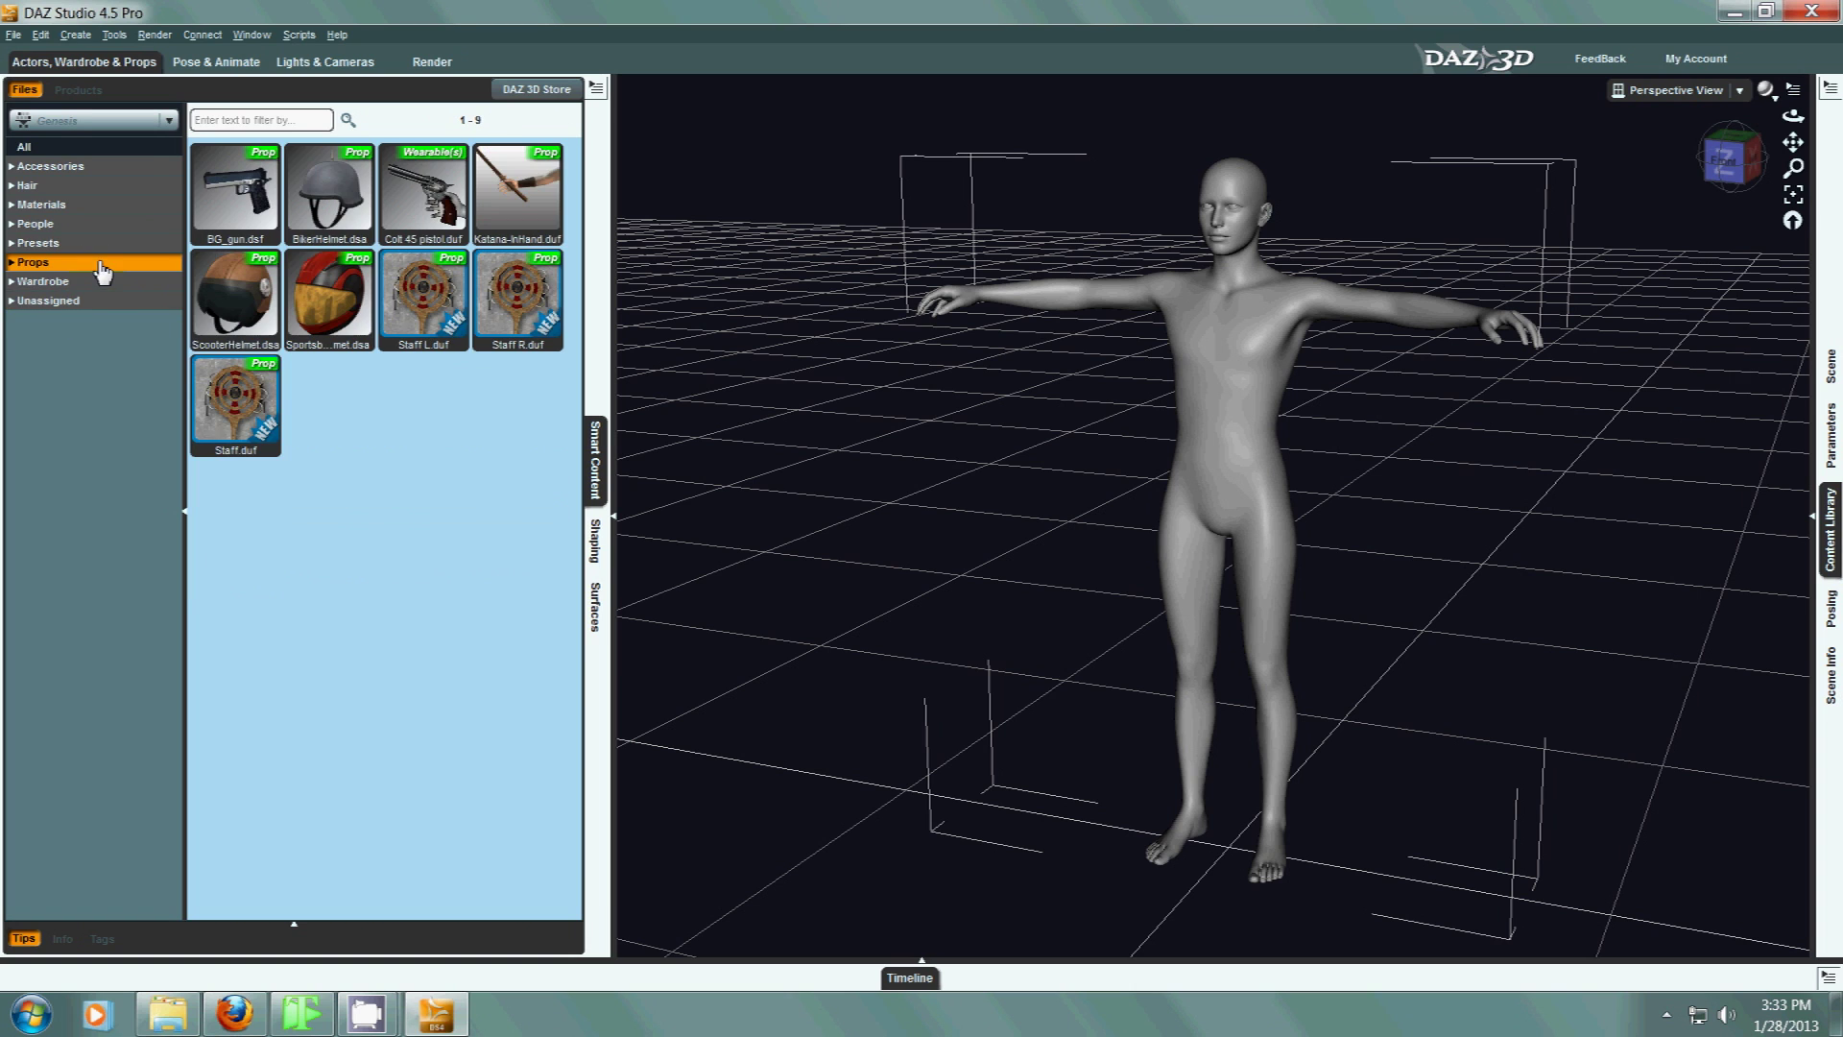
Revisit Presets and the People actors, then list the 53 Wardrobe items.
{"action": "left_click", "coordinate": [113, 244]}
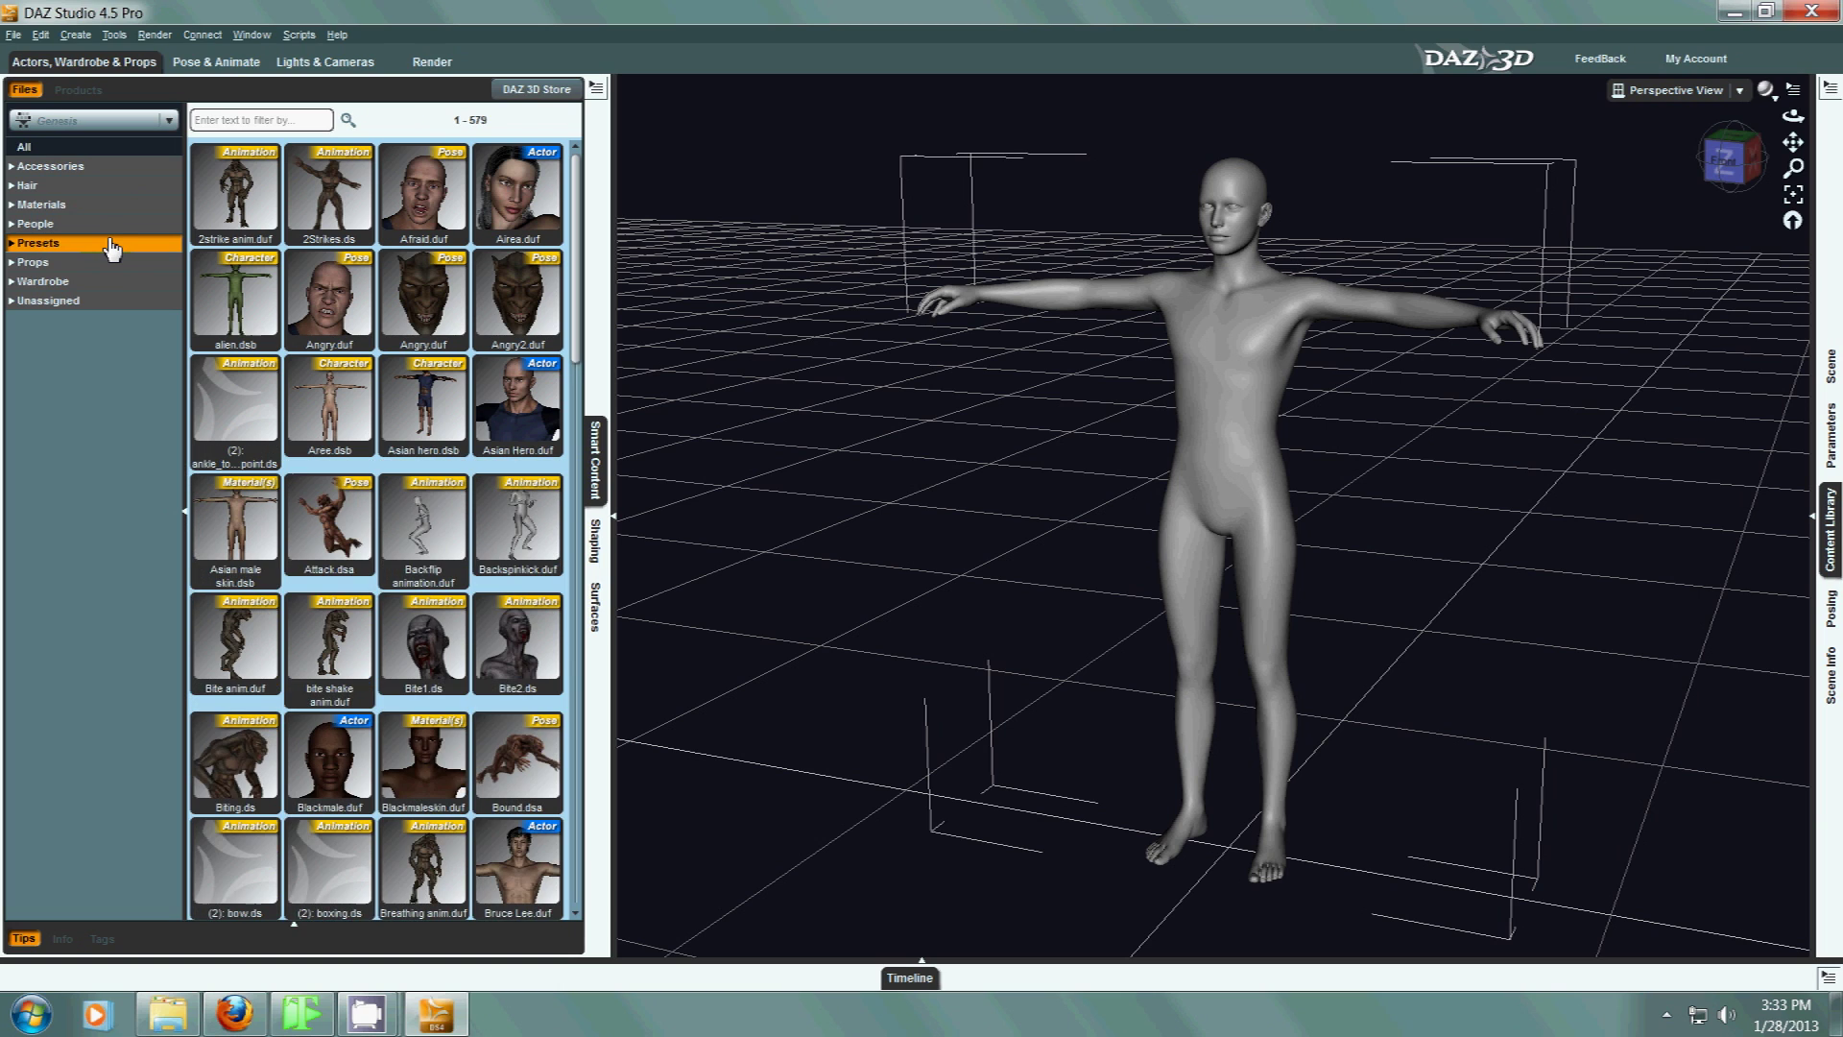
{"action": "left_click", "coordinate": [106, 227]}
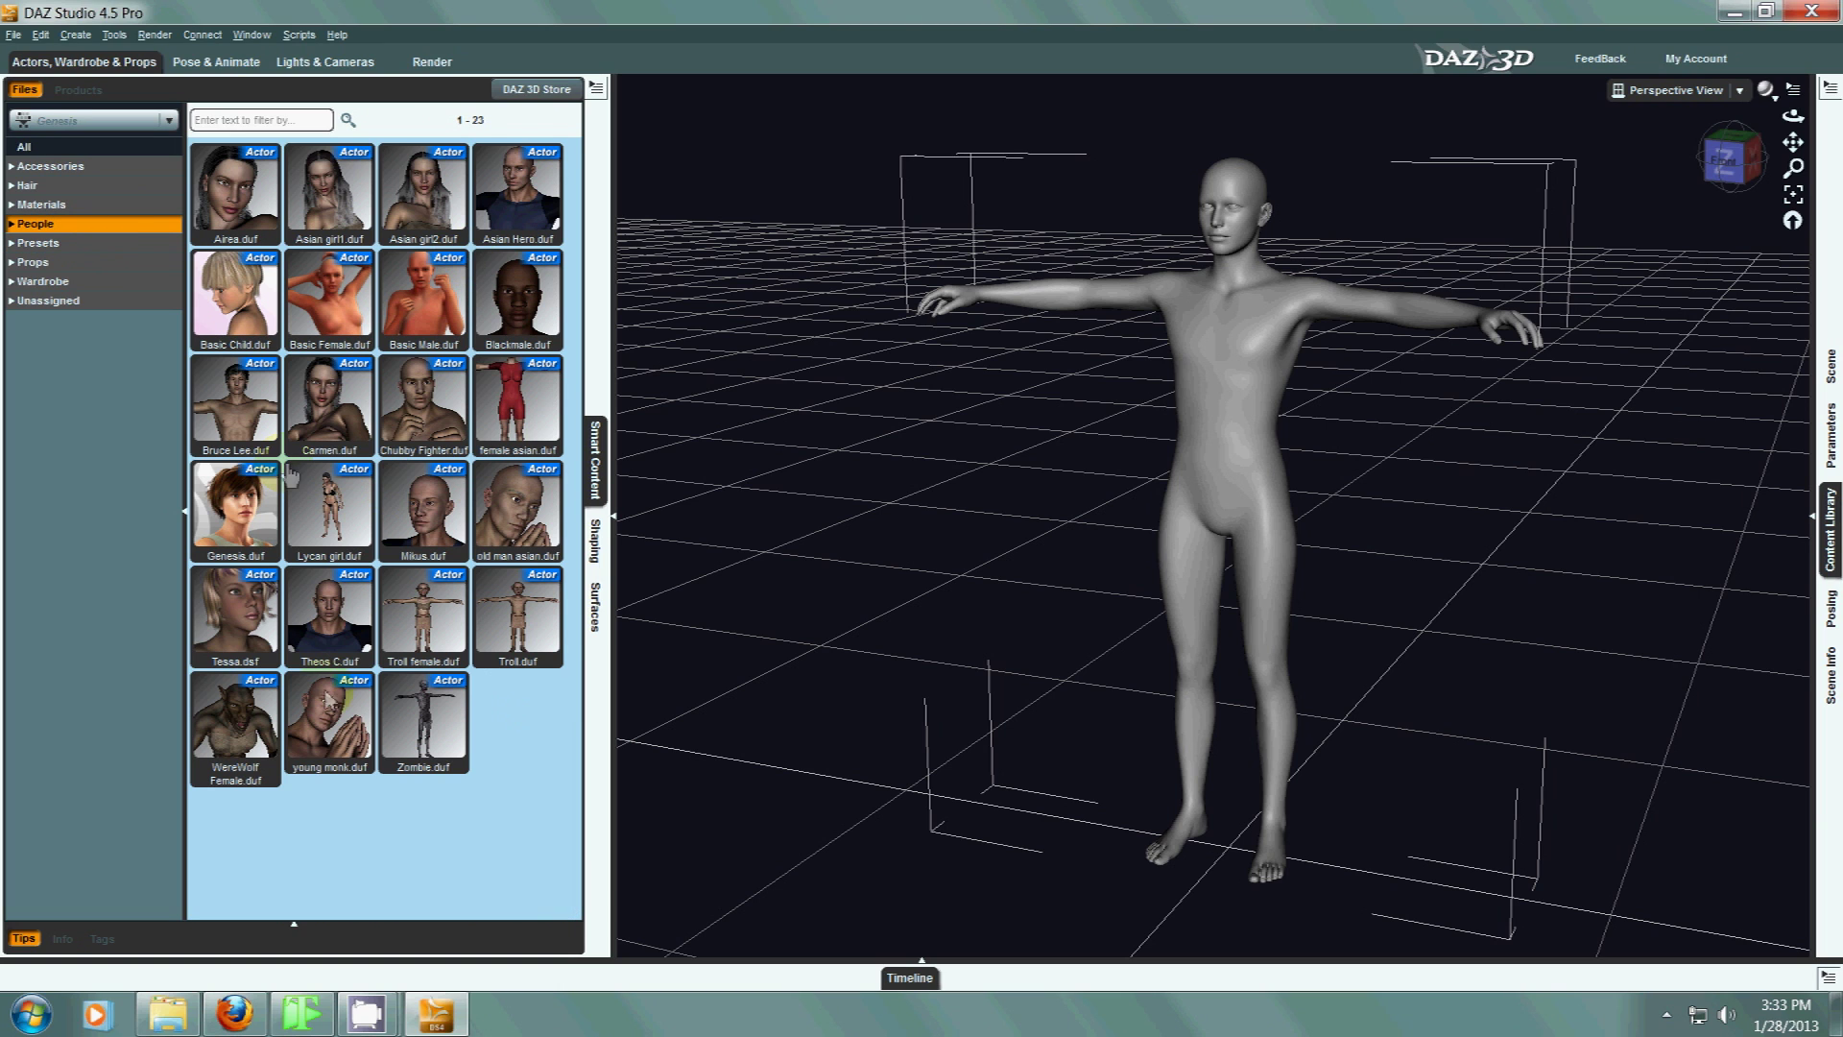
{"action": "left_click", "coordinate": [597, 604]}
{"action": "left_click", "coordinate": [343, 475]}
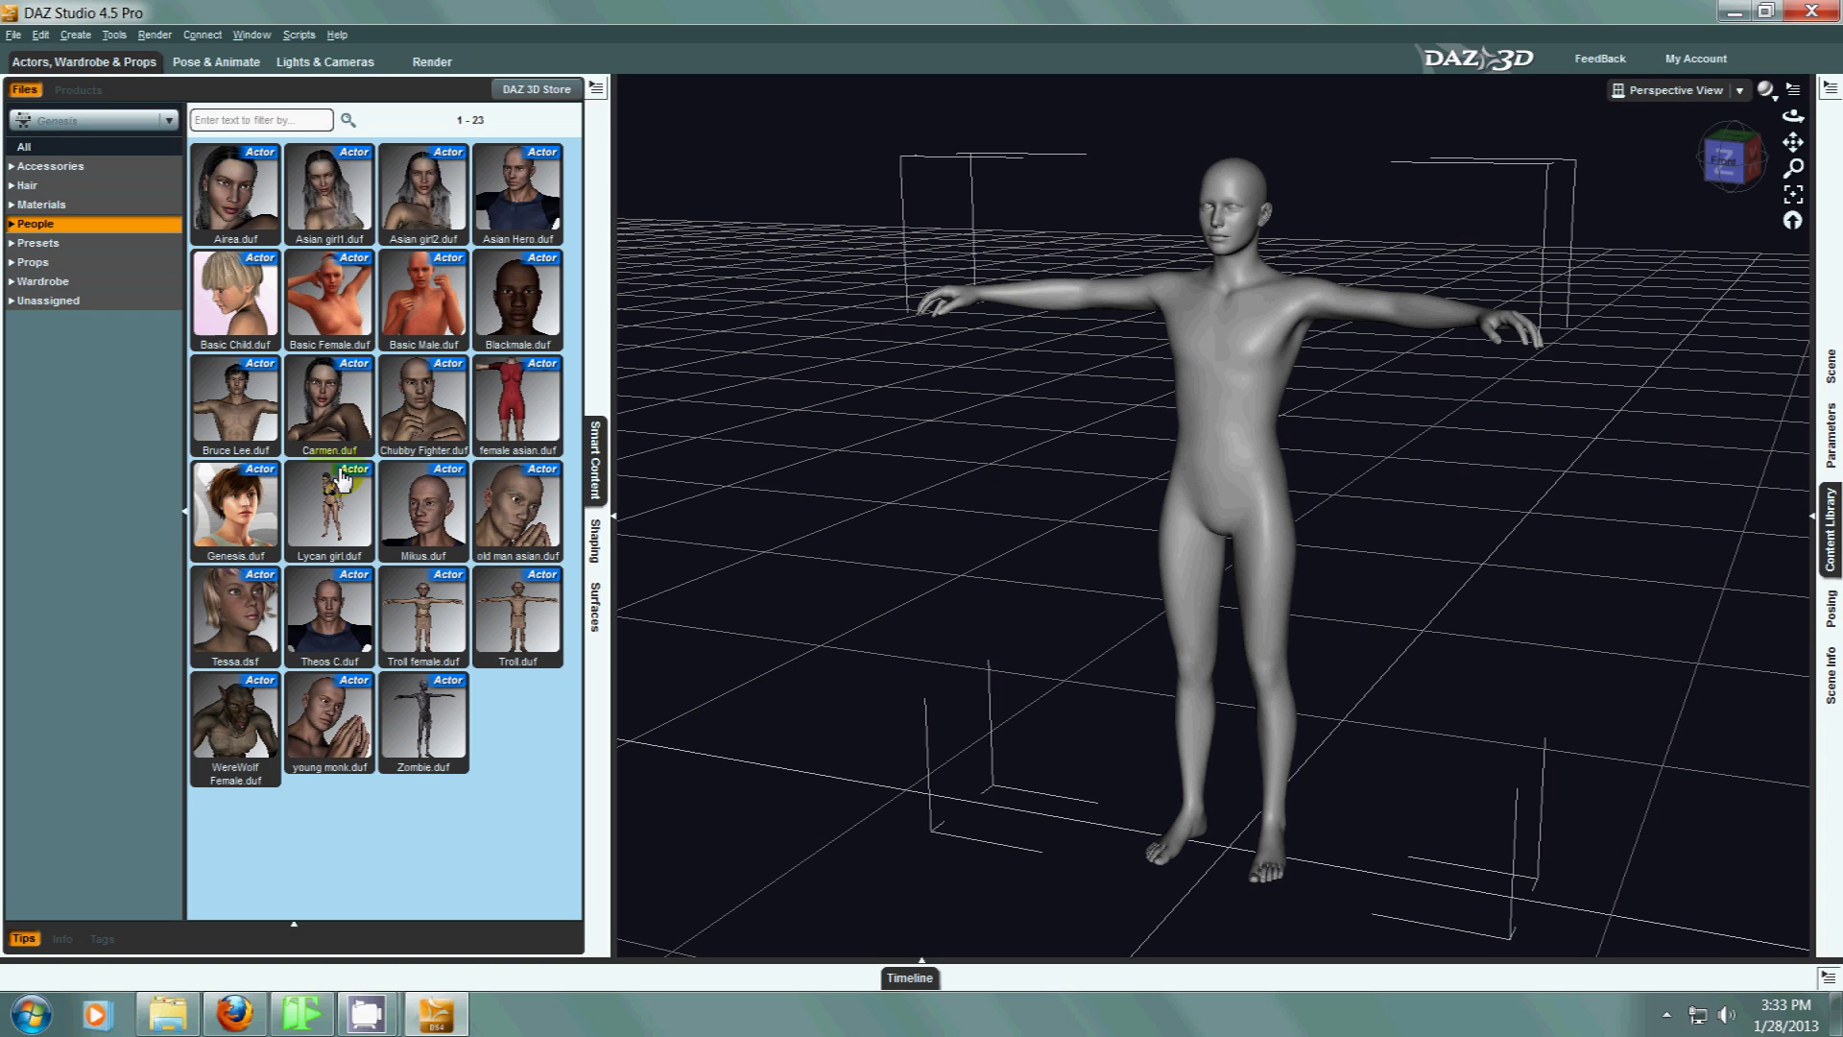
{"action": "left_click", "coordinate": [247, 389]}
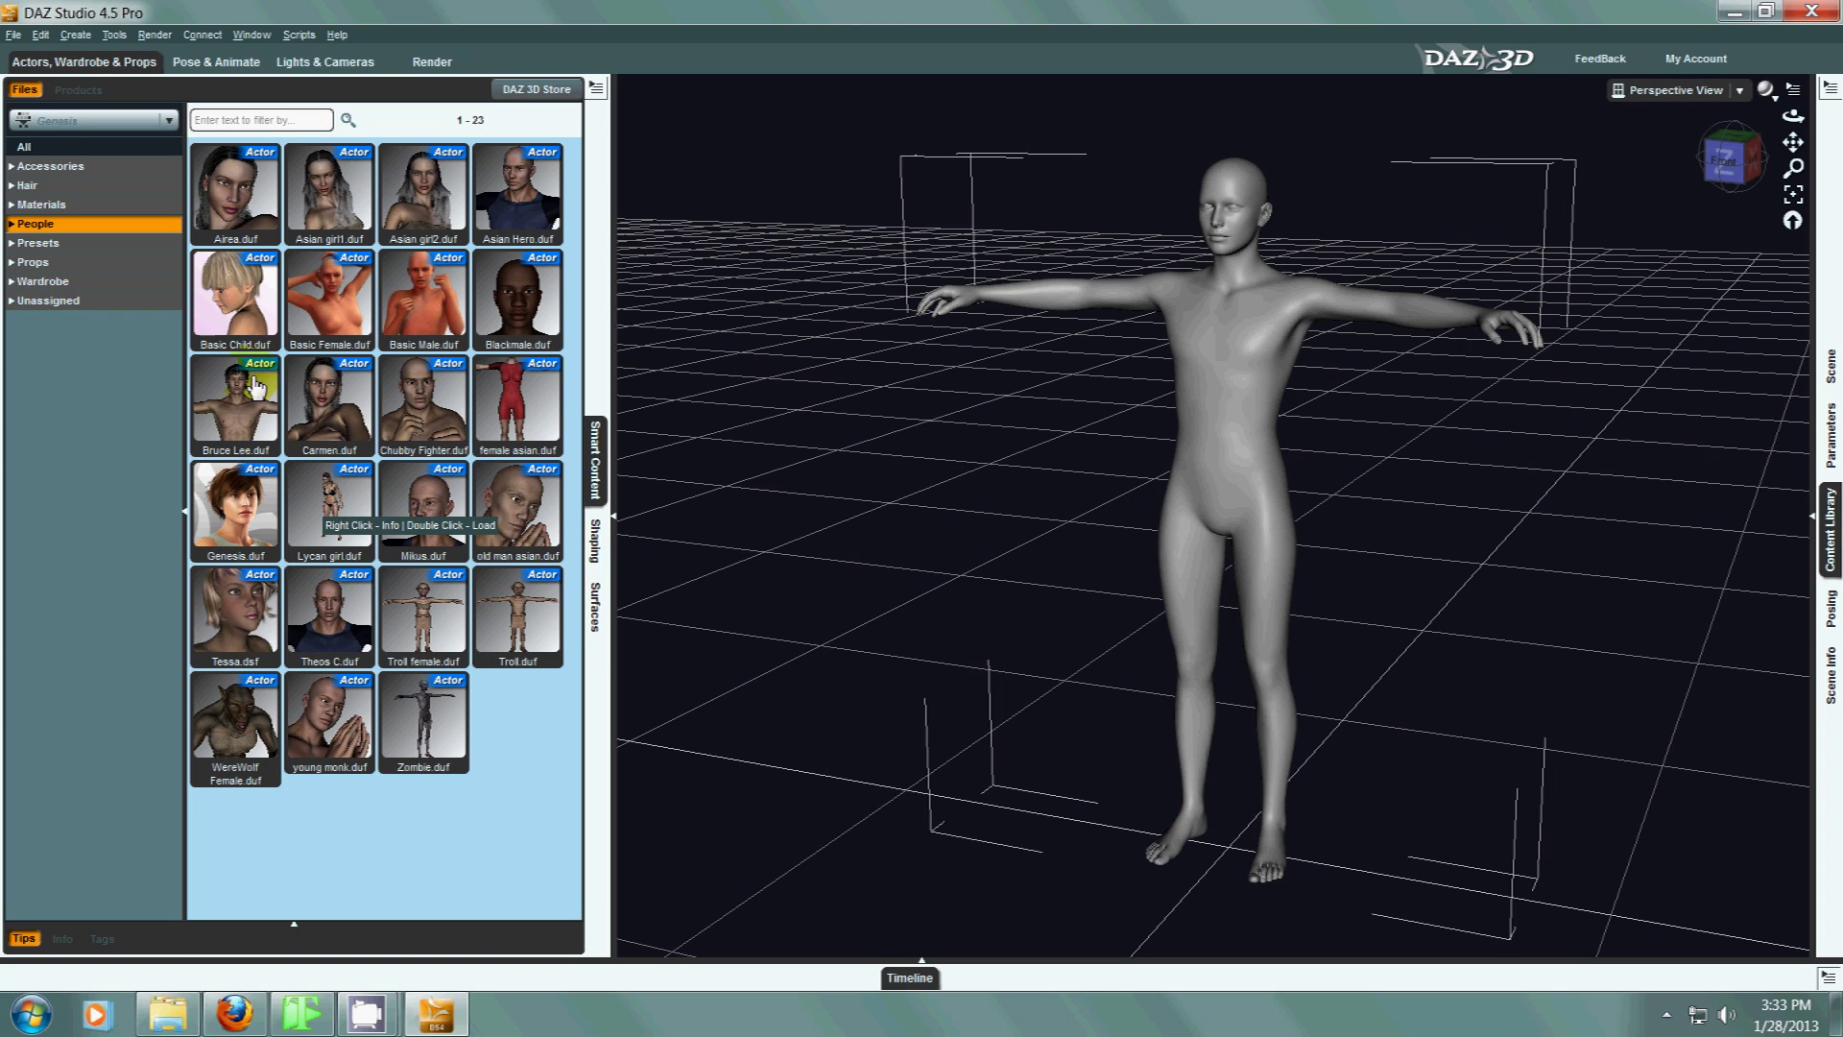
{"action": "left_click", "coordinate": [262, 375]}
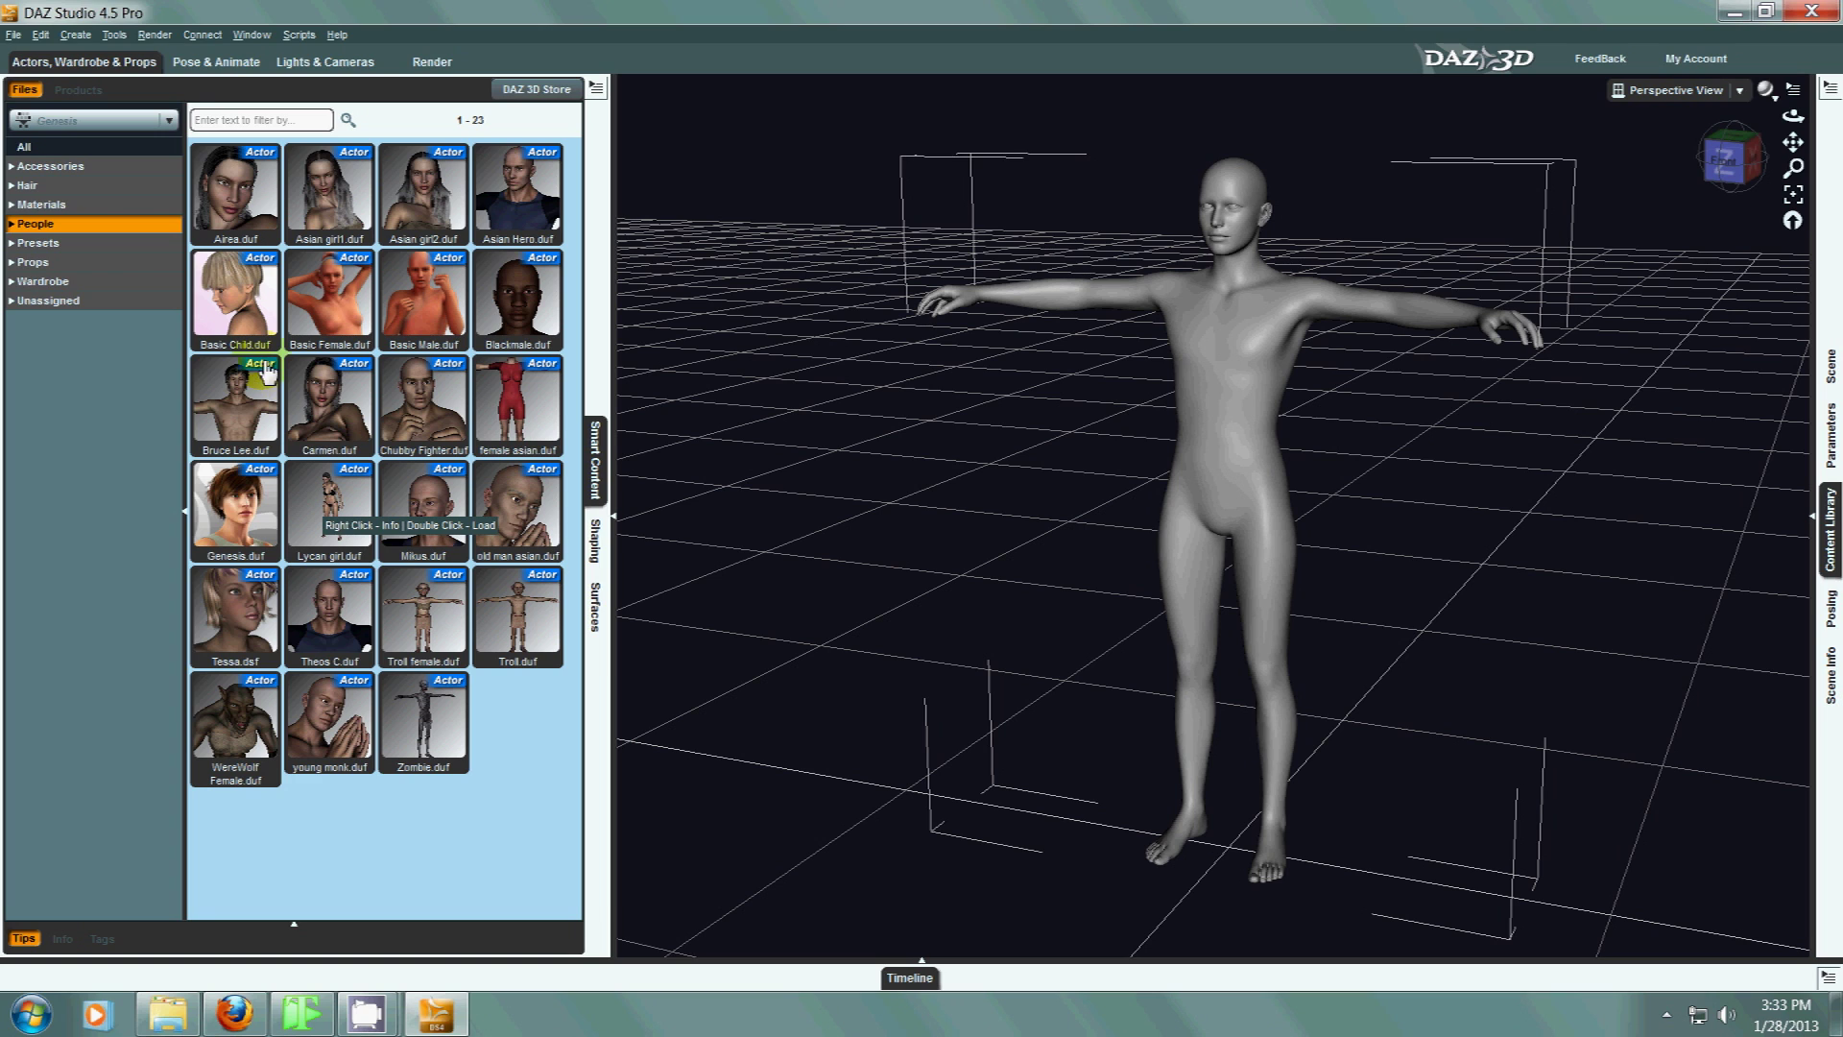
{"action": "left_click", "coordinate": [91, 283]}
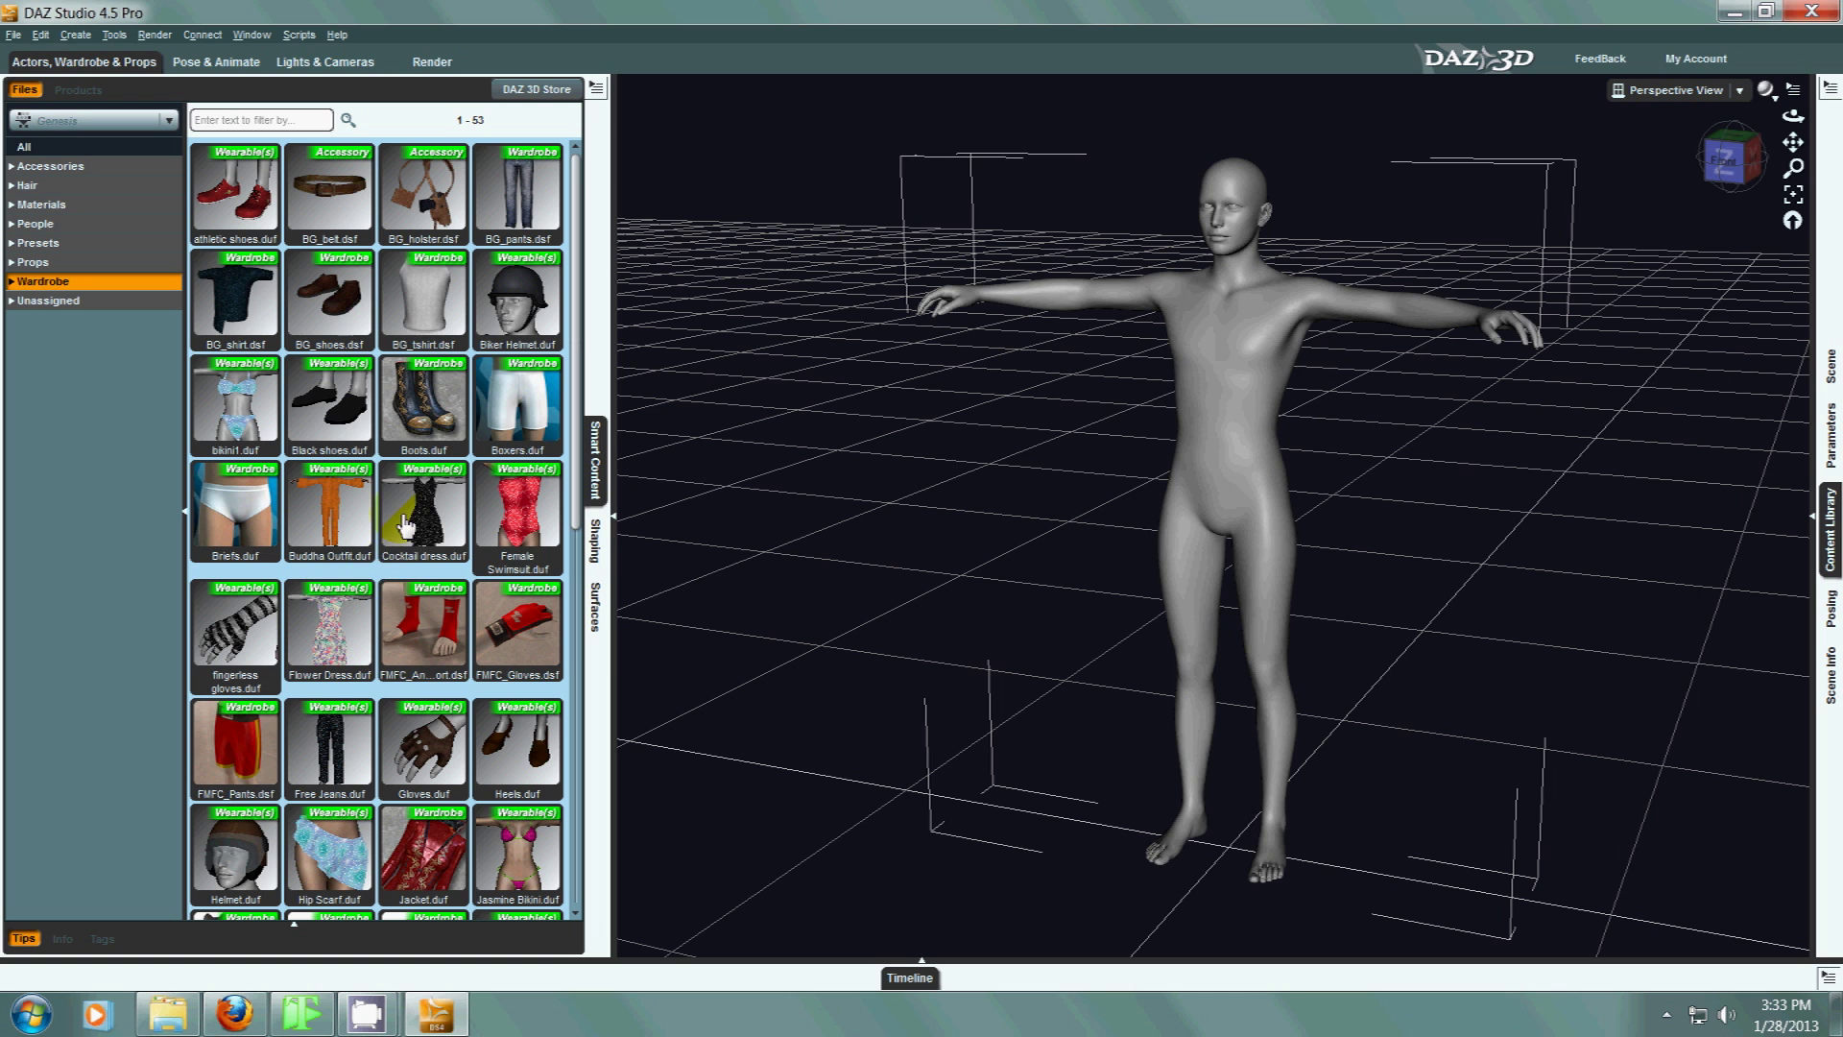
Put the Tankini top and the Boxers shorts from Wardrobe on Genesis.
{"action": "scroll", "coordinate": [357, 501], "scroll_direction": "down", "scroll_amount": 5}
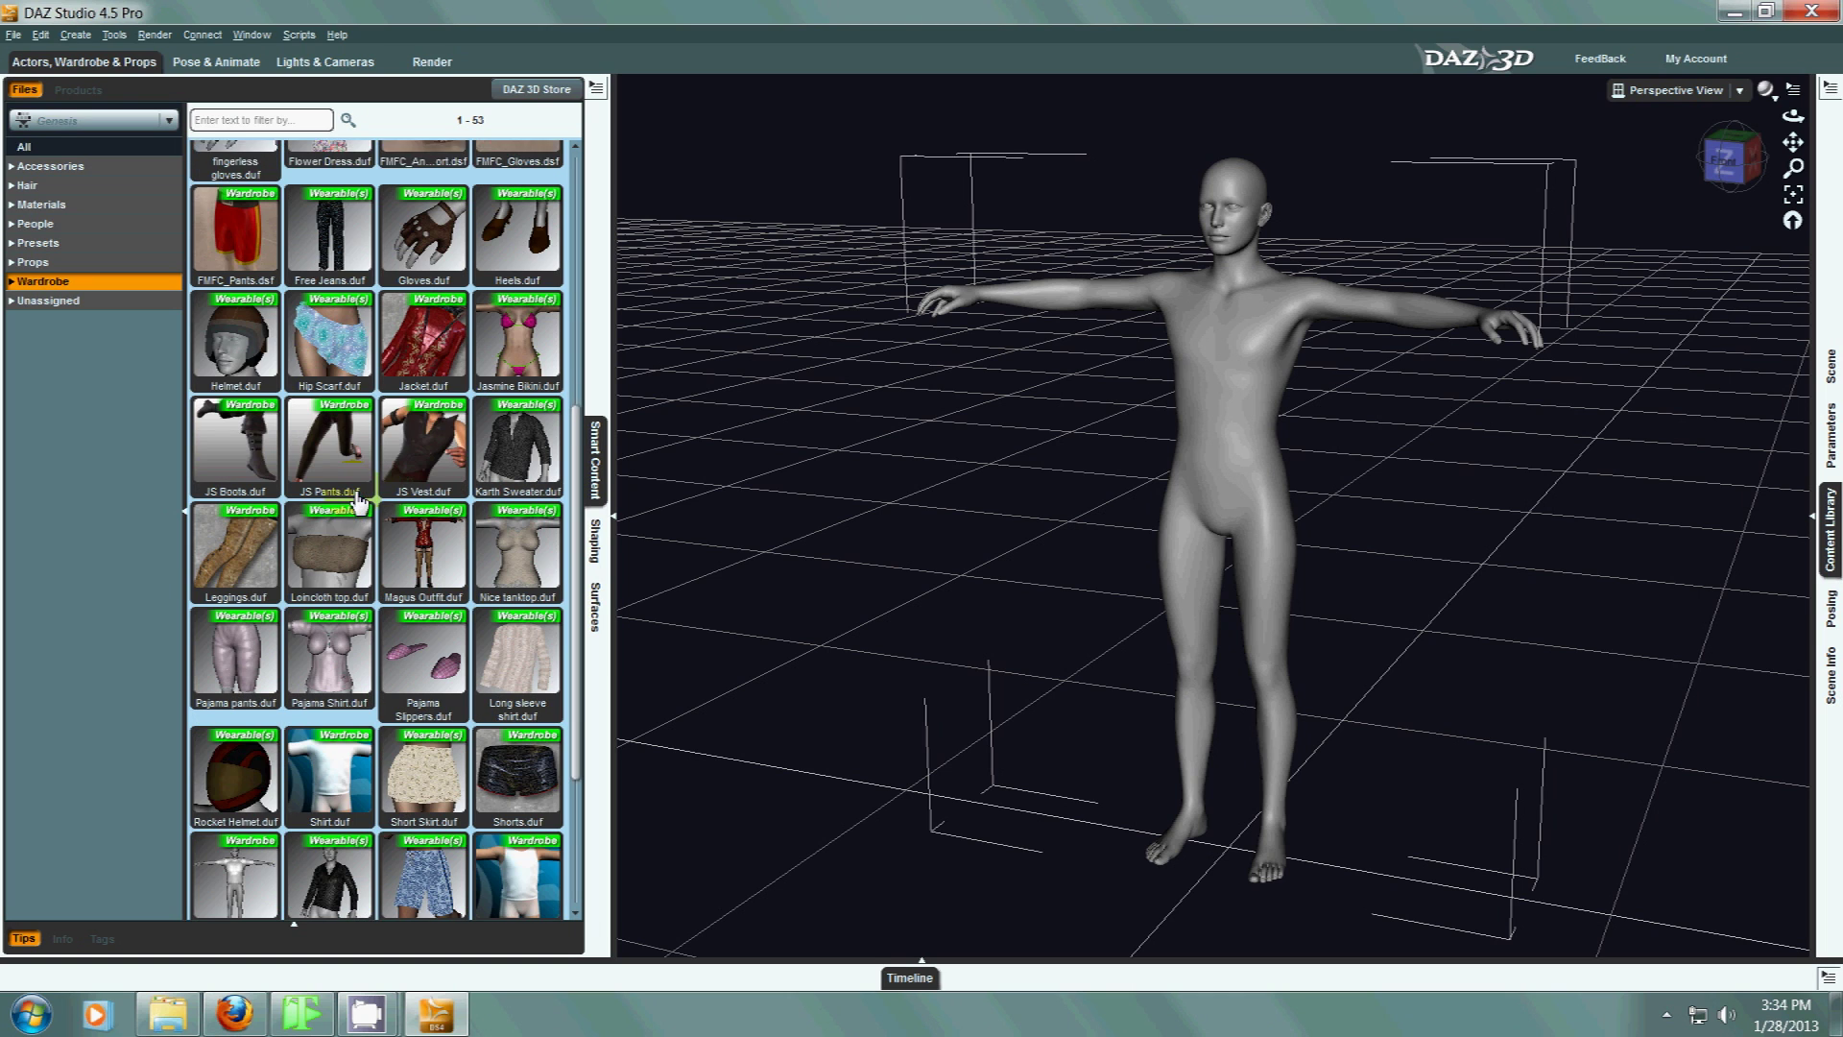
{"action": "scroll", "coordinate": [407, 630], "scroll_direction": "down", "scroll_amount": 2}
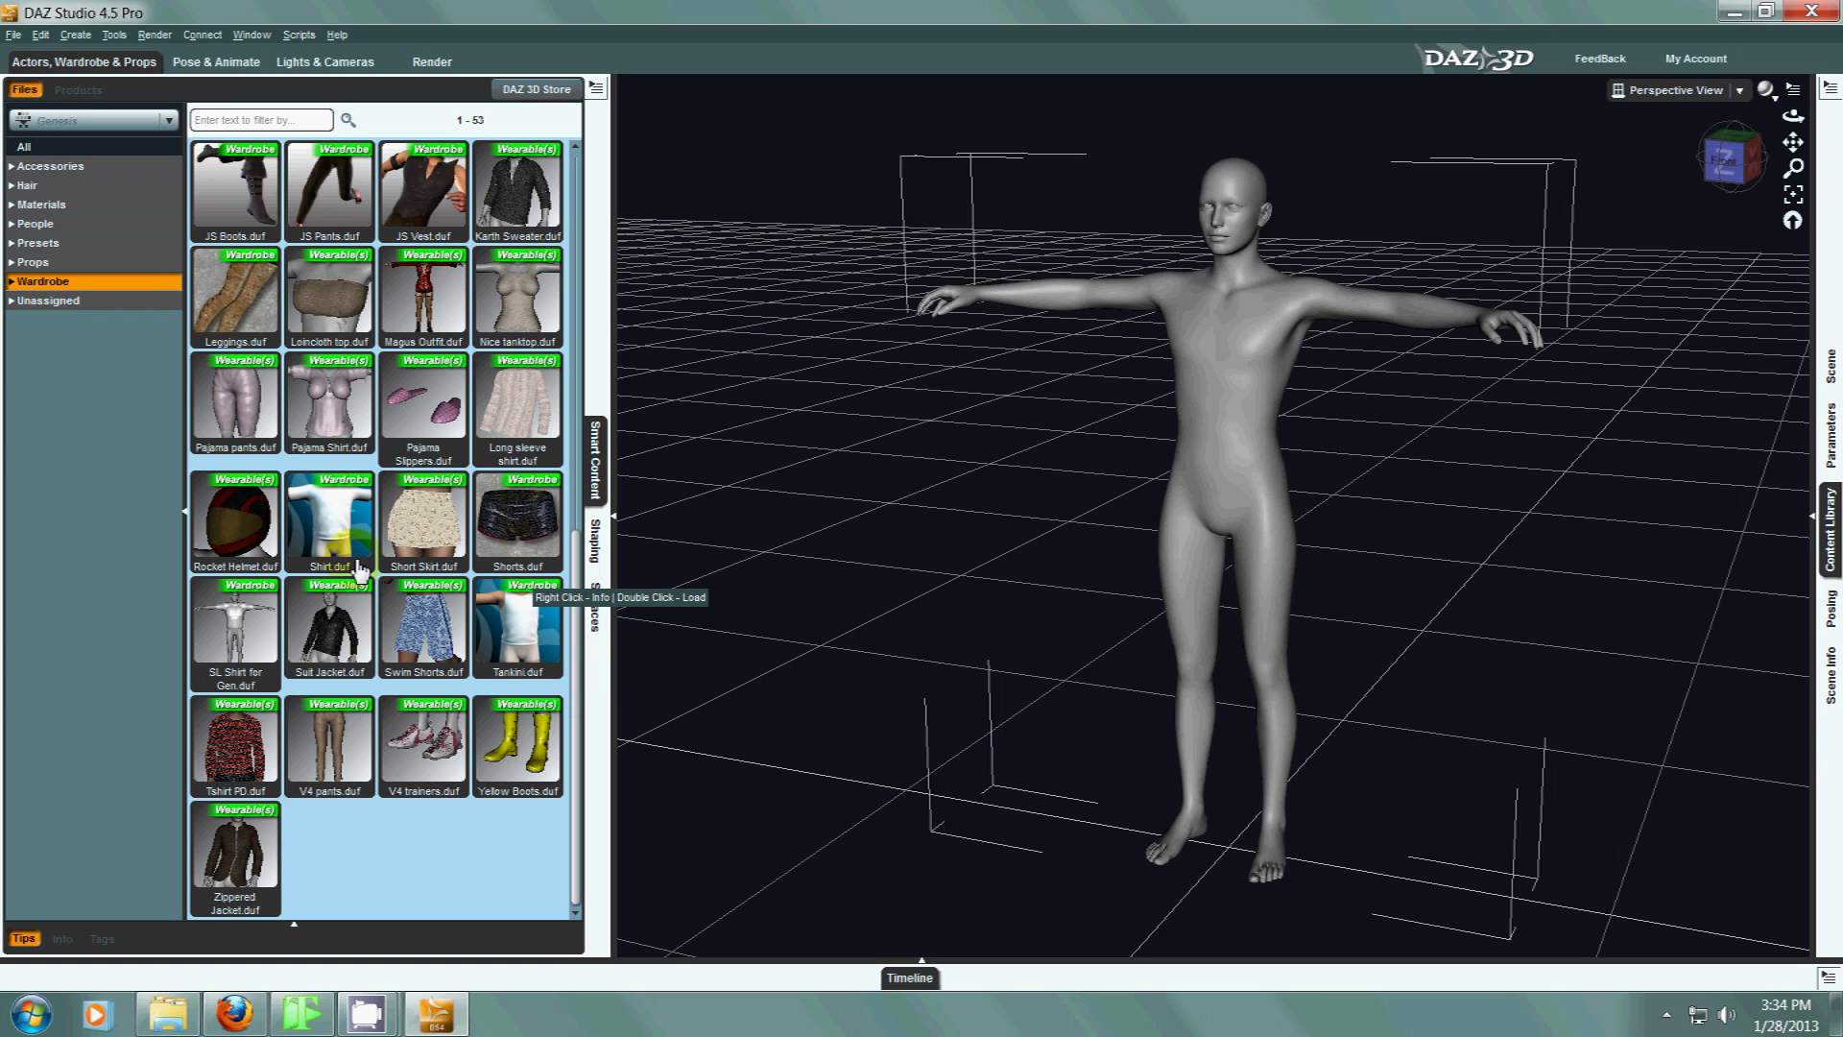
{"action": "double_click", "coordinate": [516, 622]}
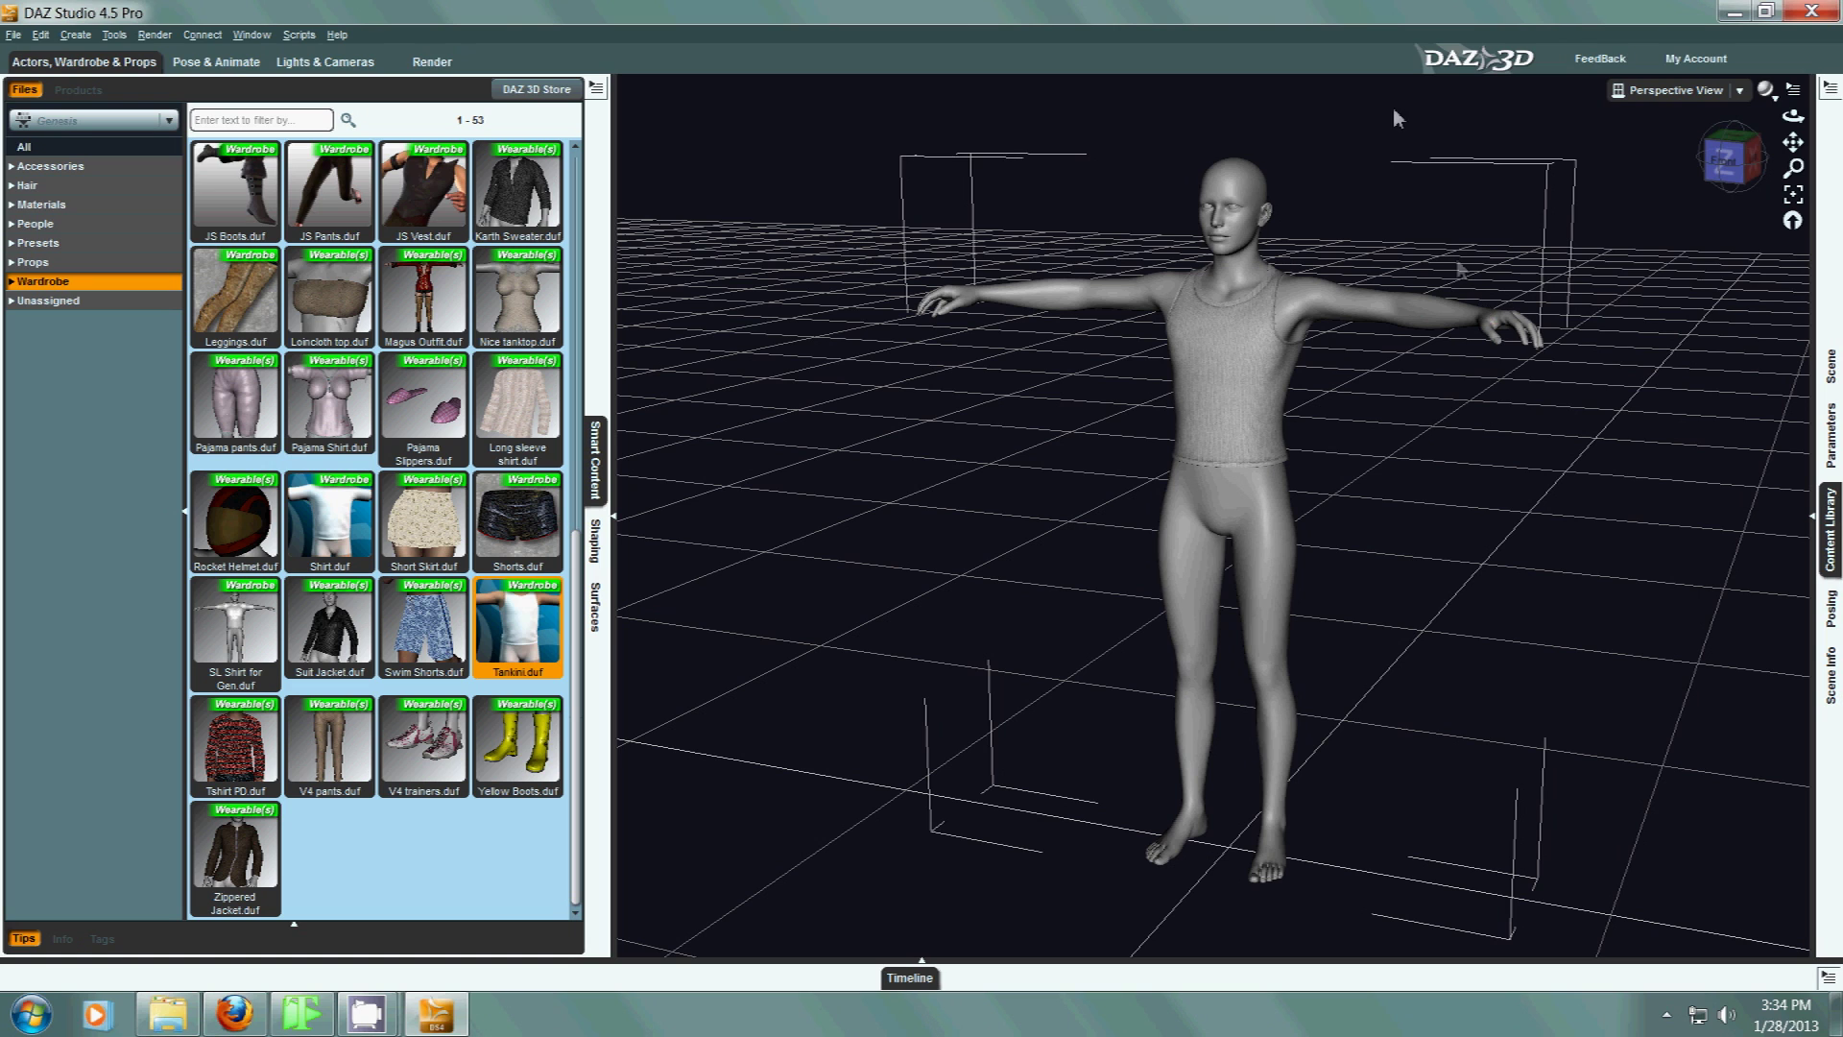
{"action": "scroll", "coordinate": [518, 491], "scroll_direction": "up", "scroll_amount": 8}
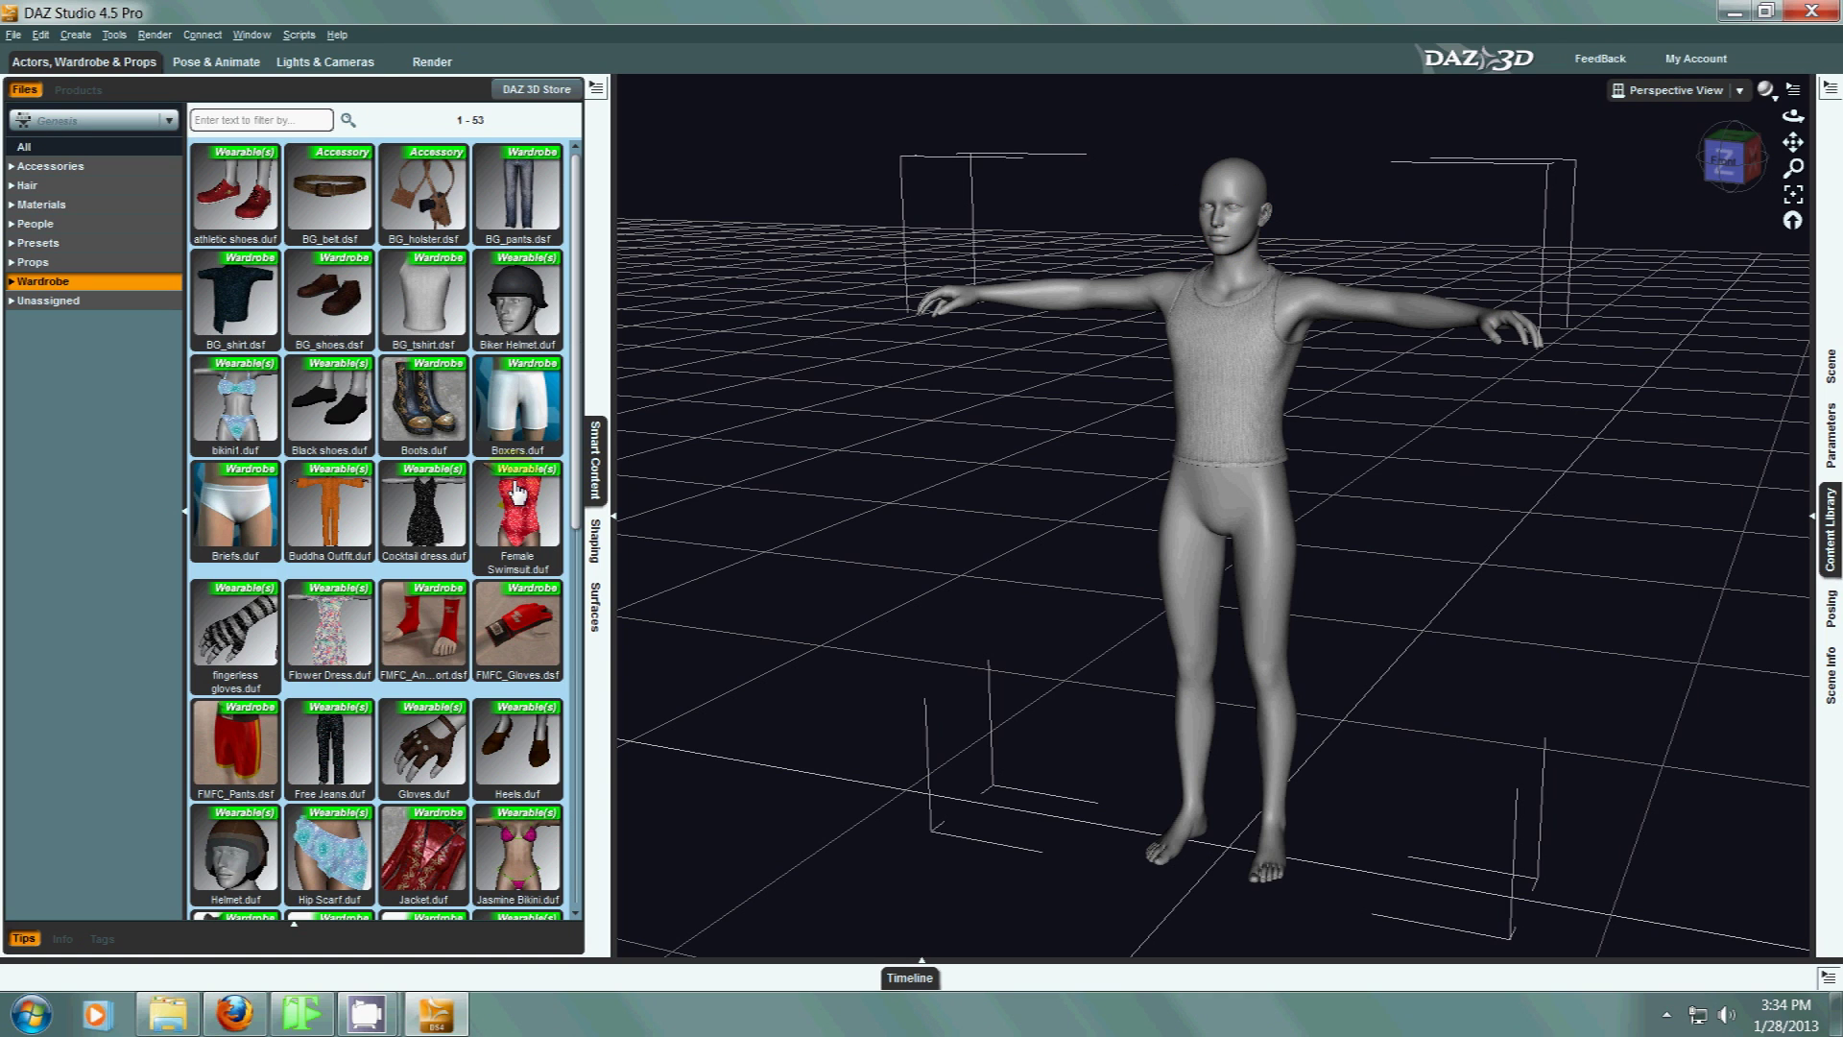
{"action": "double_click", "coordinate": [519, 403]}
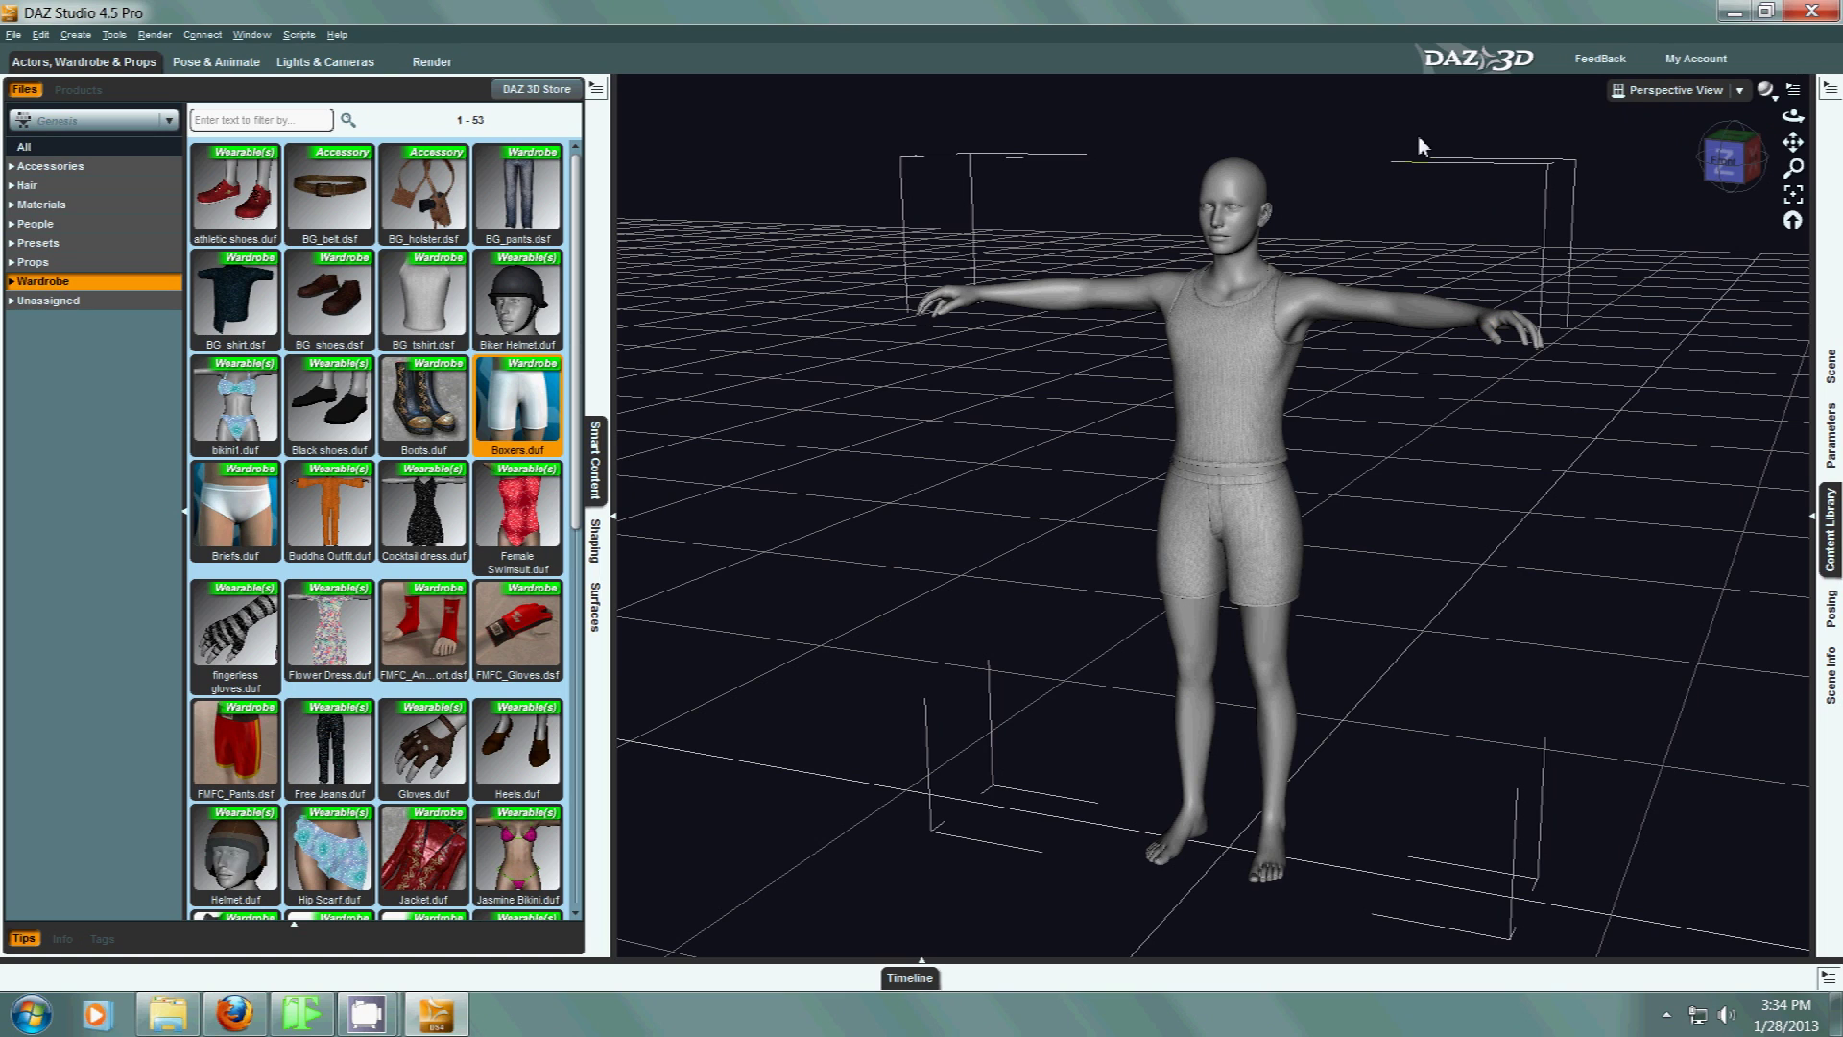
{"action": "left_click", "coordinate": [38, 224]}
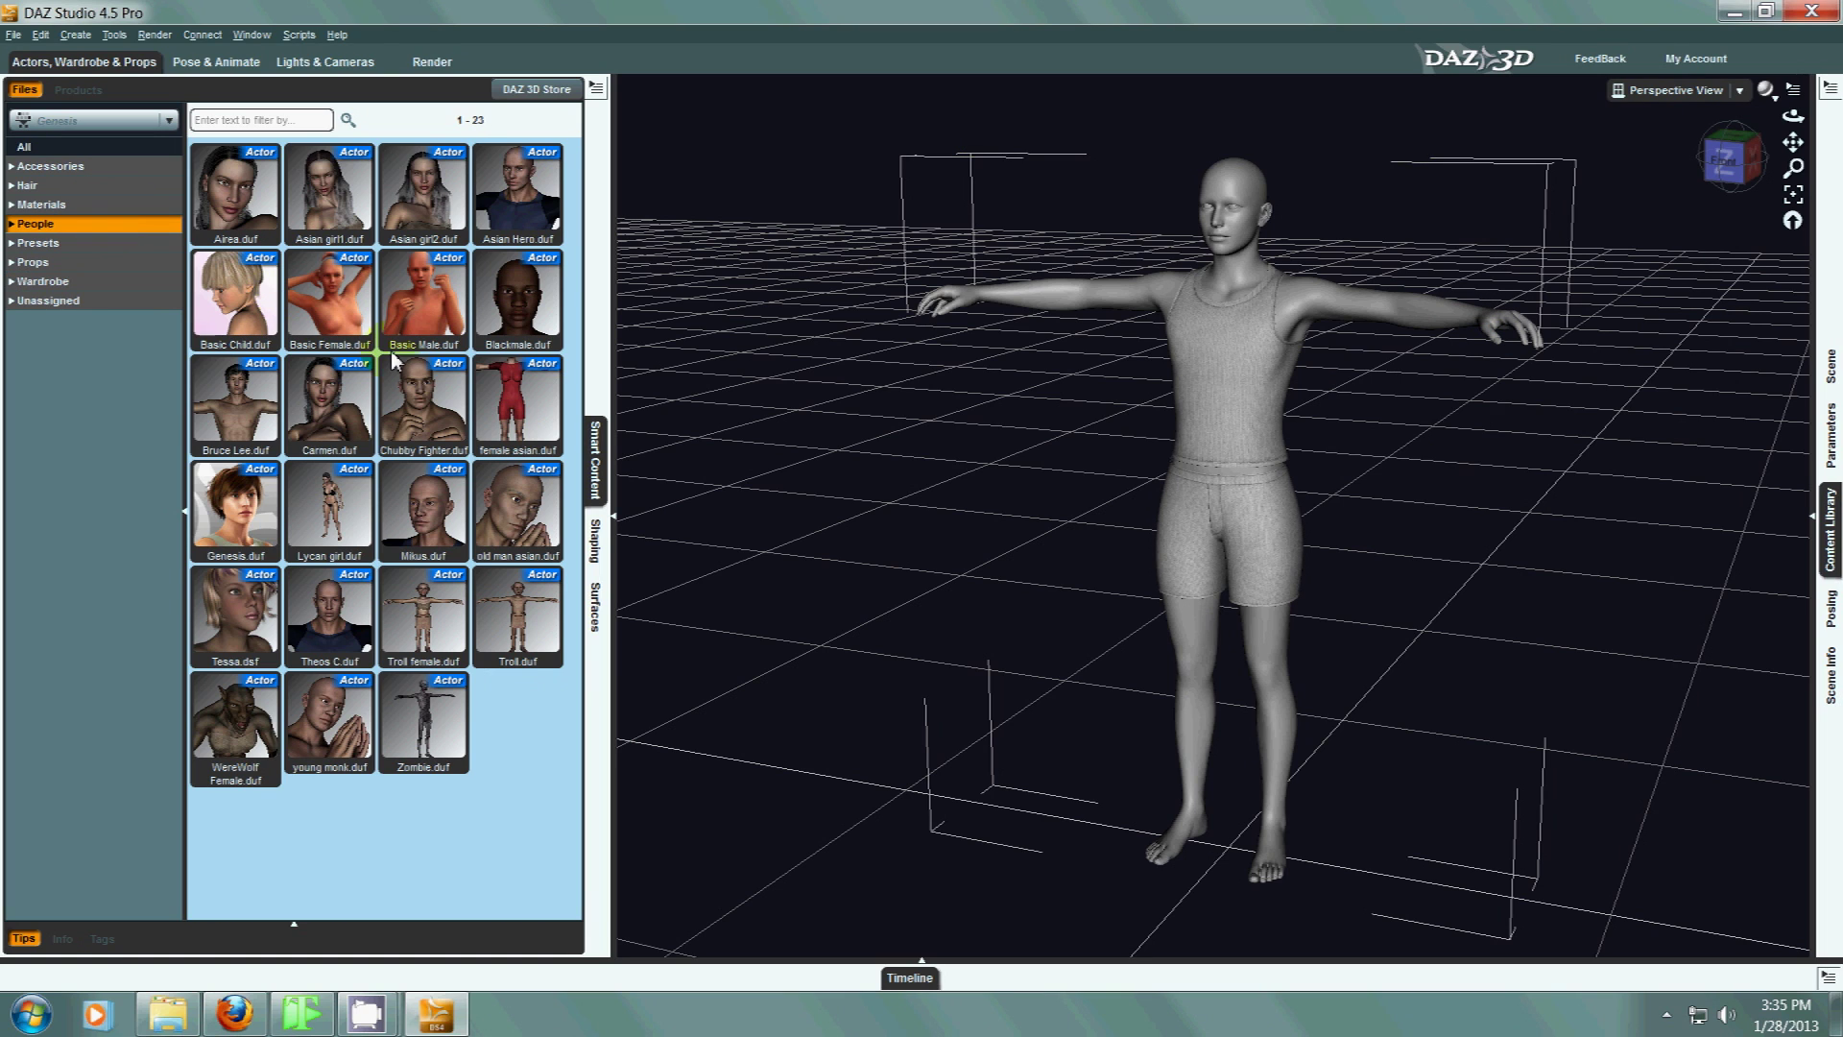
Apply Bruce Lee.duf to the dressed Genesis and view it from the front.
{"action": "double_click", "coordinate": [264, 427]}
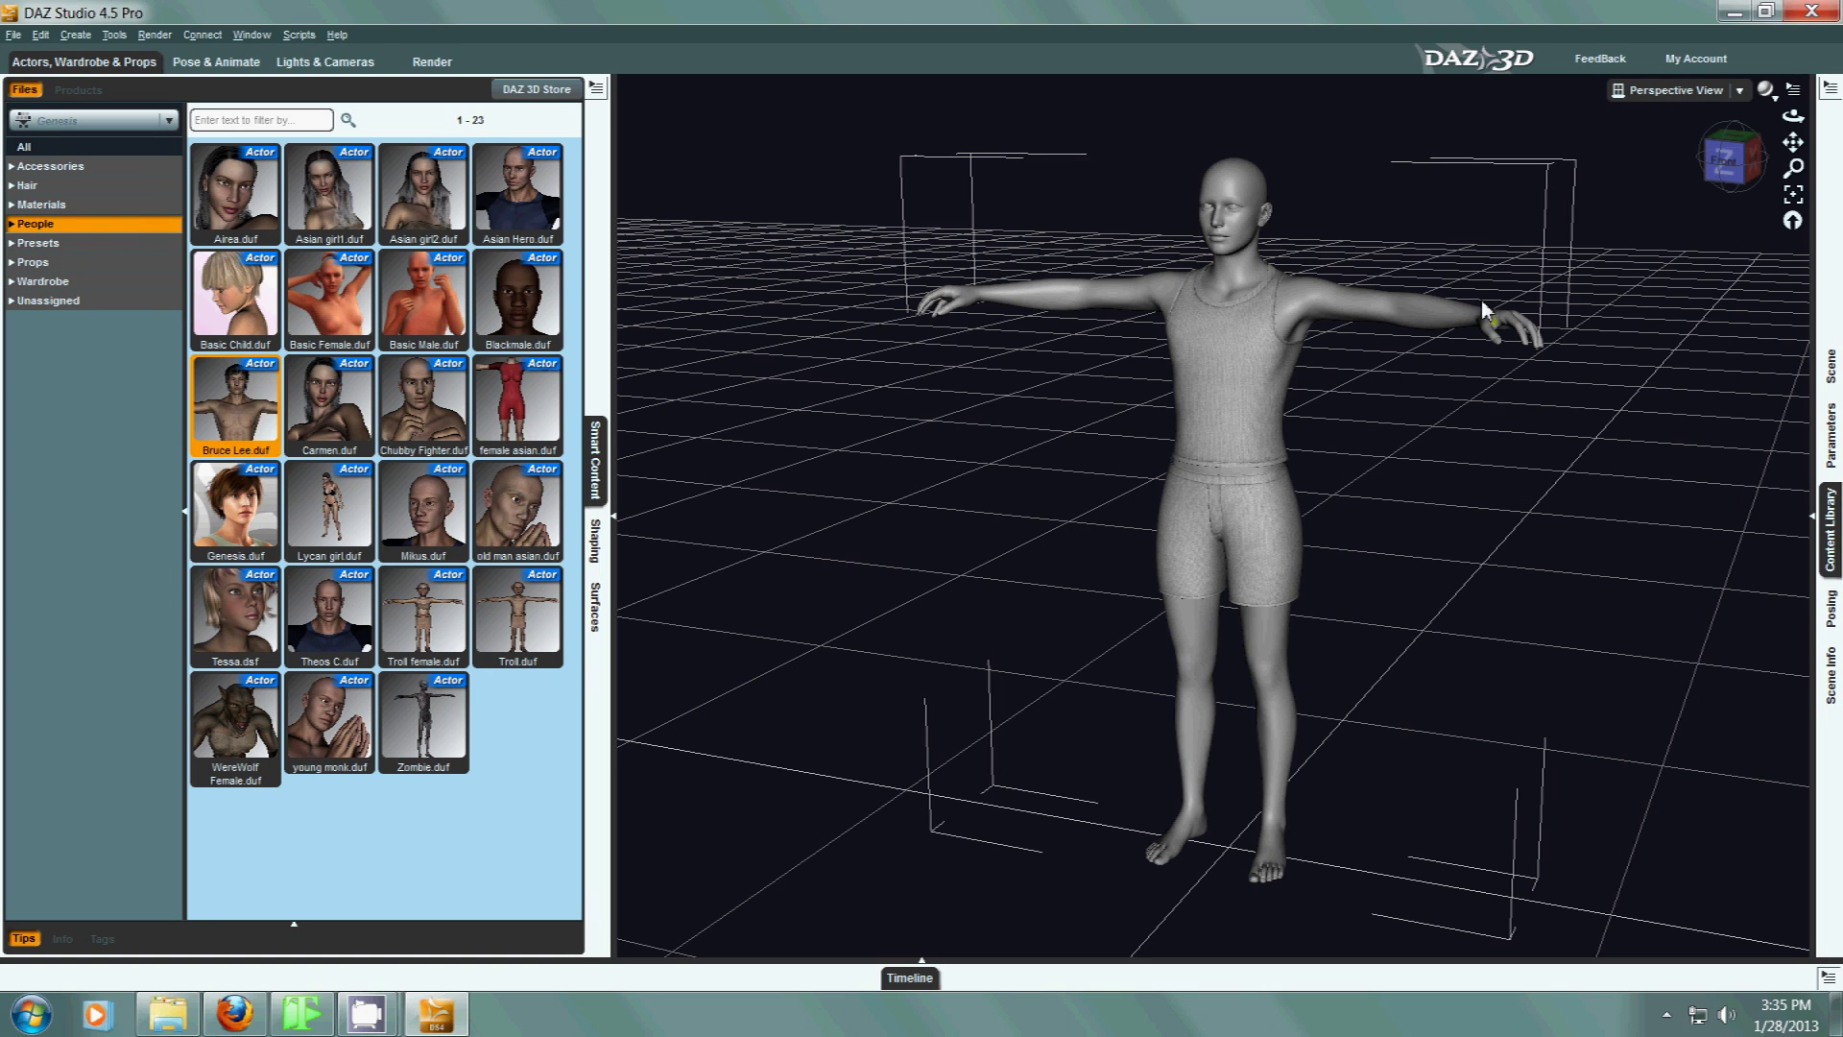
{"action": "left_click", "coordinate": [309, 324]}
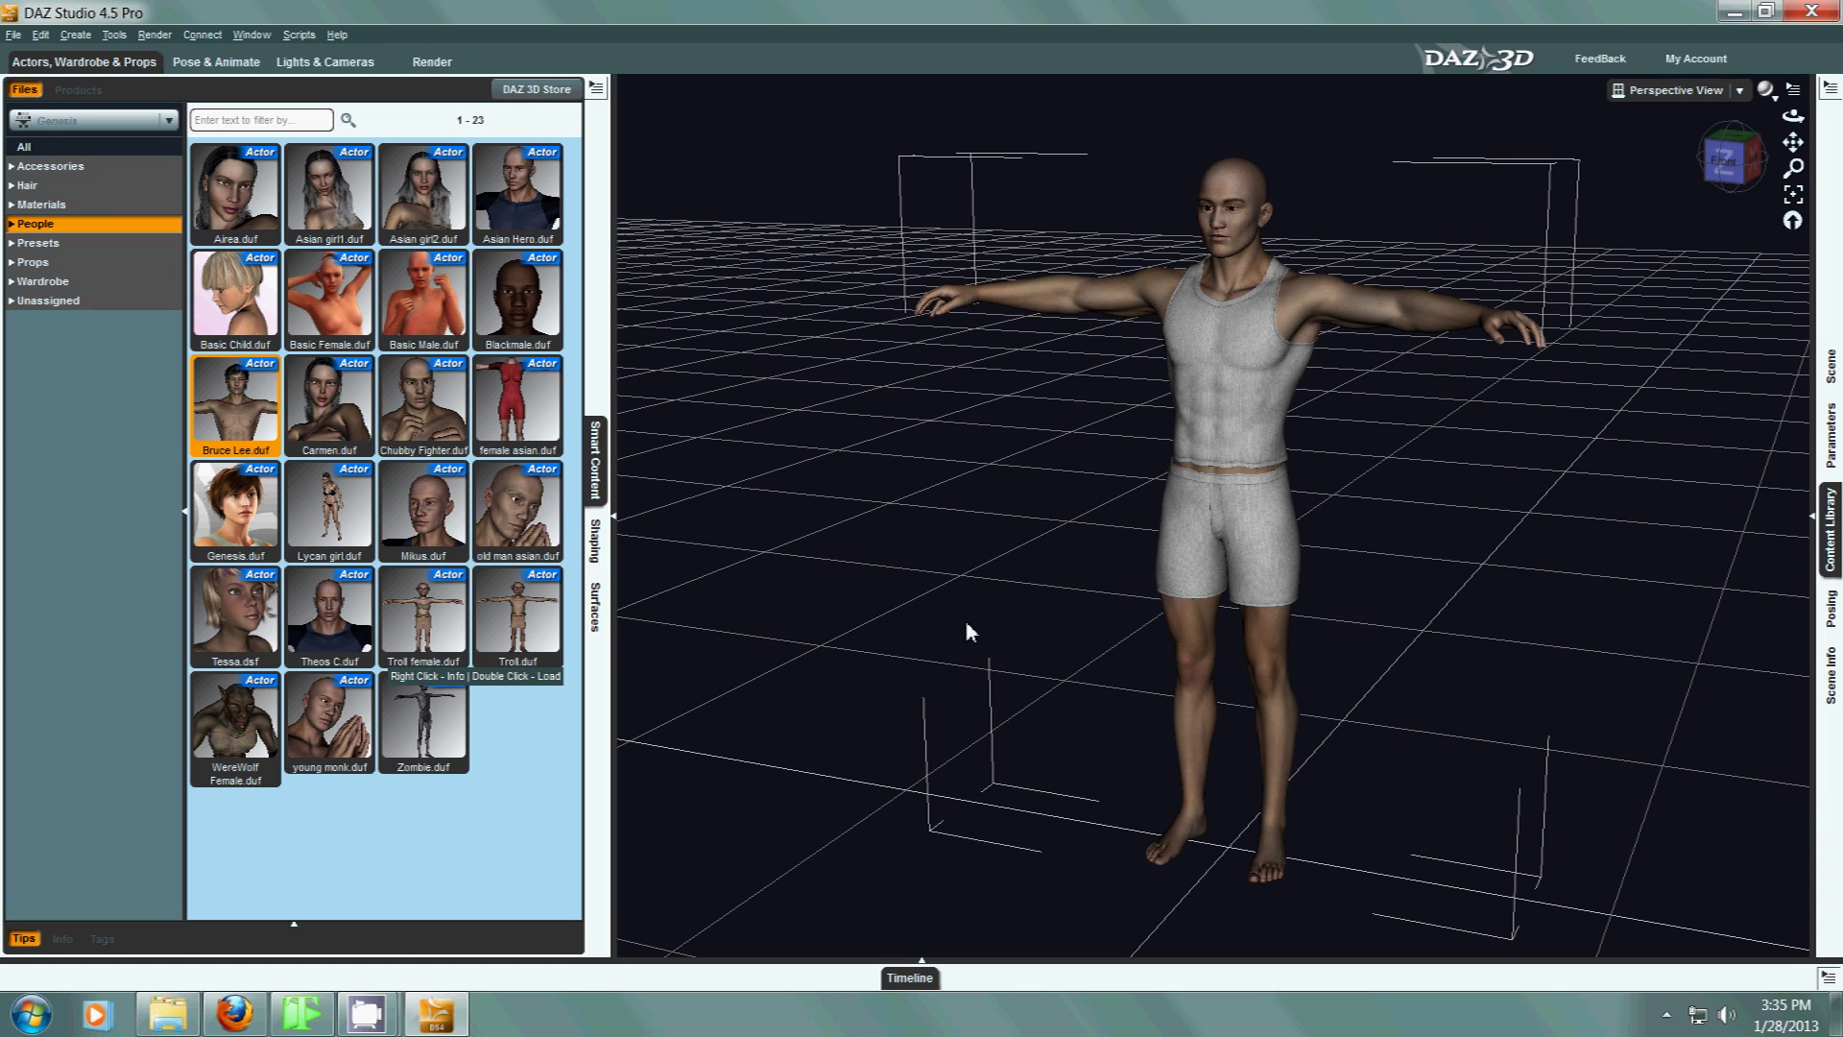
{"action": "left_click", "coordinate": [1728, 158]}
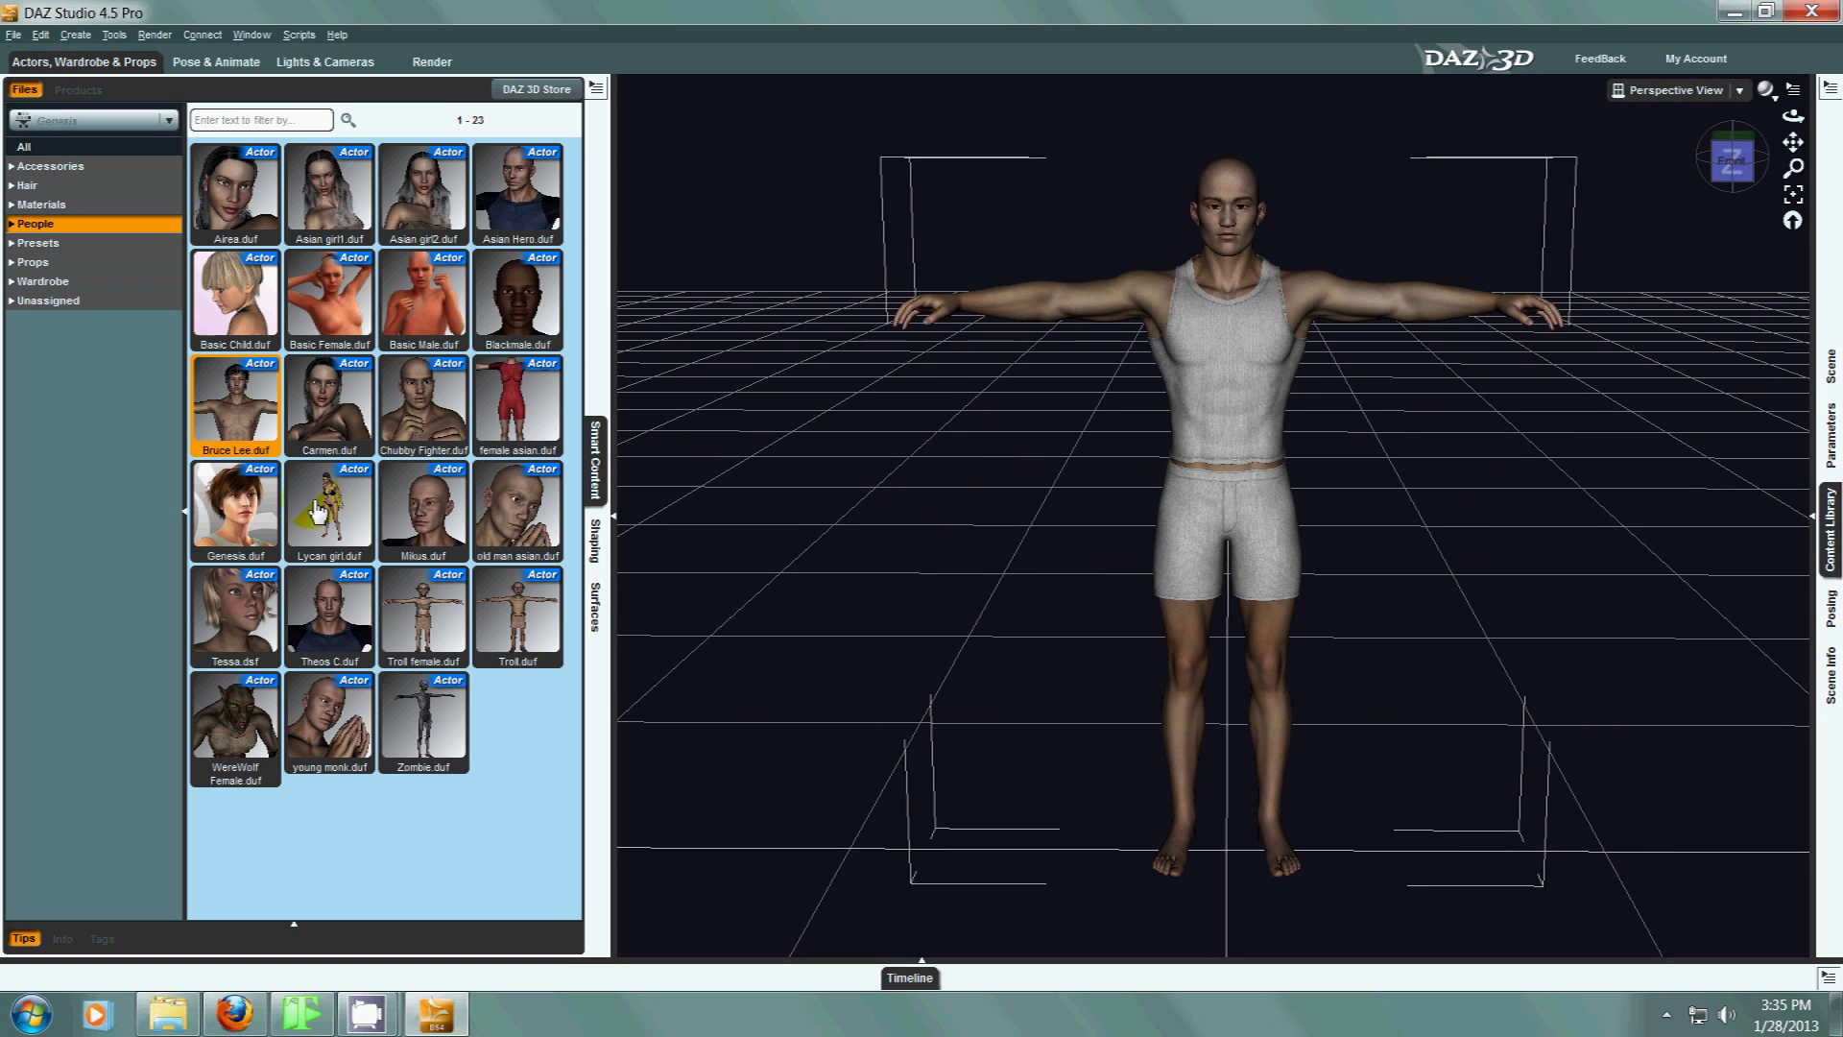
Apply the Lycan girl character to the figure and orbit to an angled view.
{"action": "double_click", "coordinate": [317, 509]}
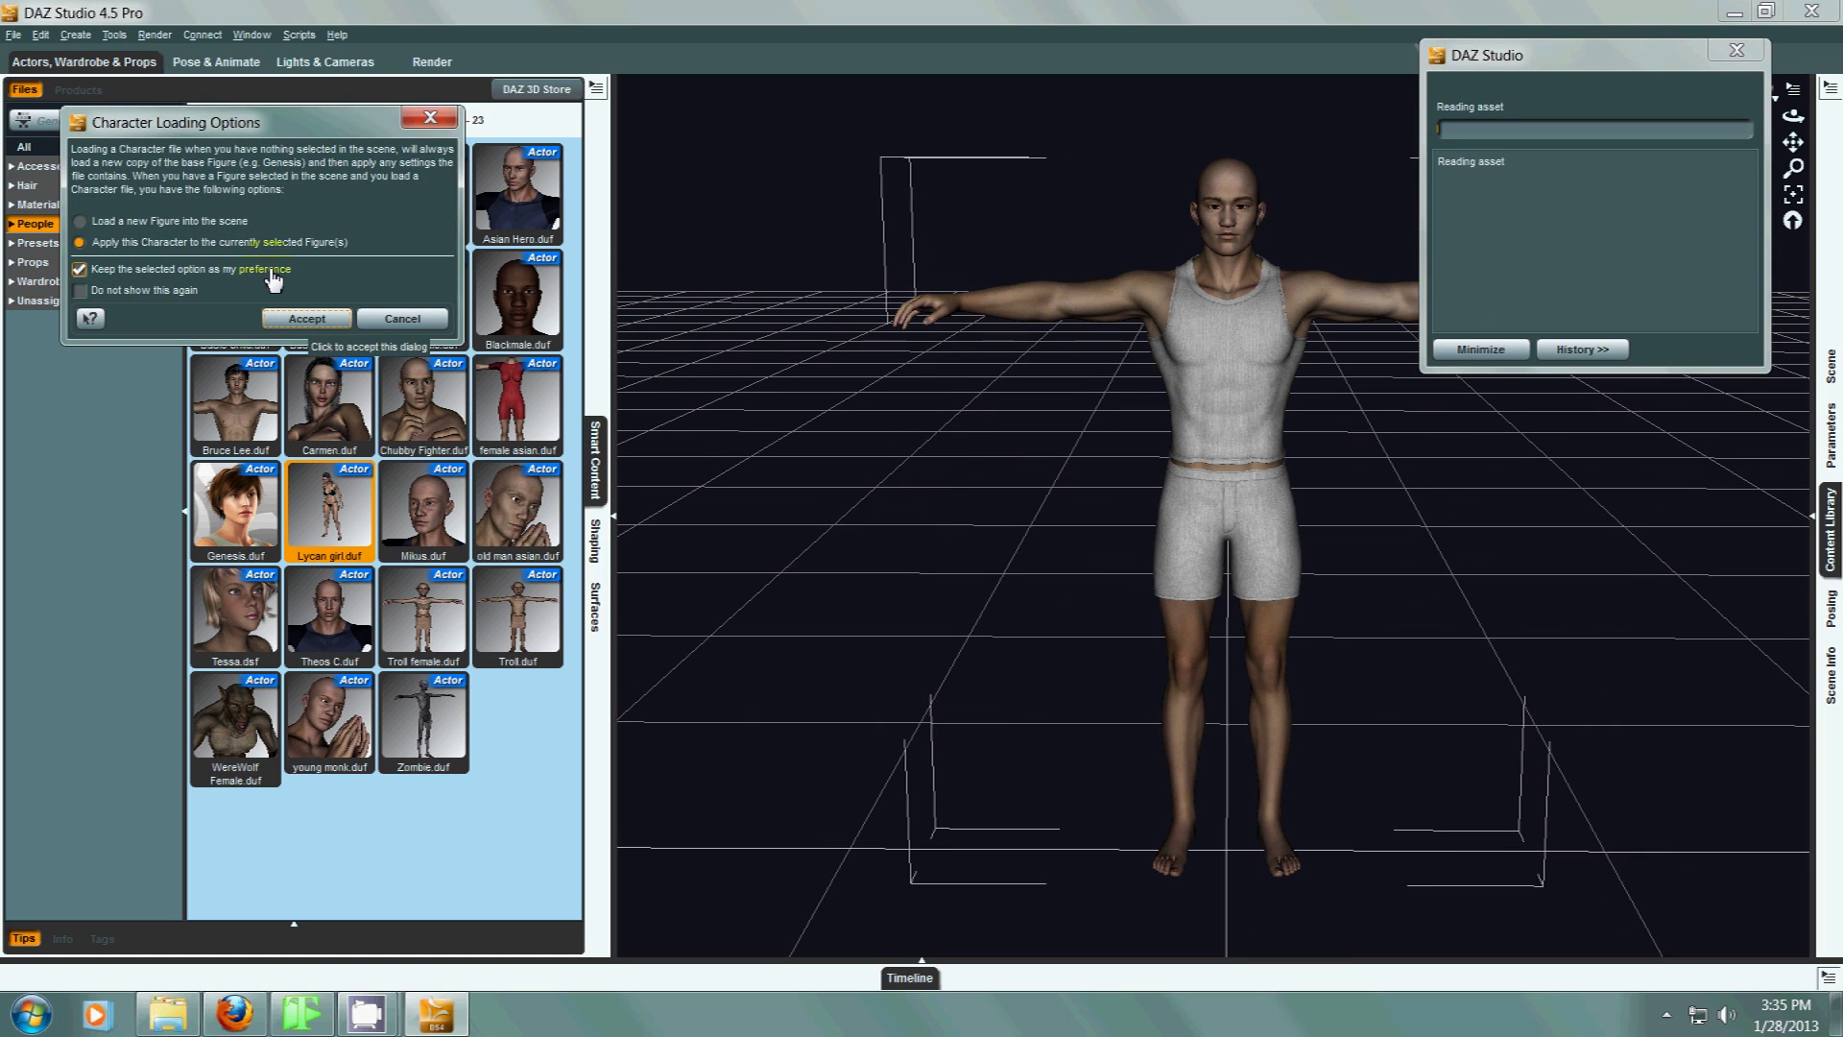
{"action": "left_click", "coordinate": [308, 319]}
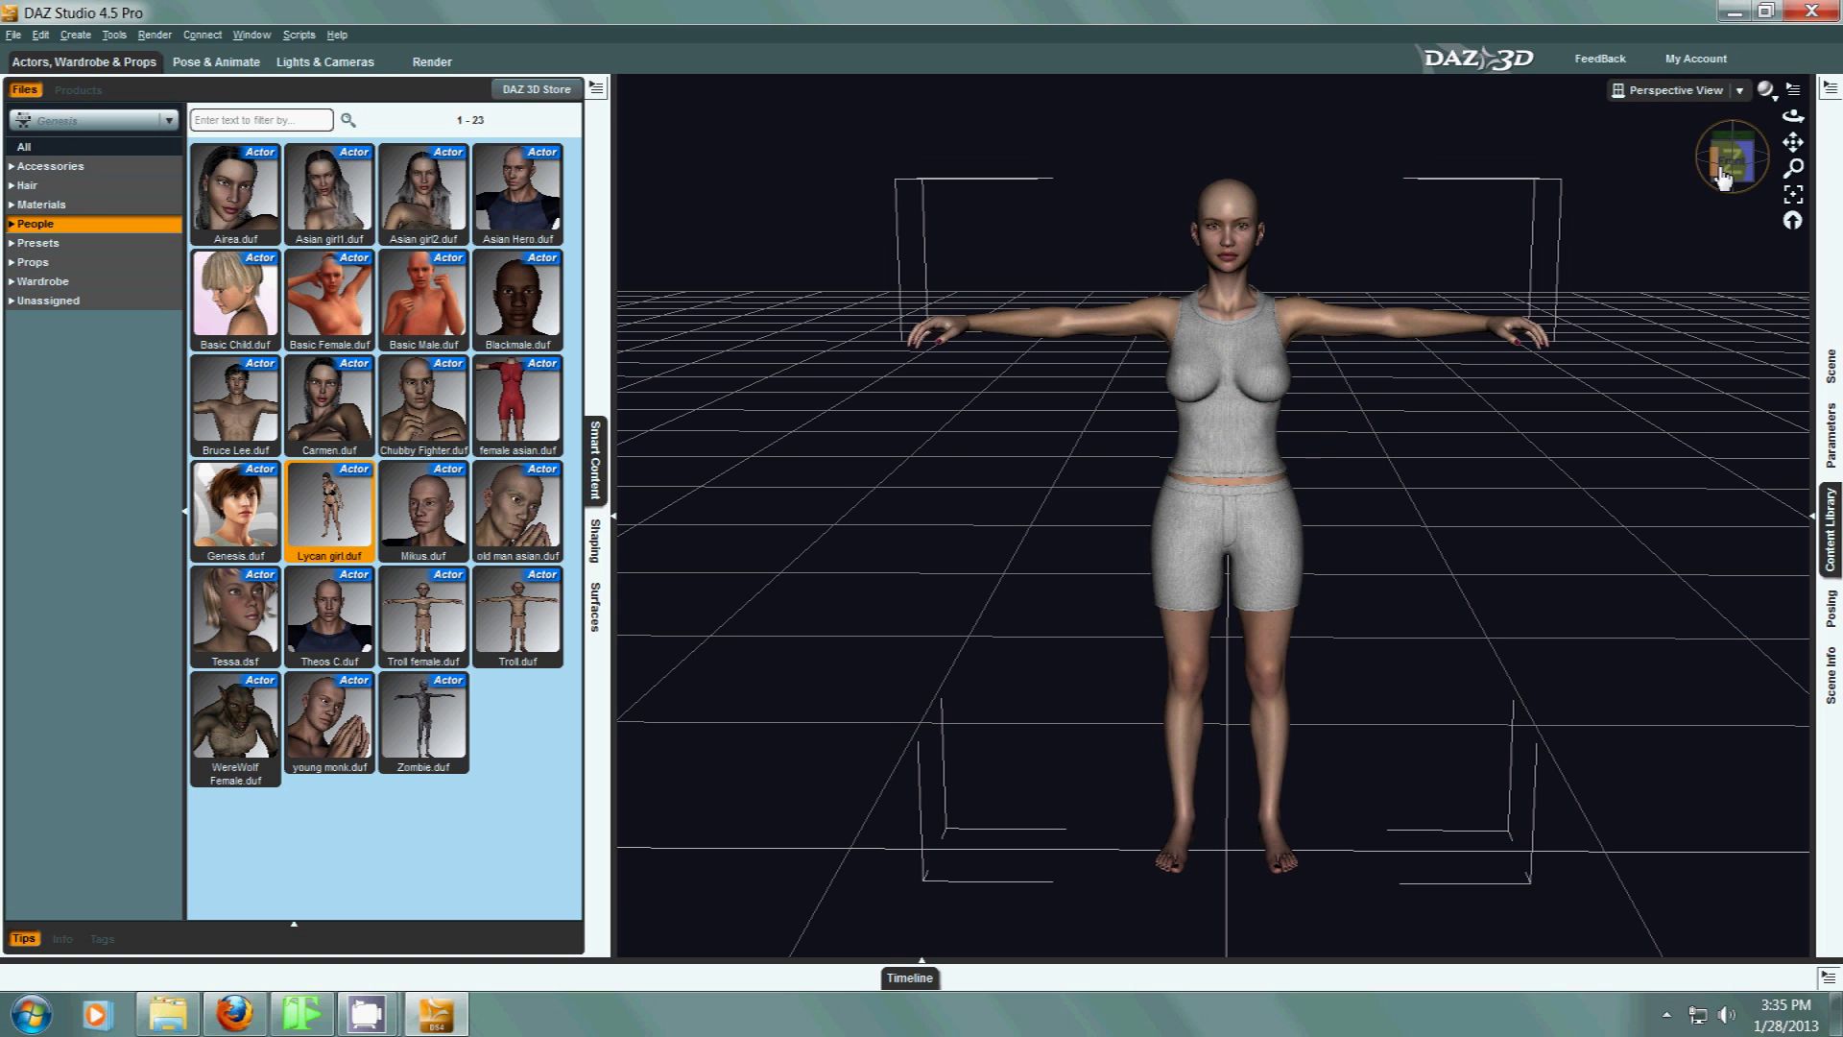
{"action": "left_click_drag", "start_coordinate": [906, 486], "coordinate": [1017, 486], "text": "alt"}
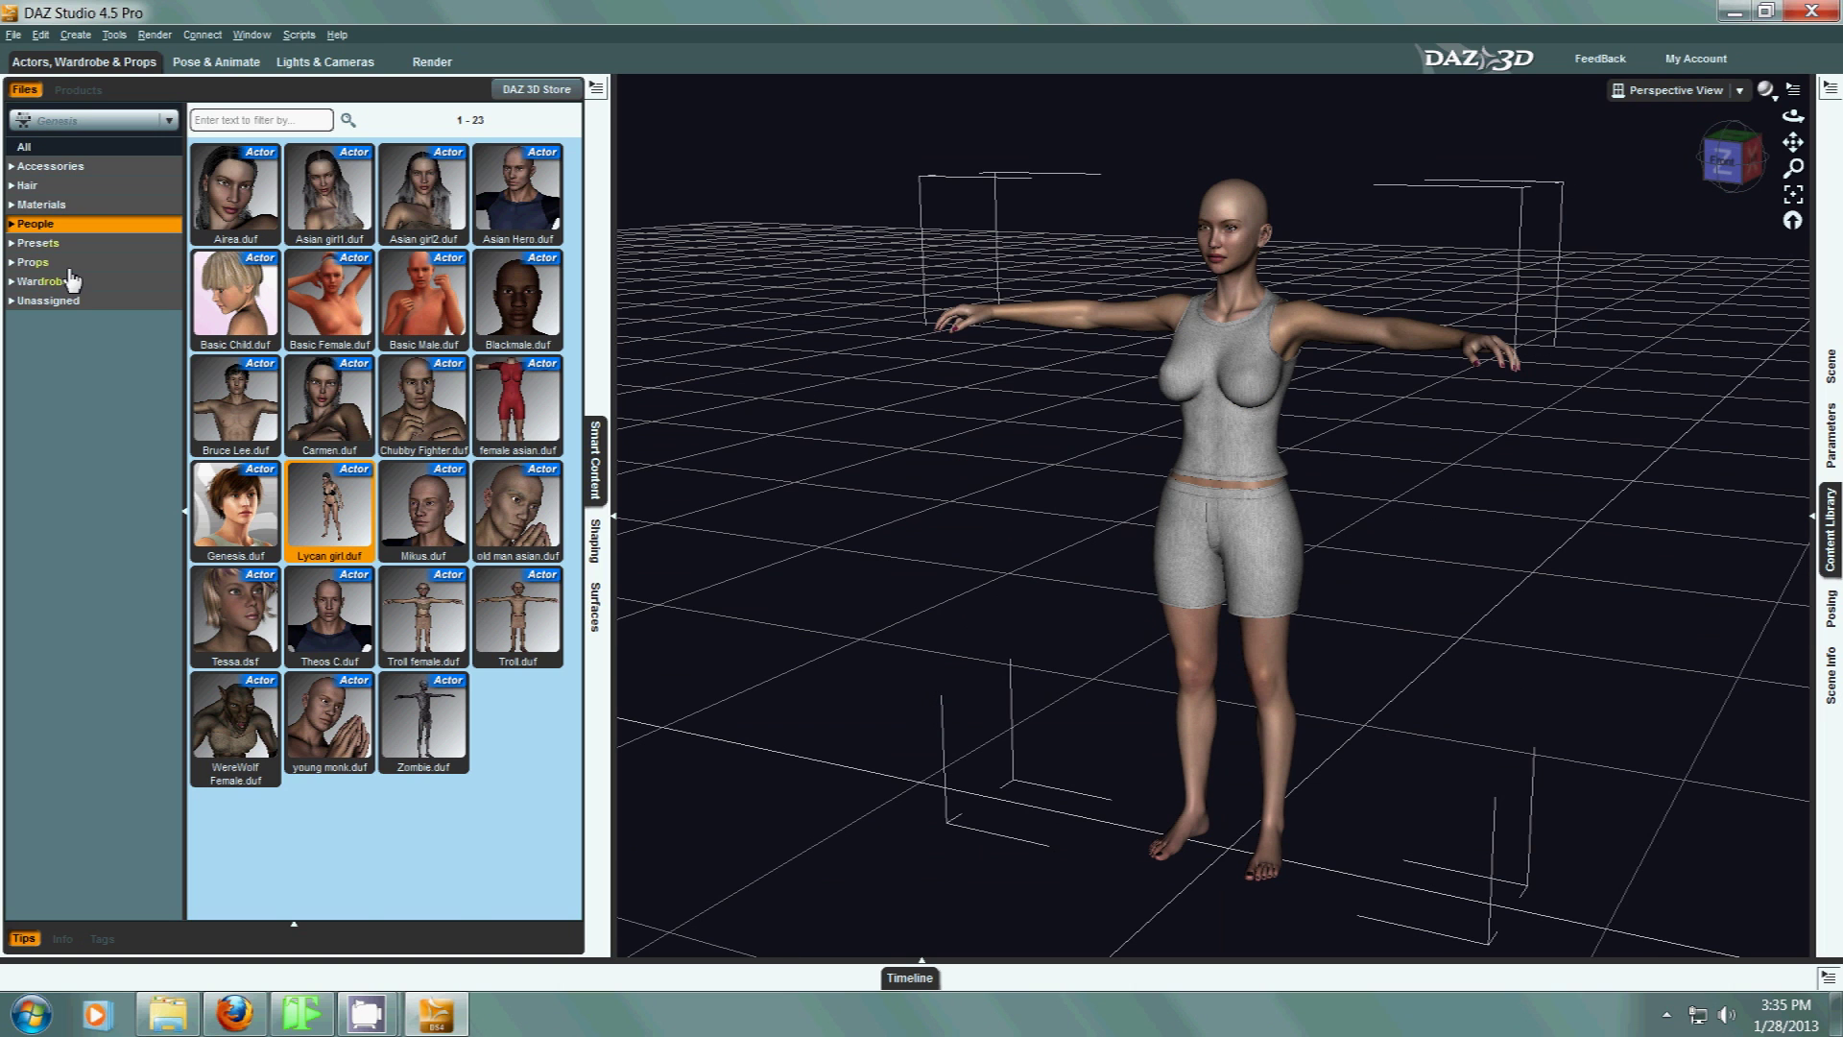
Drag the Jasmine Bikini from Wardrobe onto the figure, dismissing the duplicate IDs warning.
{"action": "left_click", "coordinate": [43, 281]}
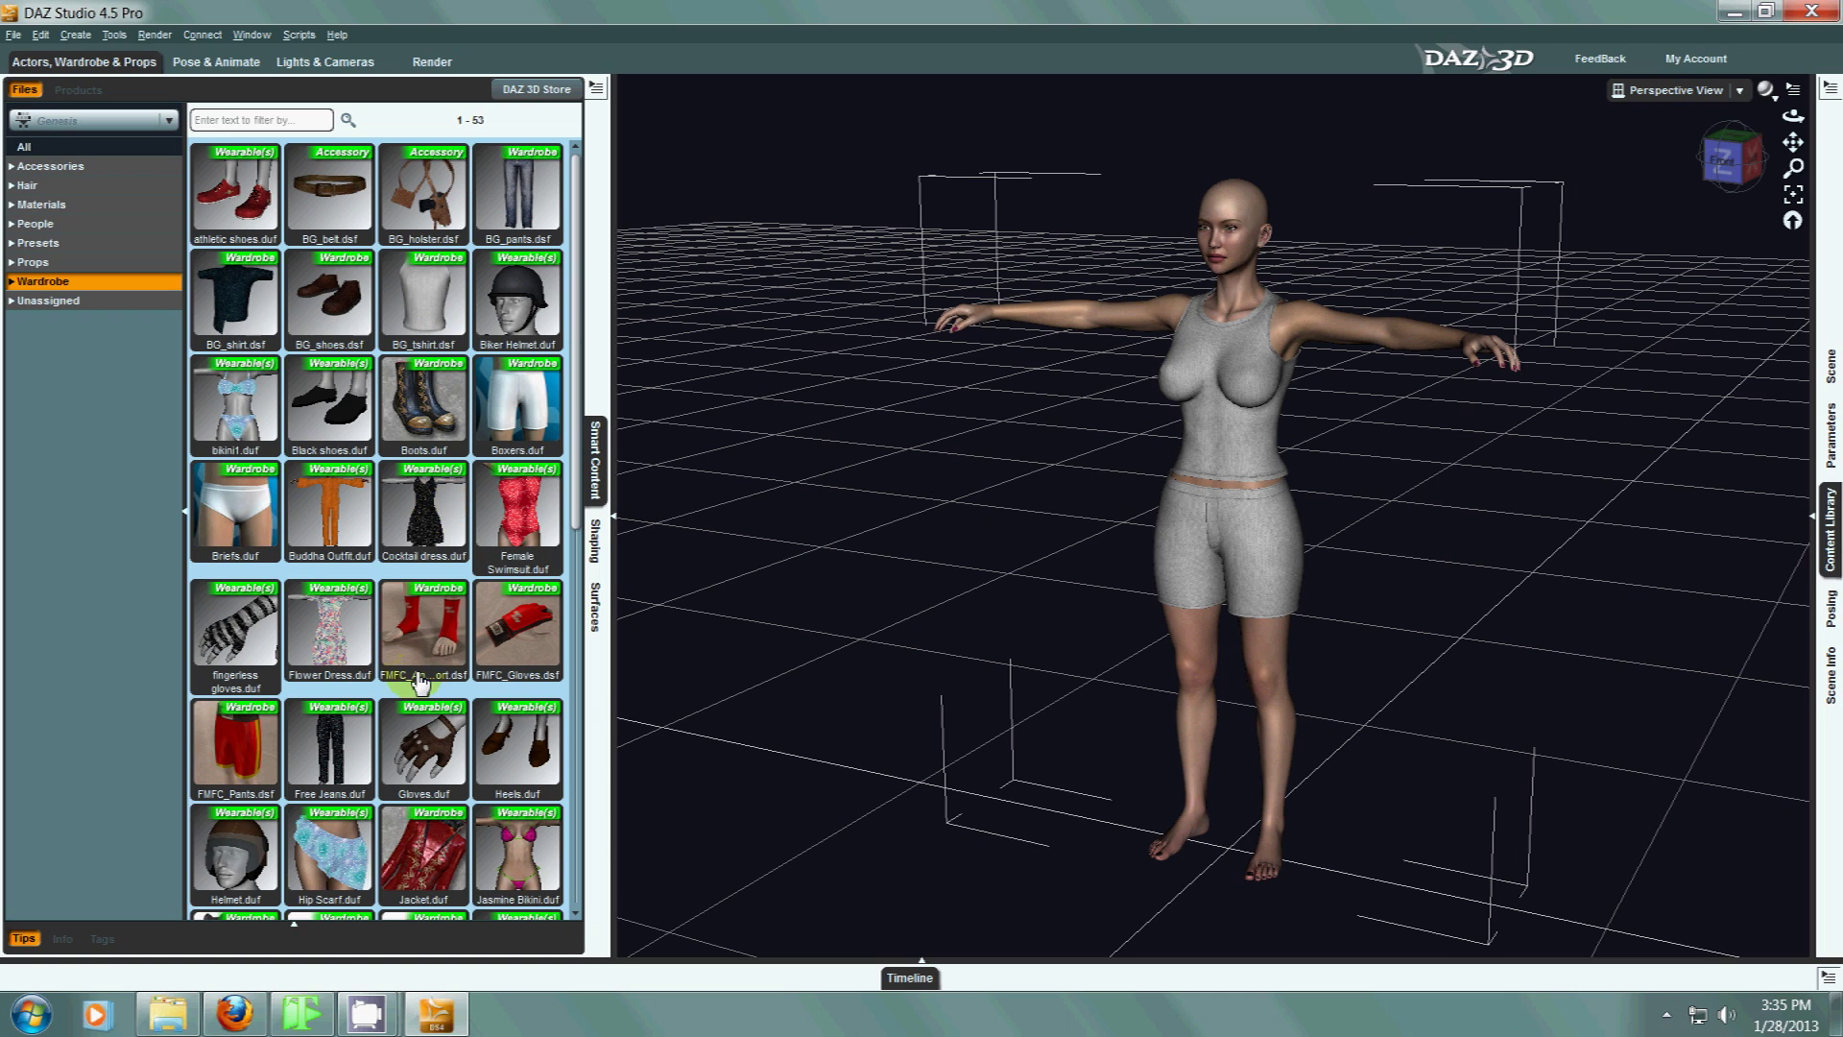
{"action": "scroll", "coordinate": [434, 679], "scroll_direction": "down", "scroll_amount": 5}
{"action": "left_click_drag", "start_coordinate": [513, 331], "coordinate": [1486, 312]}
{"action": "left_click", "coordinate": [1591, 233]}
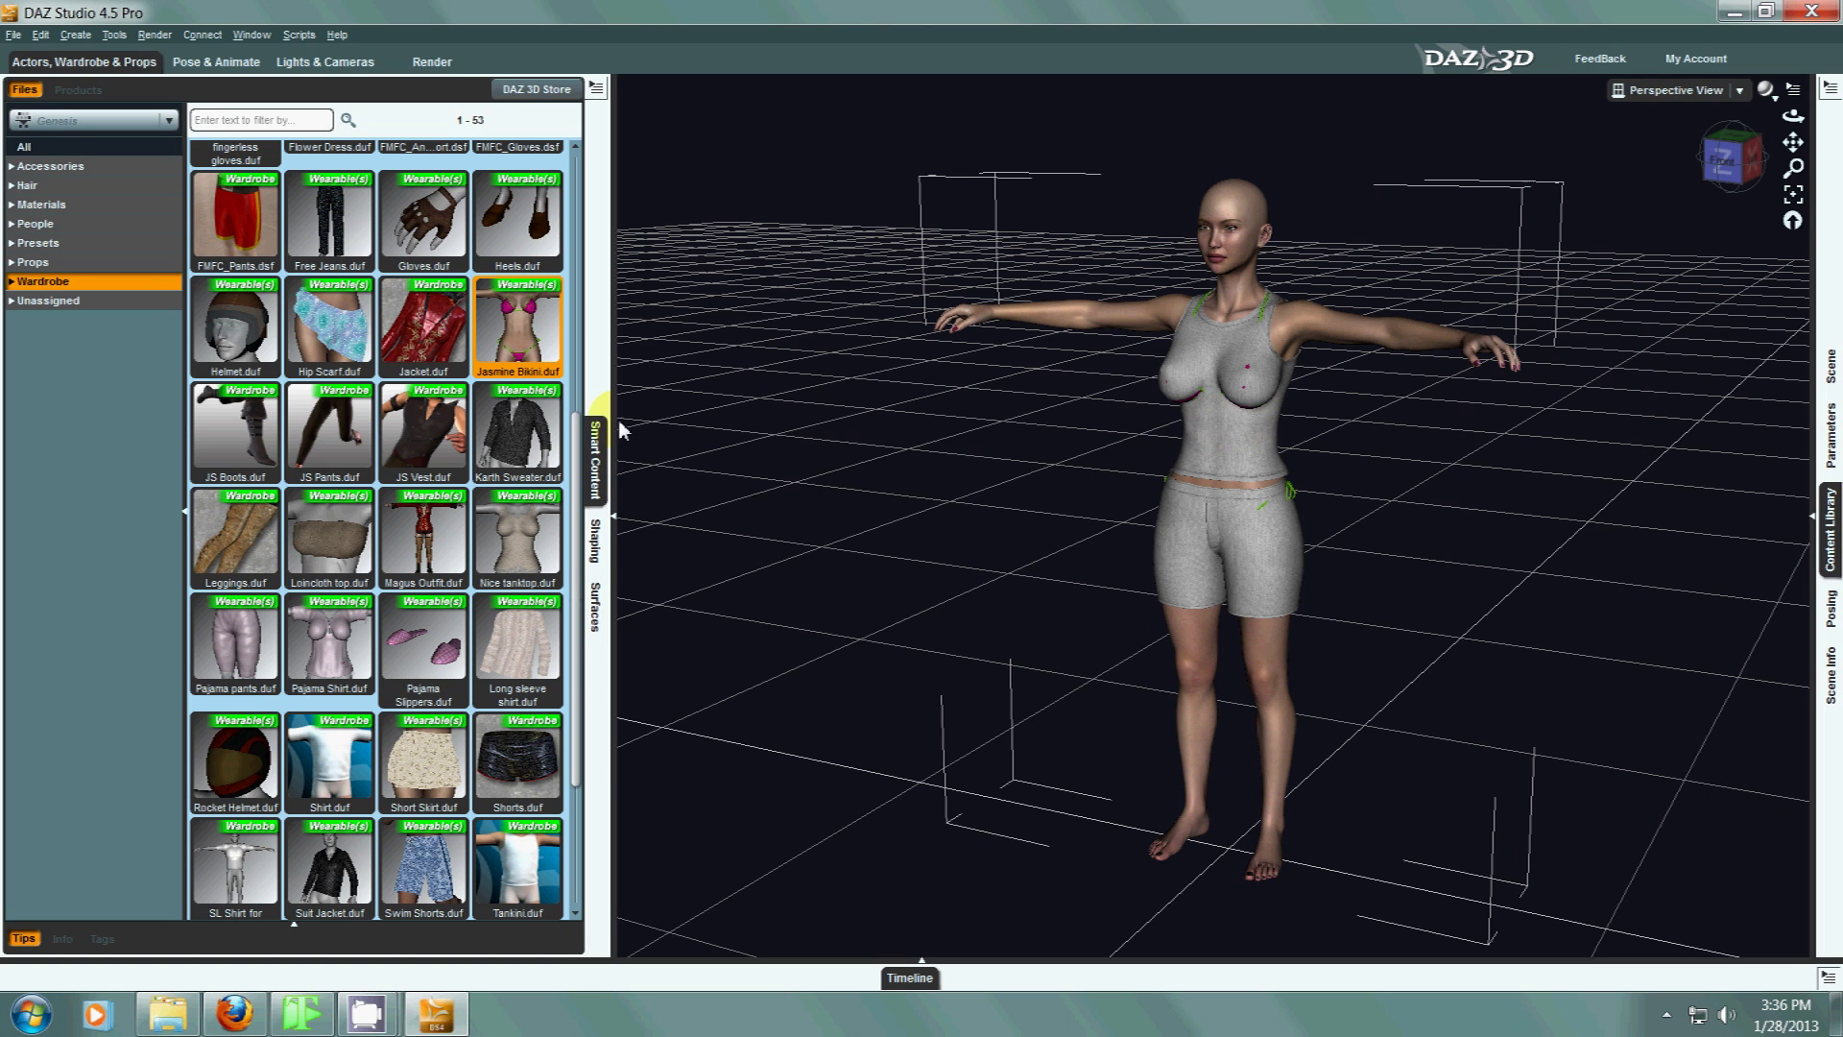
{"action": "left_click", "coordinate": [192, 63]}
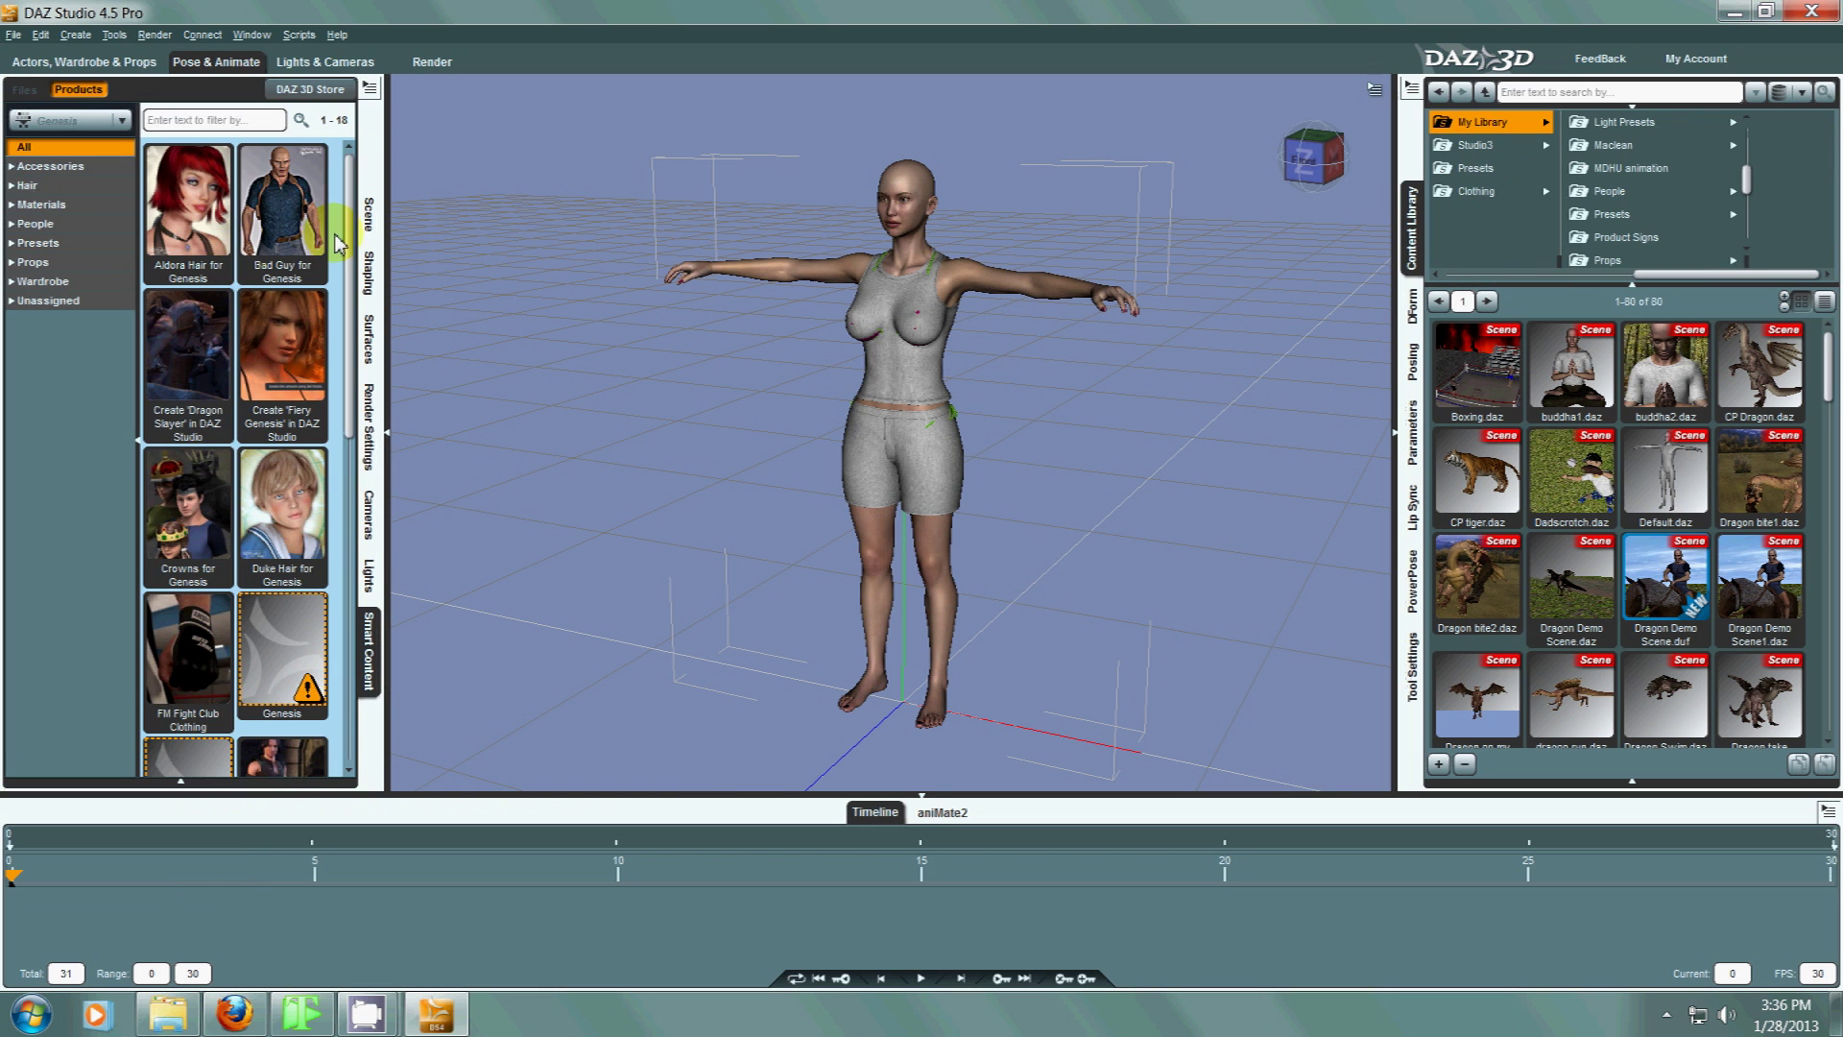
Delete the Boxers and remove the Tankini from the scene, leaving only the Jasmine Bikini.
{"action": "left_click", "coordinate": [370, 223]}
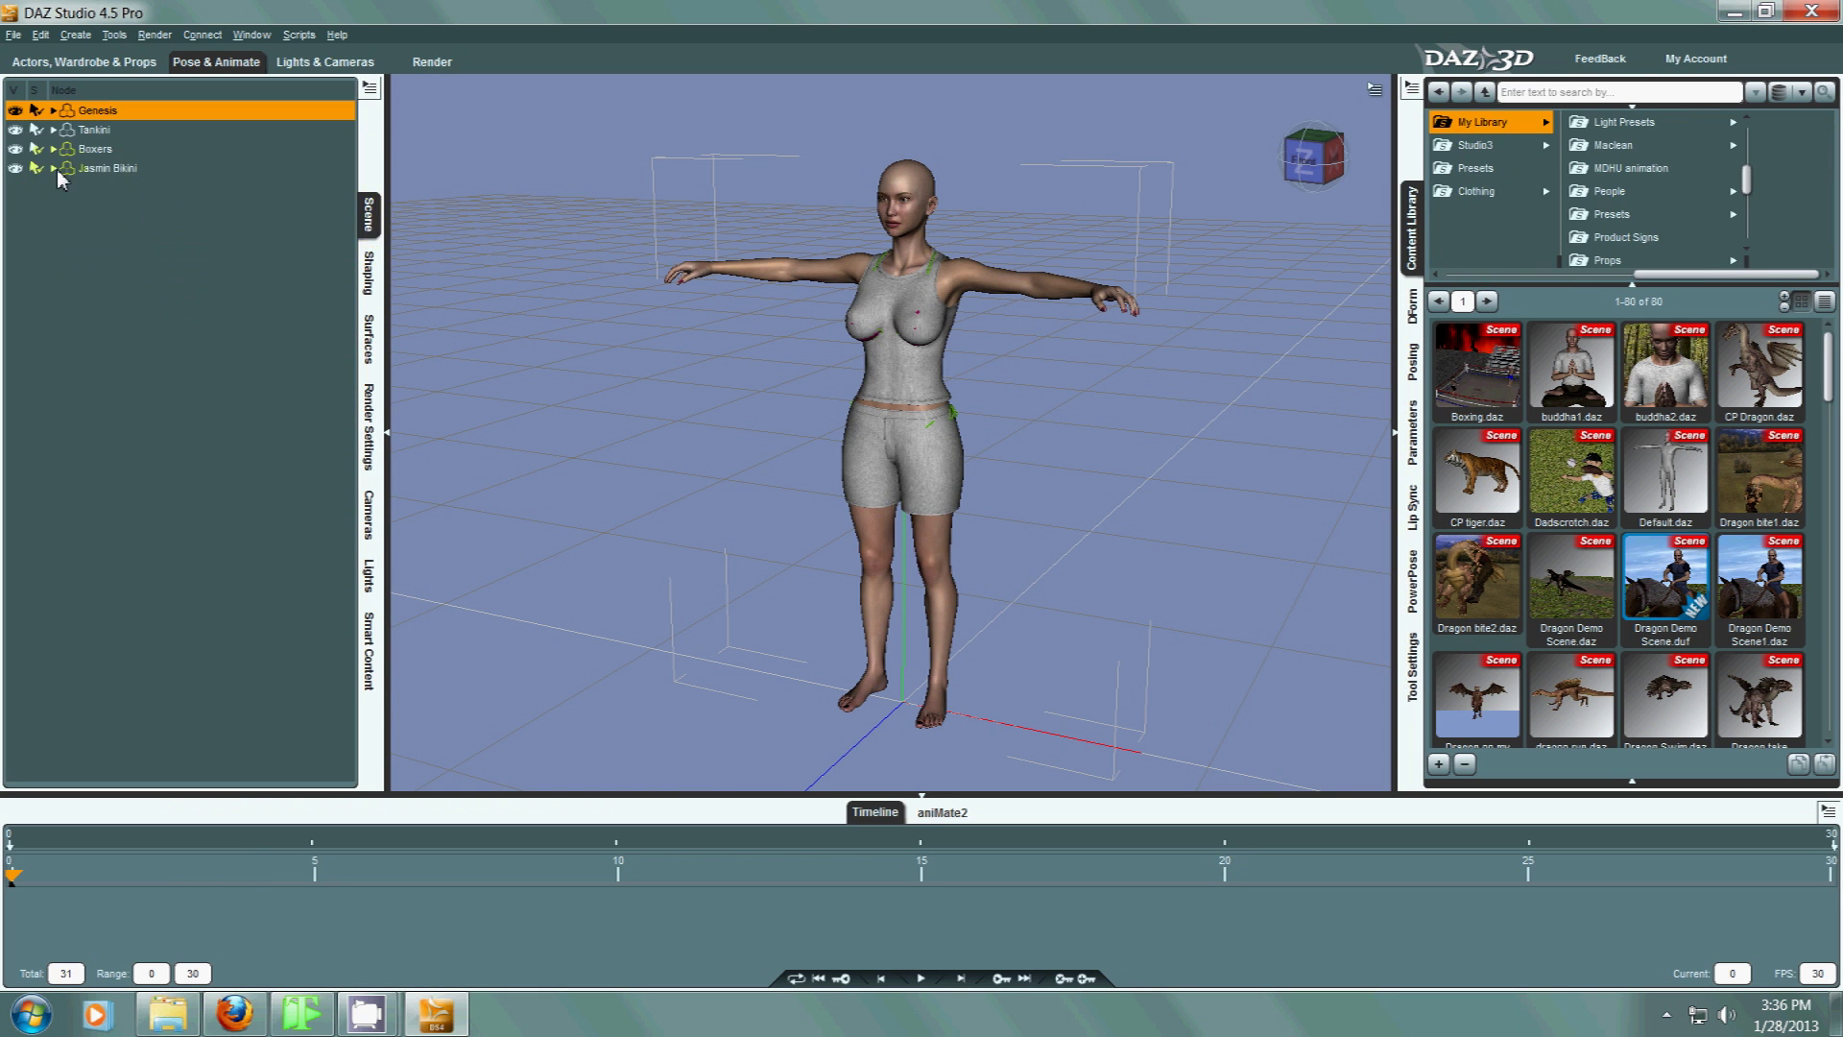
{"action": "left_click", "coordinate": [97, 149]}
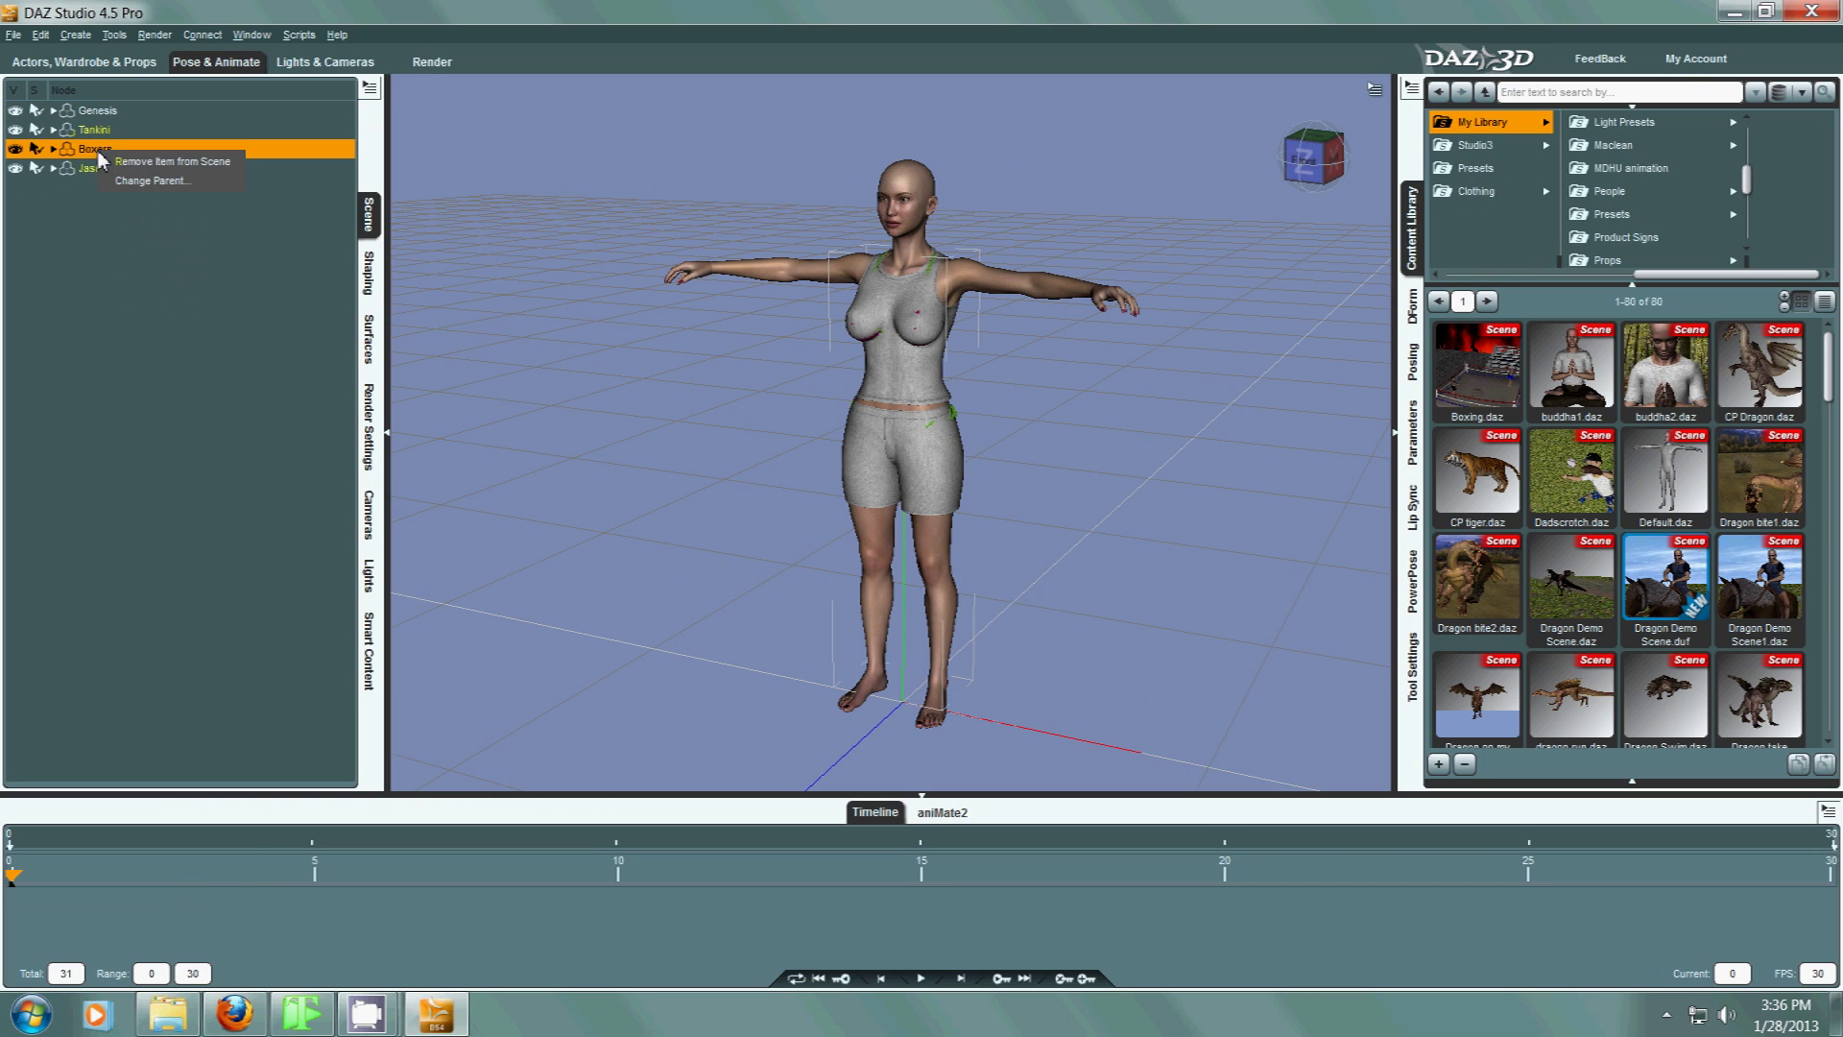
{"action": "key", "text": "Delete"}
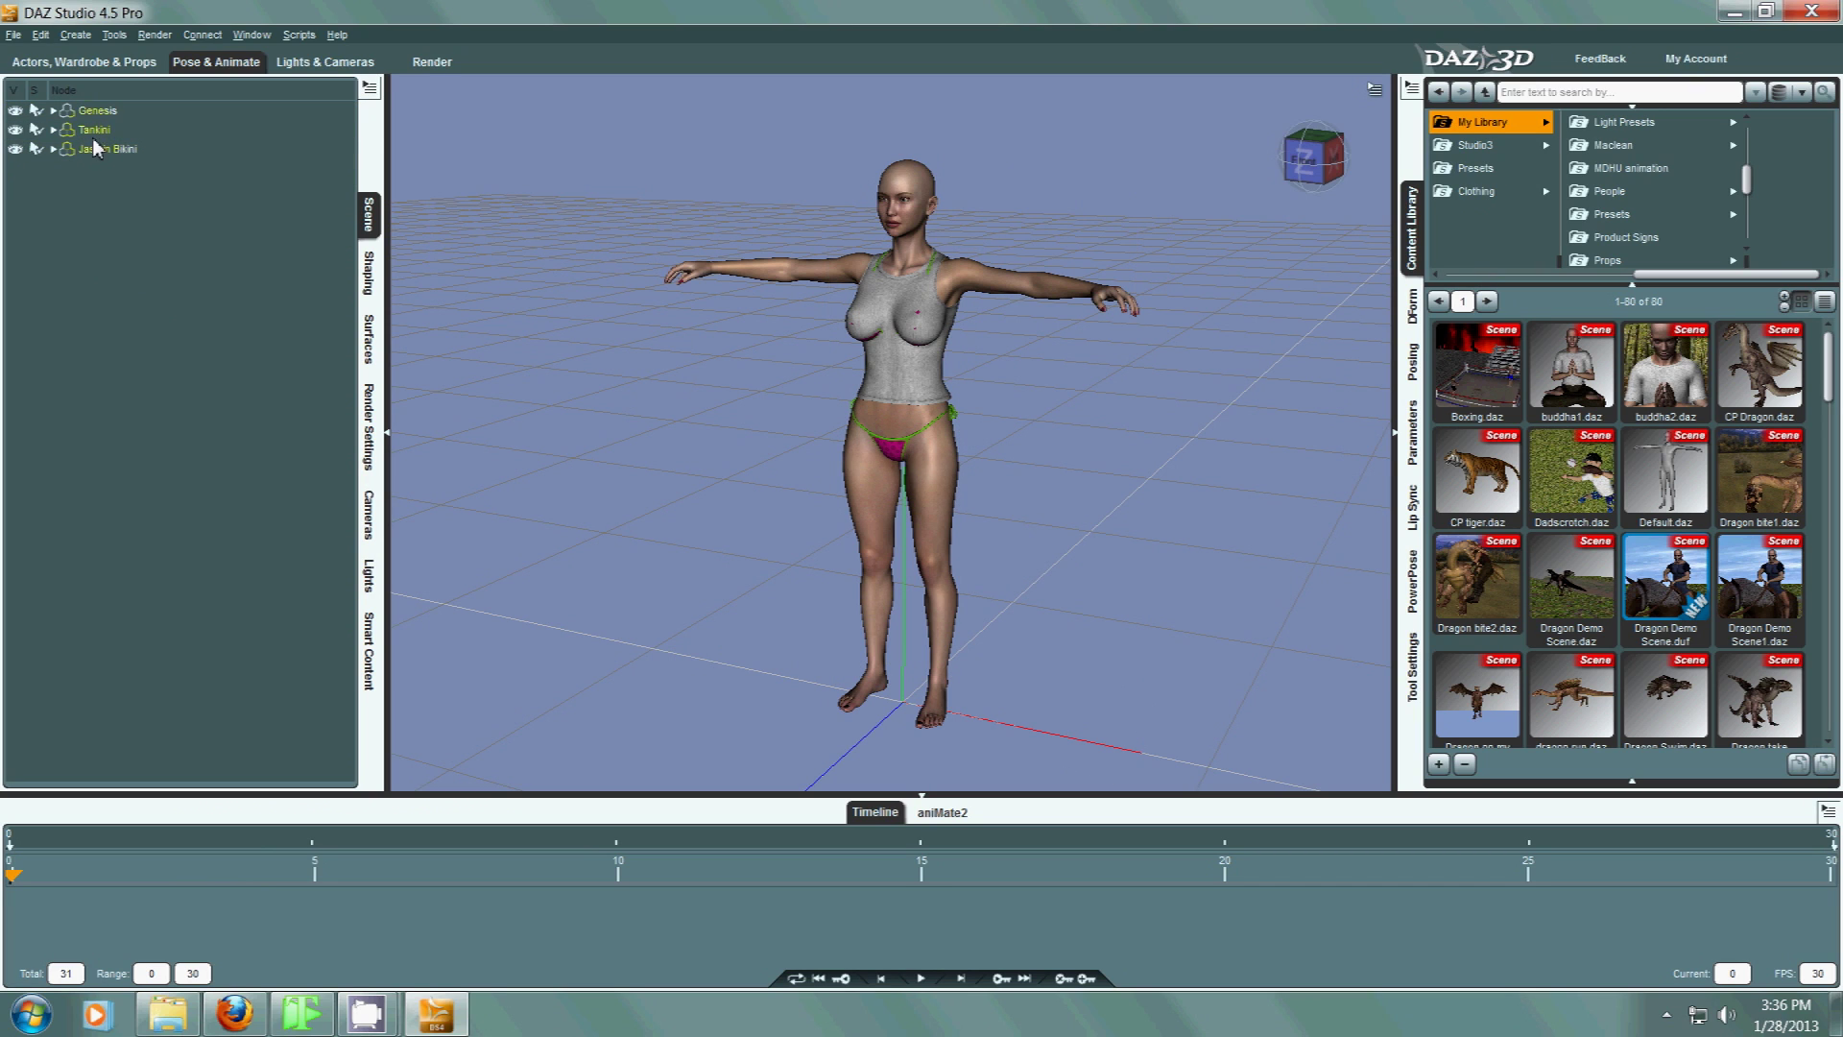
{"action": "right_click", "coordinate": [96, 129]}
{"action": "left_click", "coordinate": [129, 142]}
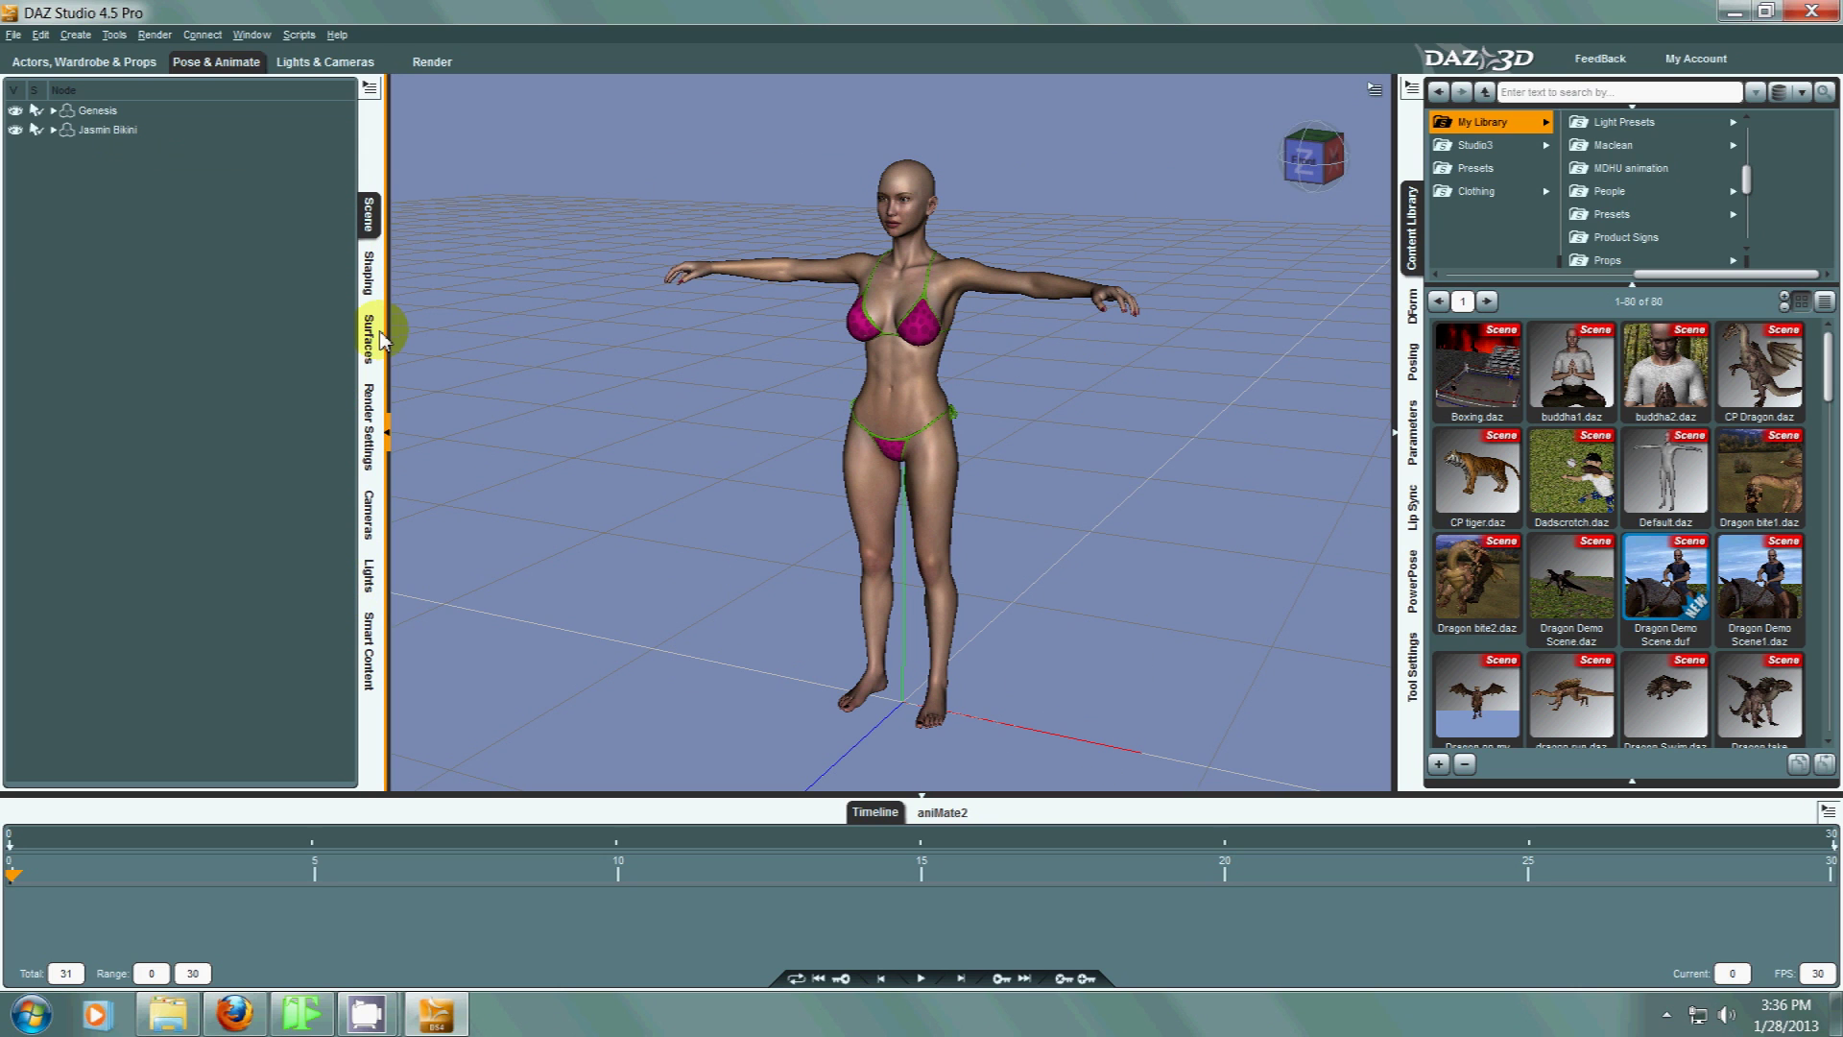
{"action": "left_click", "coordinate": [128, 64]}
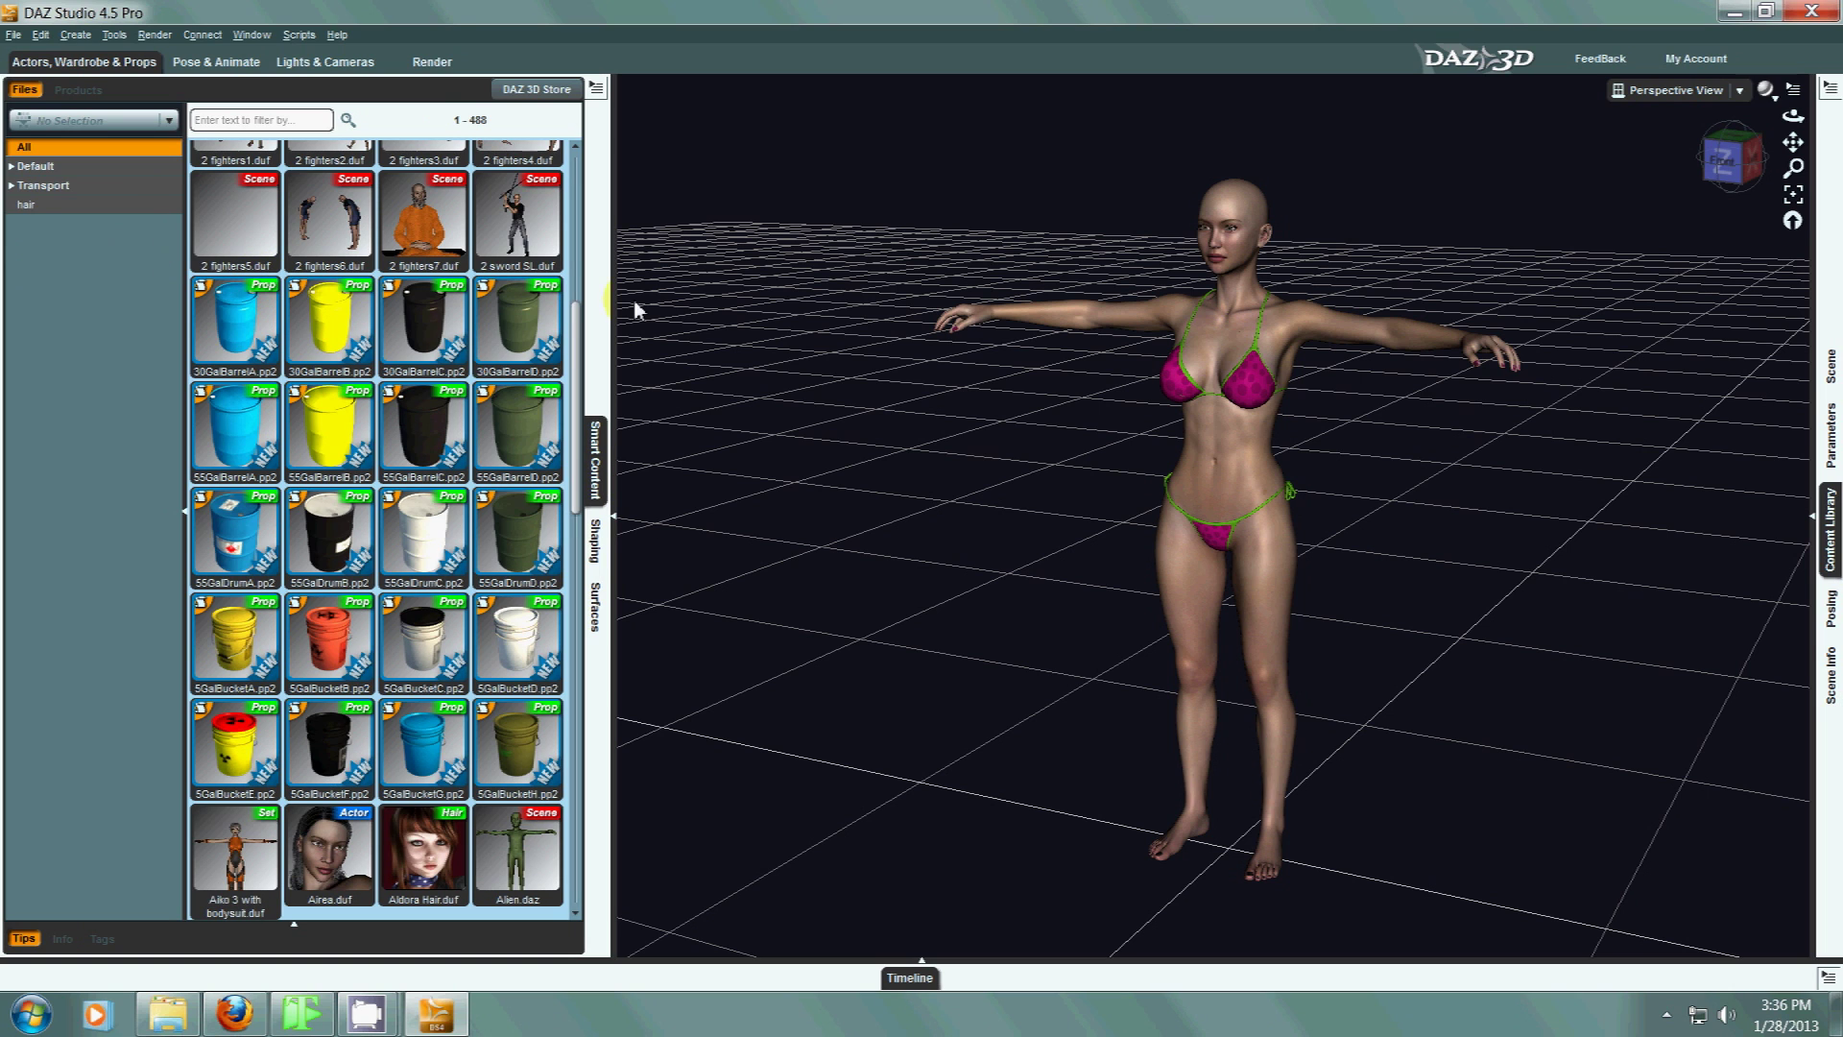
Load the Long 1 hair from the Hair category onto Genesis.
{"action": "left_click", "coordinate": [1251, 497]}
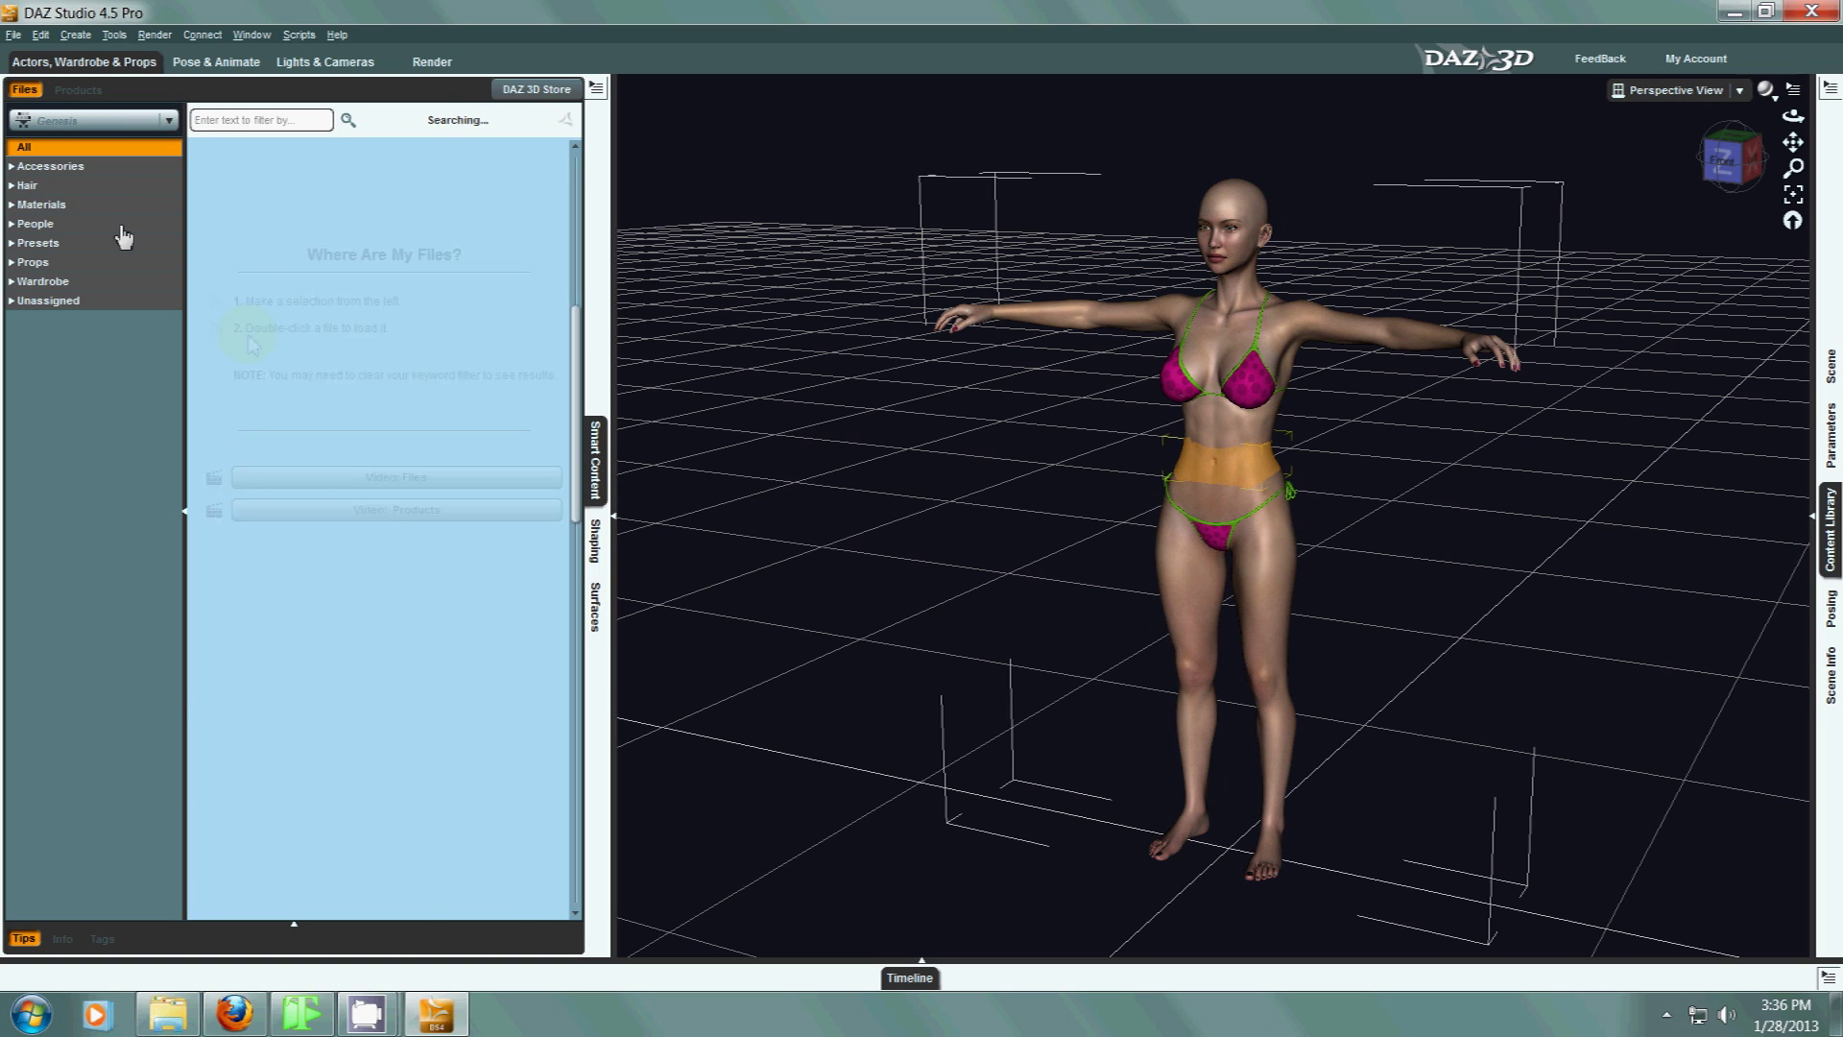
{"action": "left_click", "coordinate": [103, 188]}
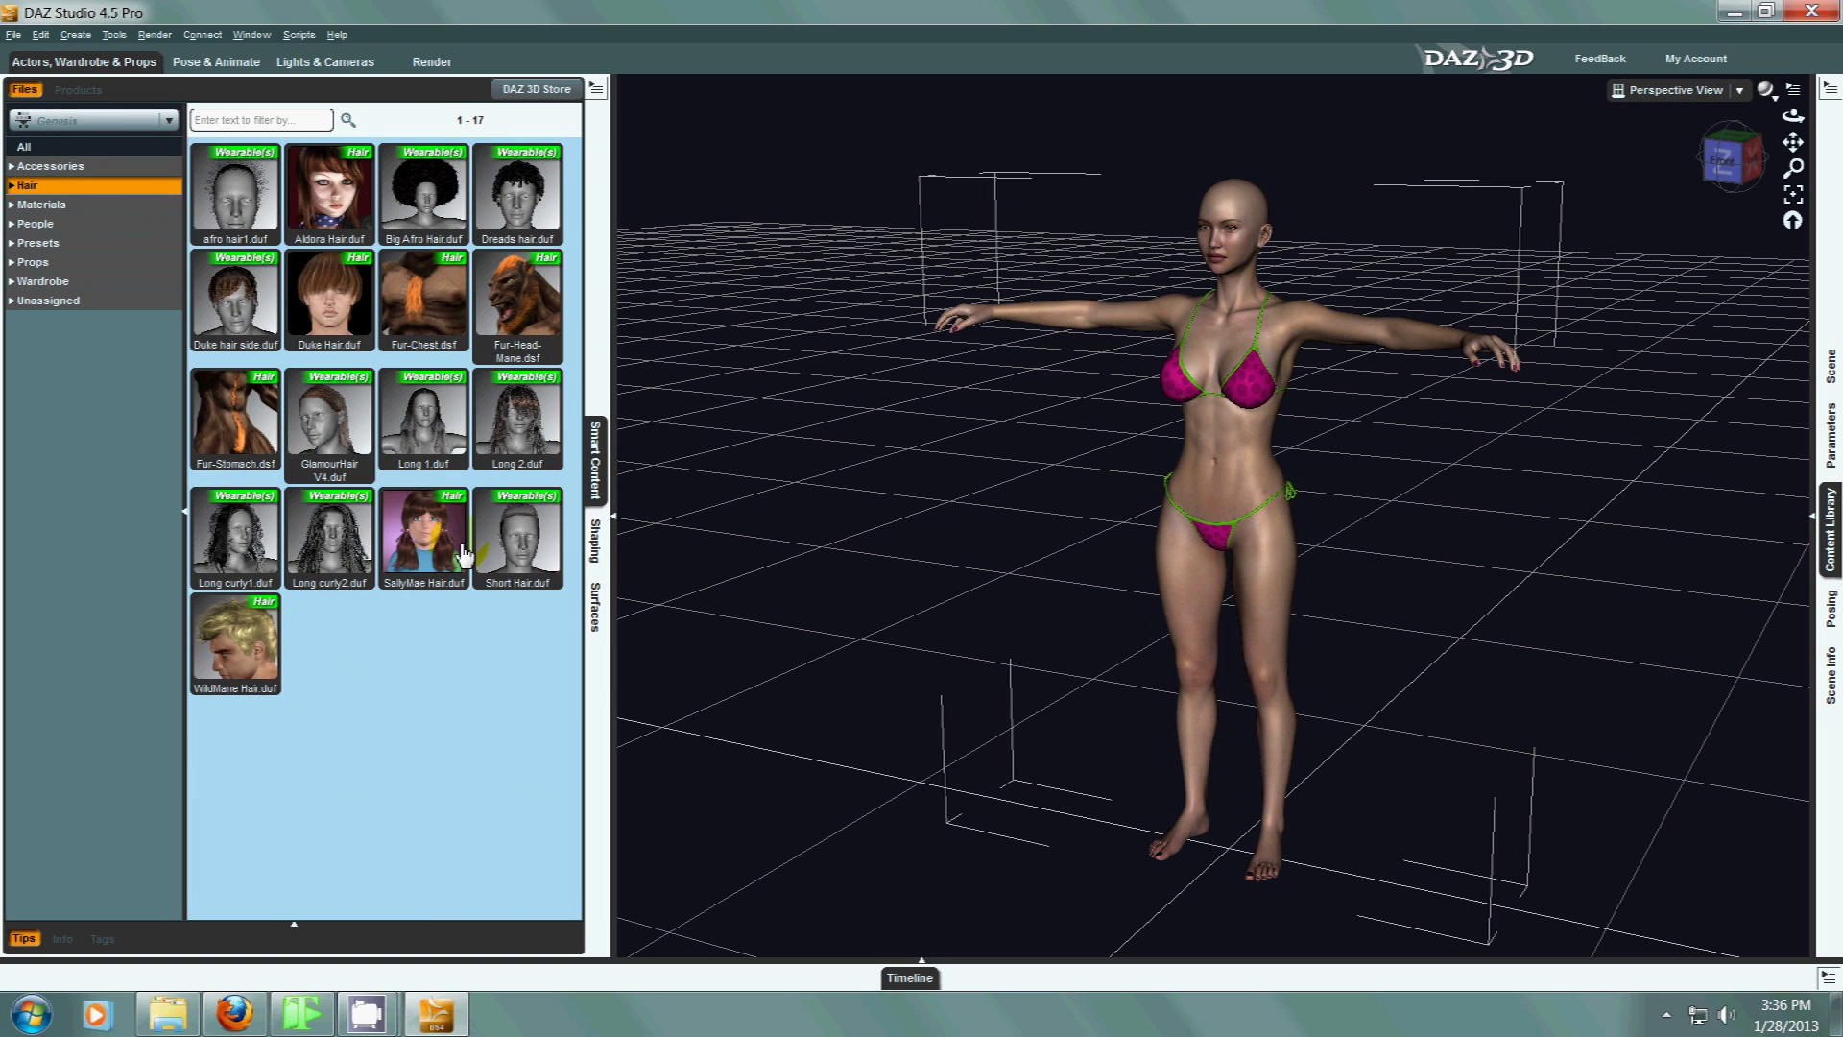
{"action": "double_click", "coordinate": [434, 425]}
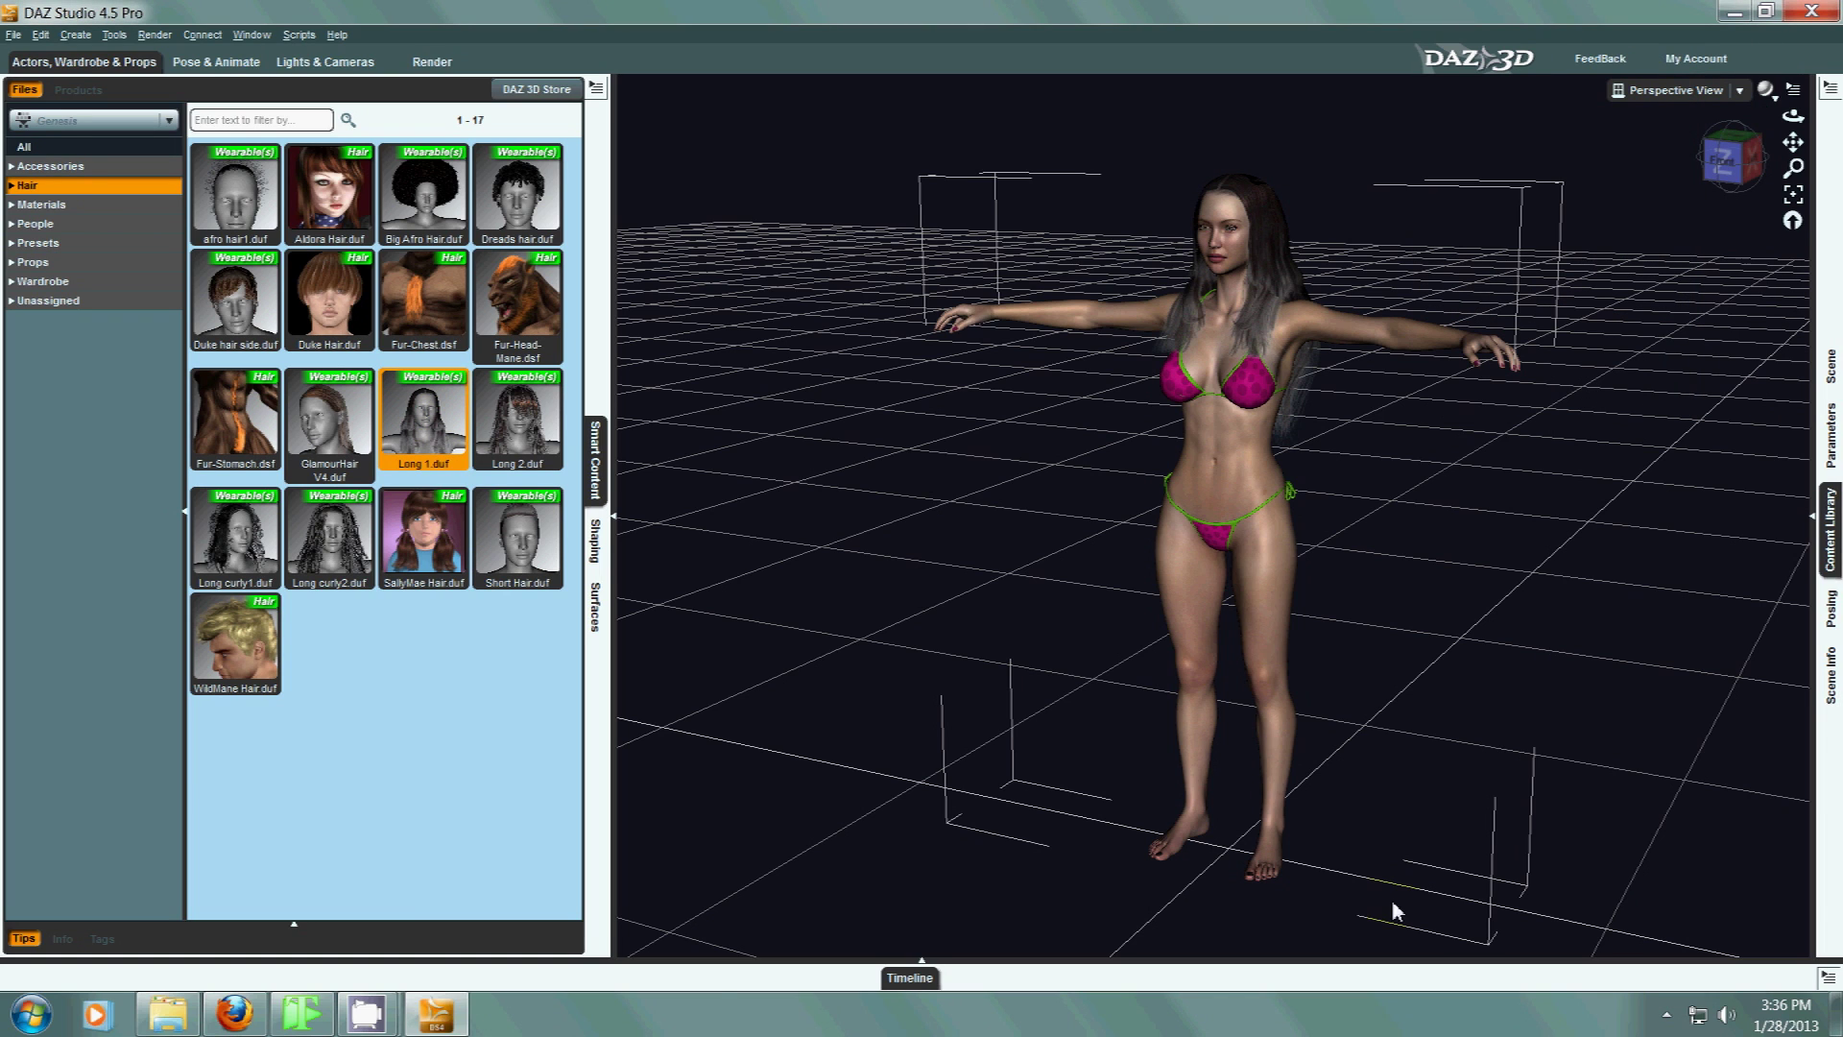
{"action": "left_click", "coordinate": [416, 749]}
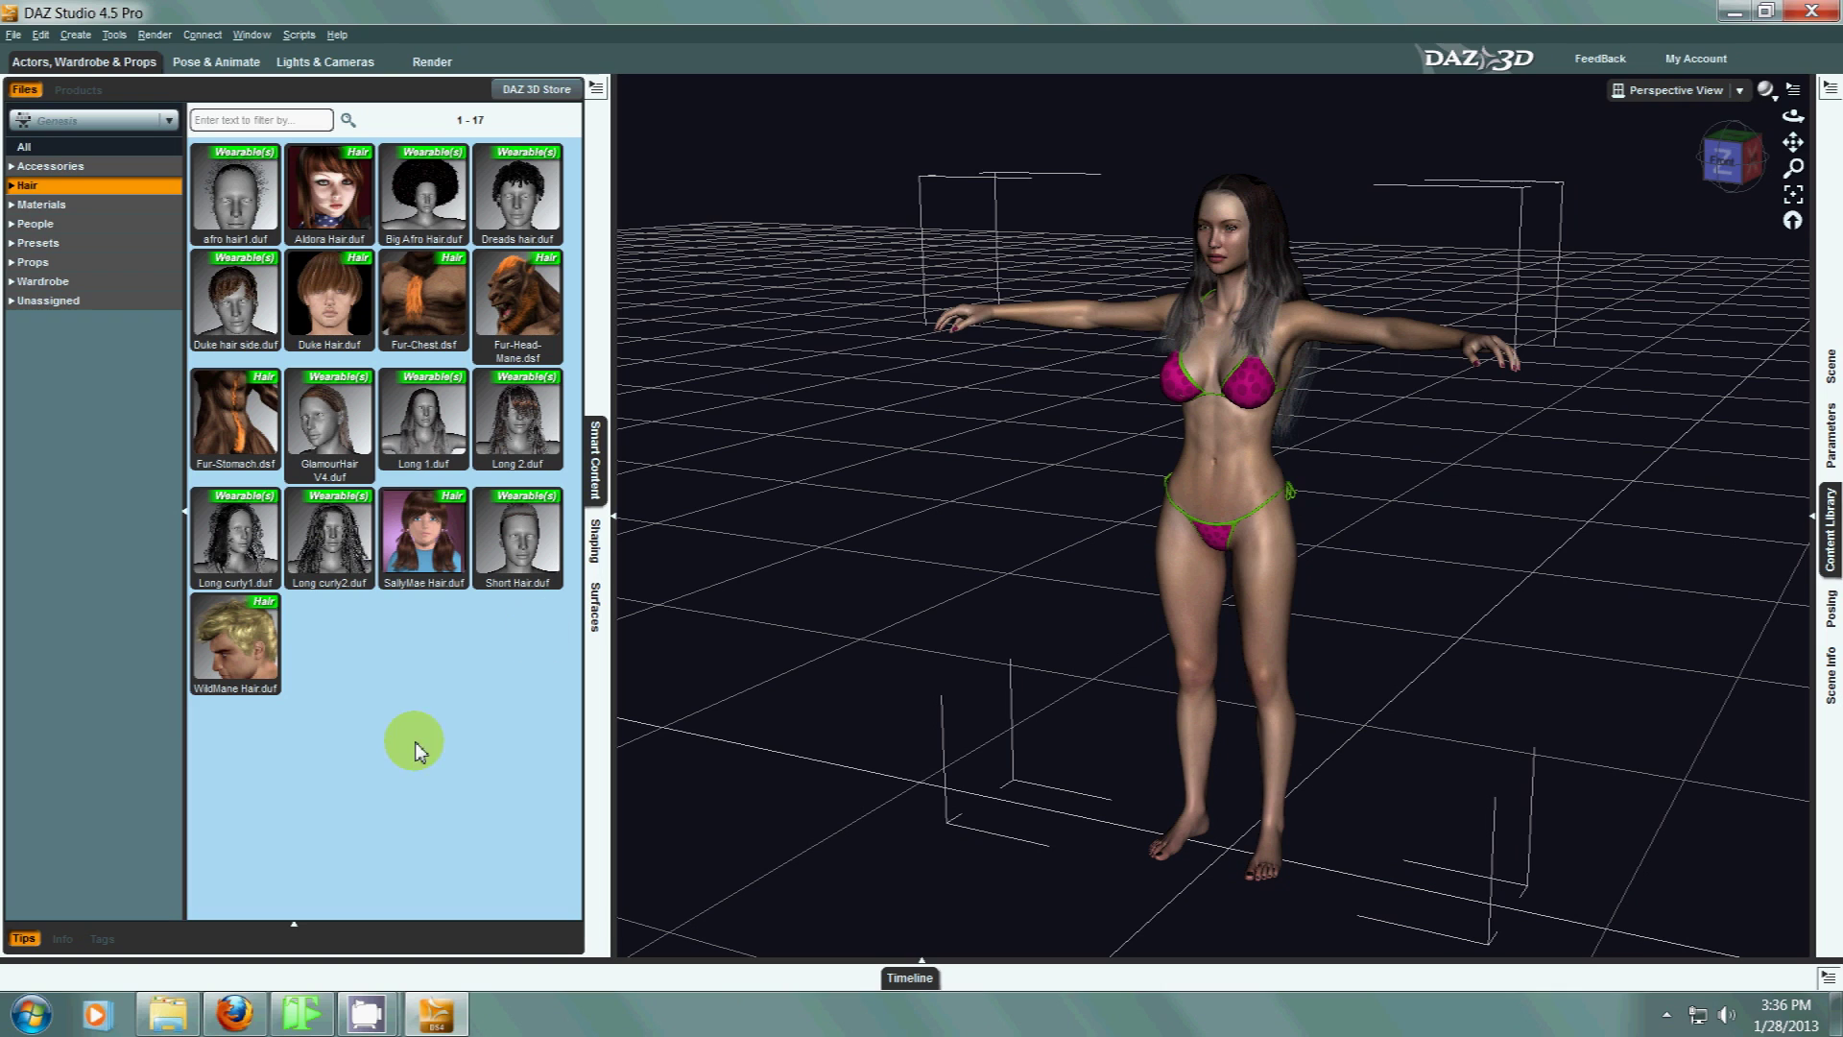
{"action": "left_click", "coordinate": [434, 401]}
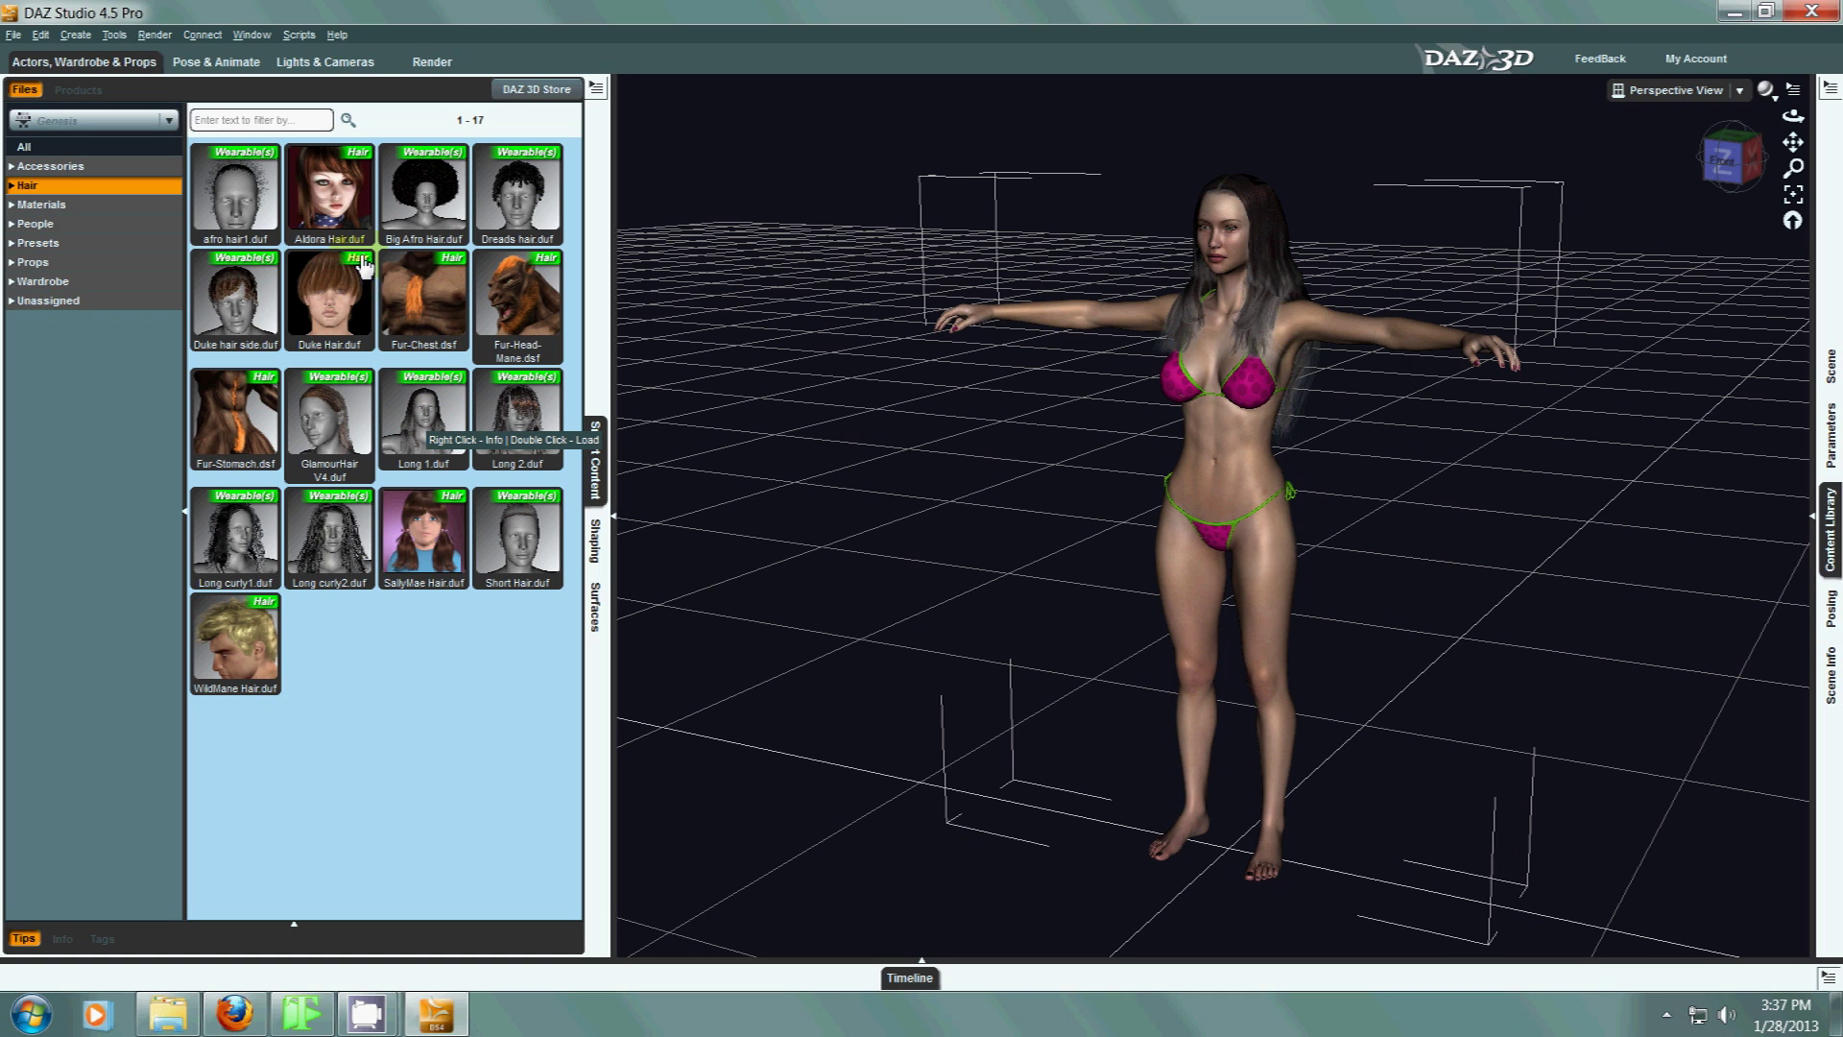
{"action": "double_click", "coordinate": [432, 389]}
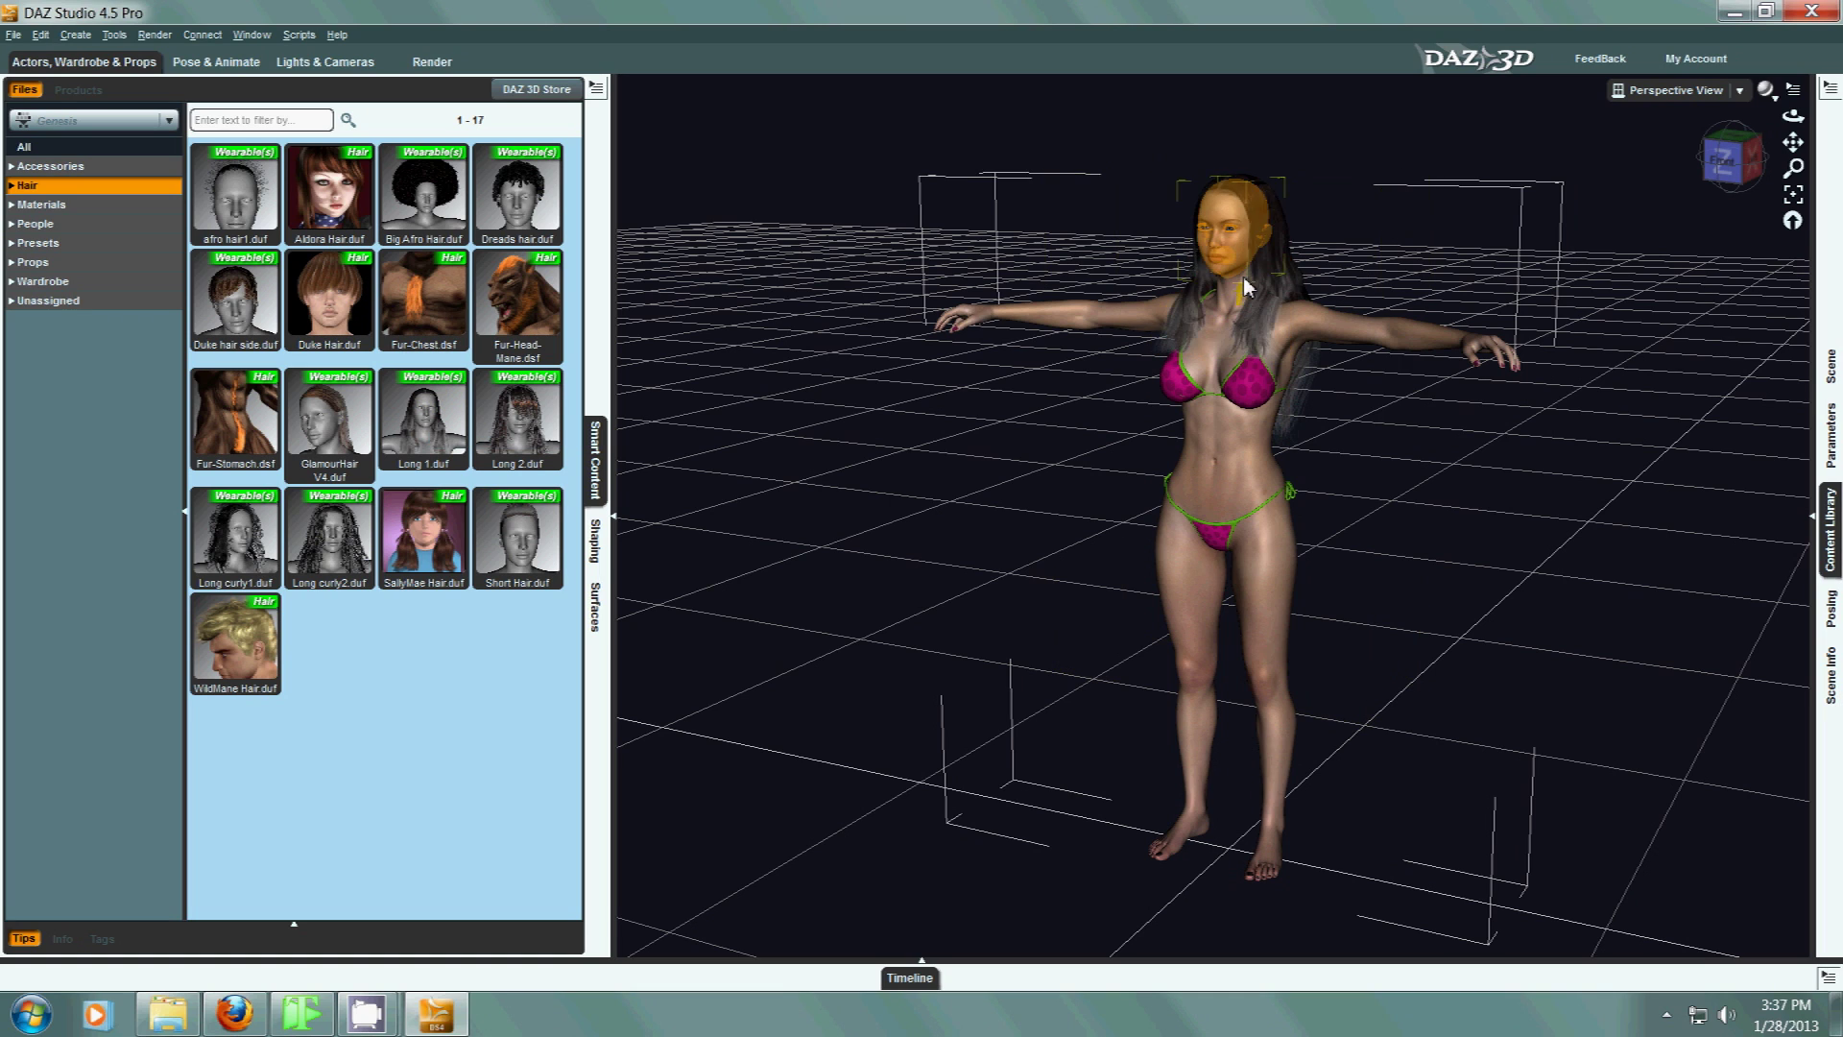
{"action": "left_click", "coordinate": [1486, 375]}
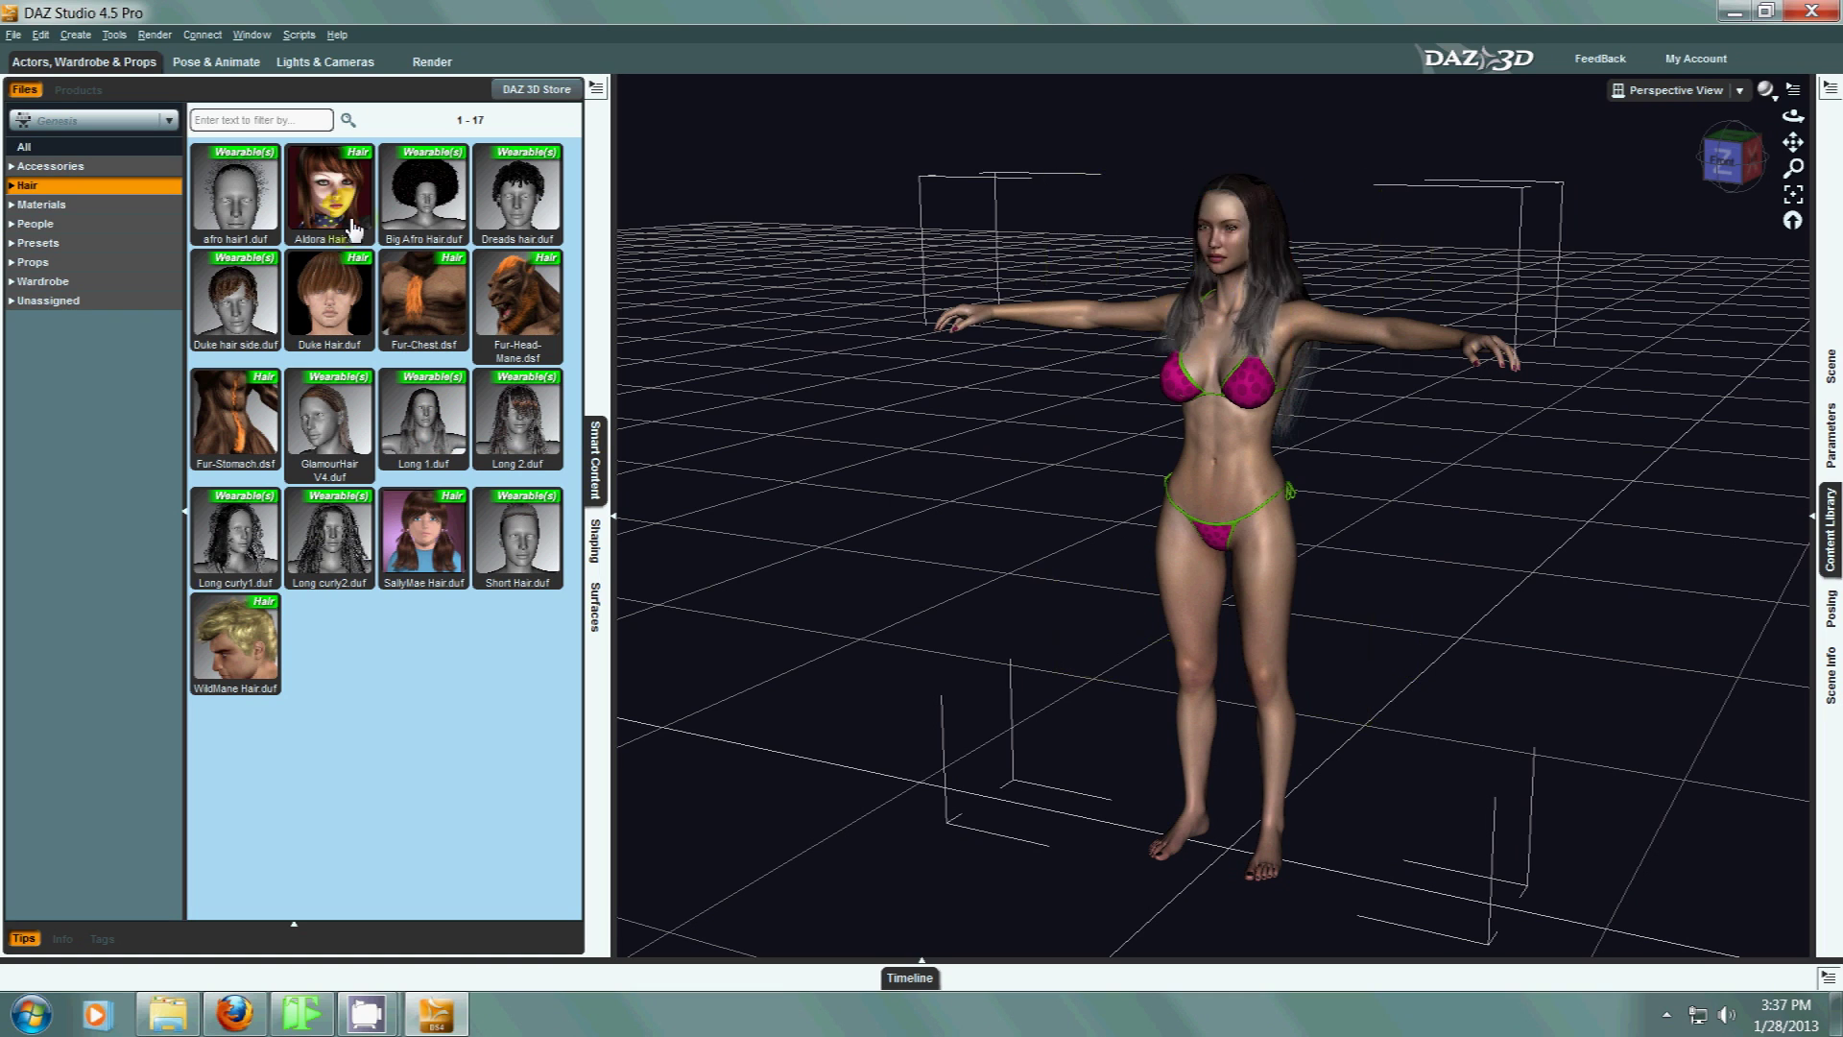
{"action": "left_click", "coordinate": [14, 36]}
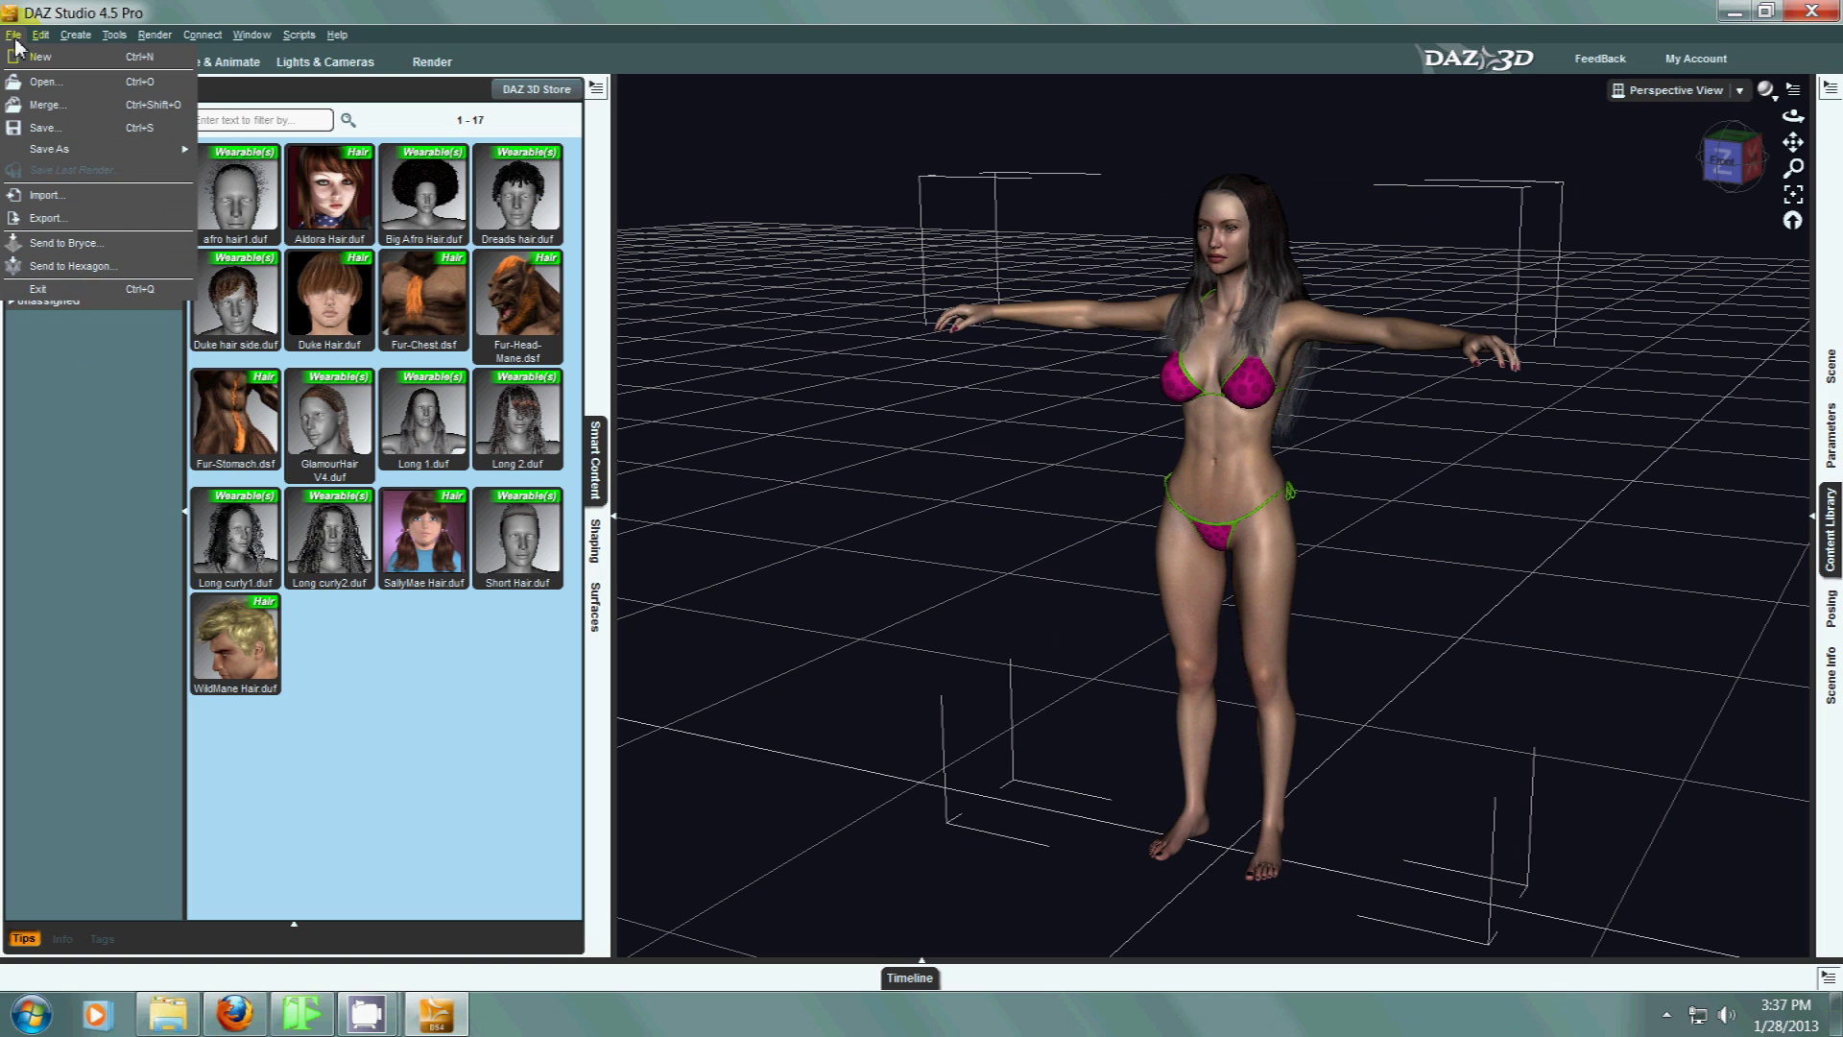
Close the File menu without saving and list the 13 Unassigned files, selecting guard.duf.
{"action": "mouse_move", "coordinate": [54, 148]}
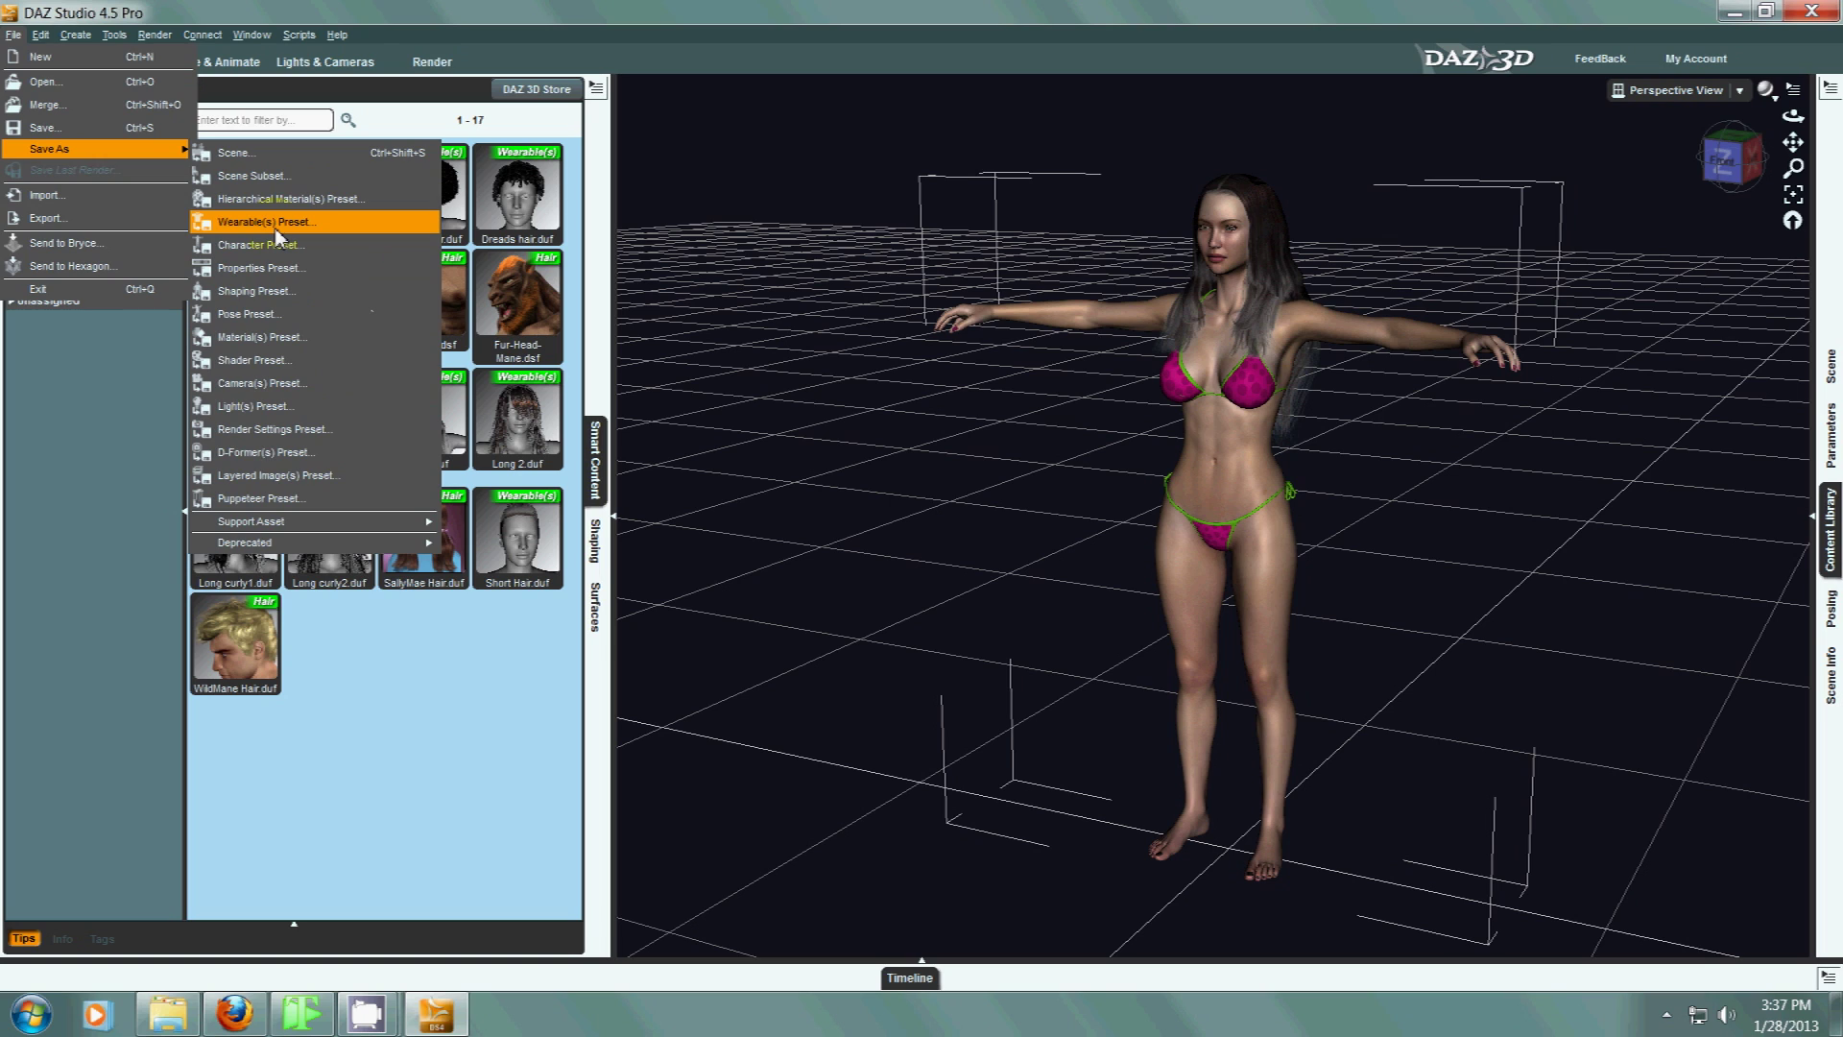
{"action": "left_click", "coordinate": [140, 486]}
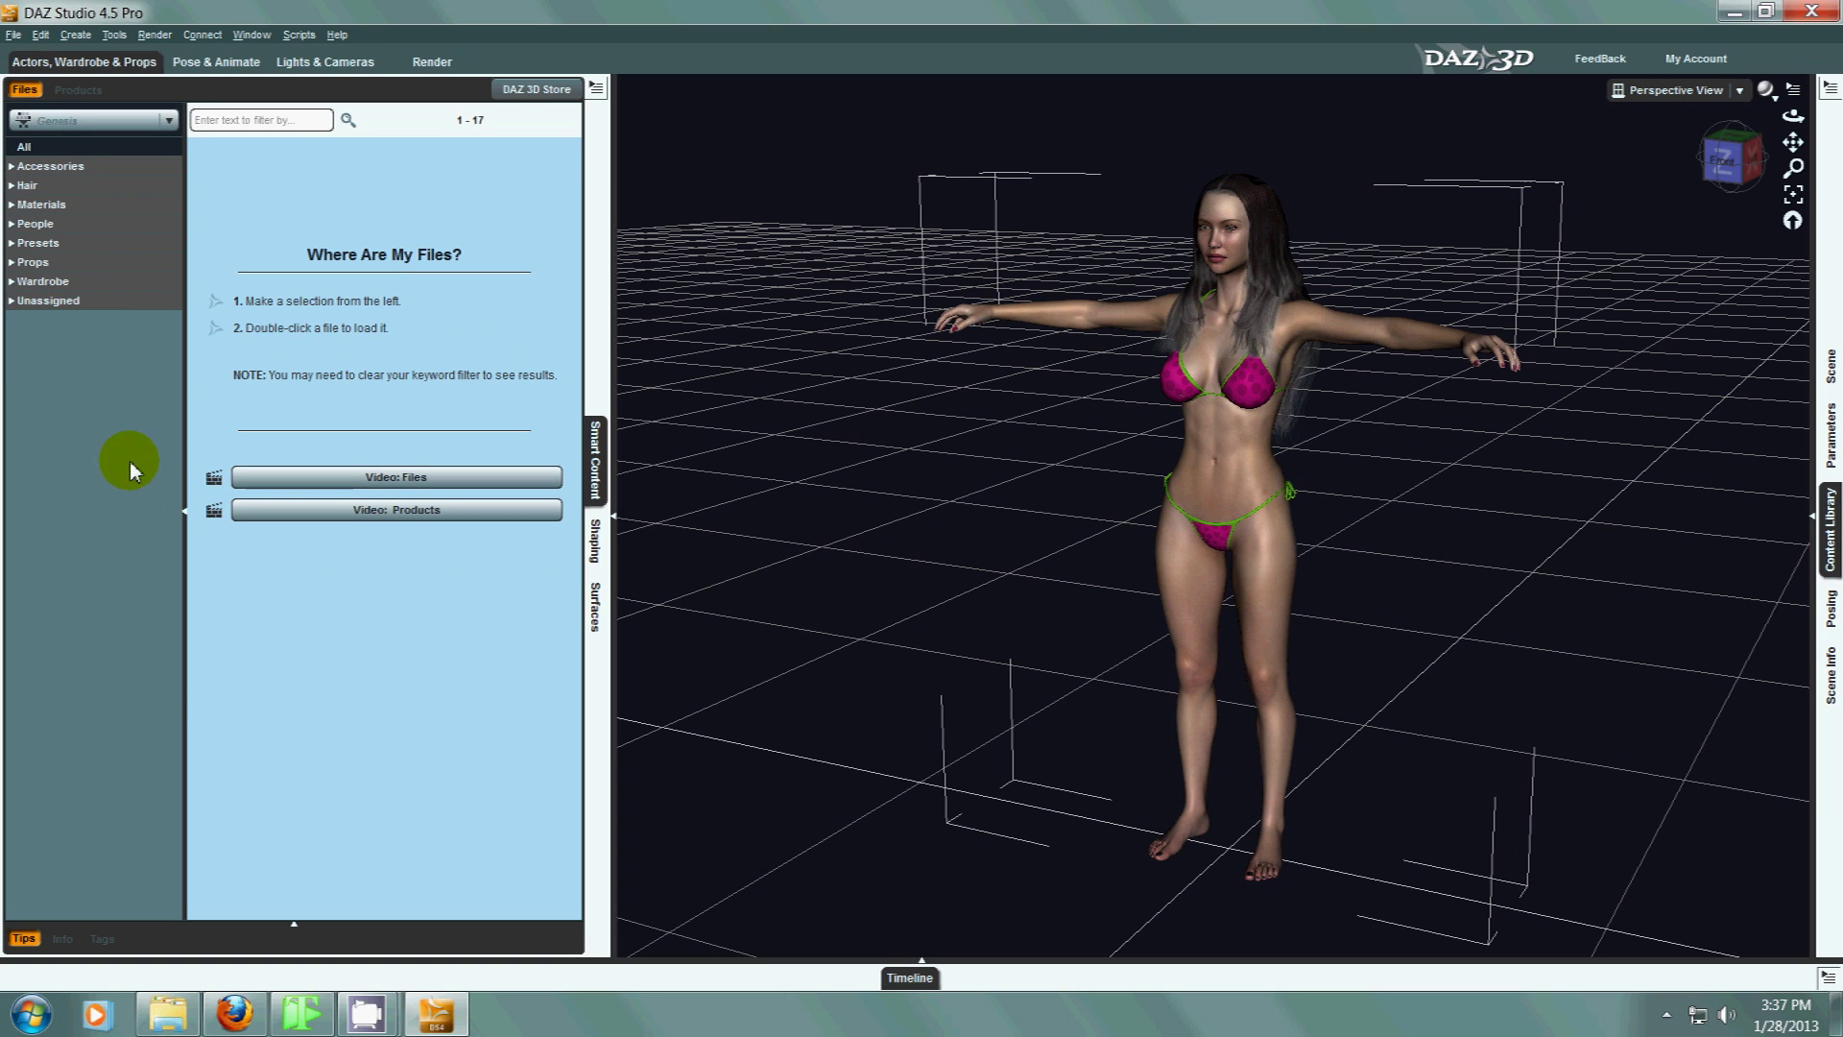
{"action": "left_click", "coordinate": [97, 245]}
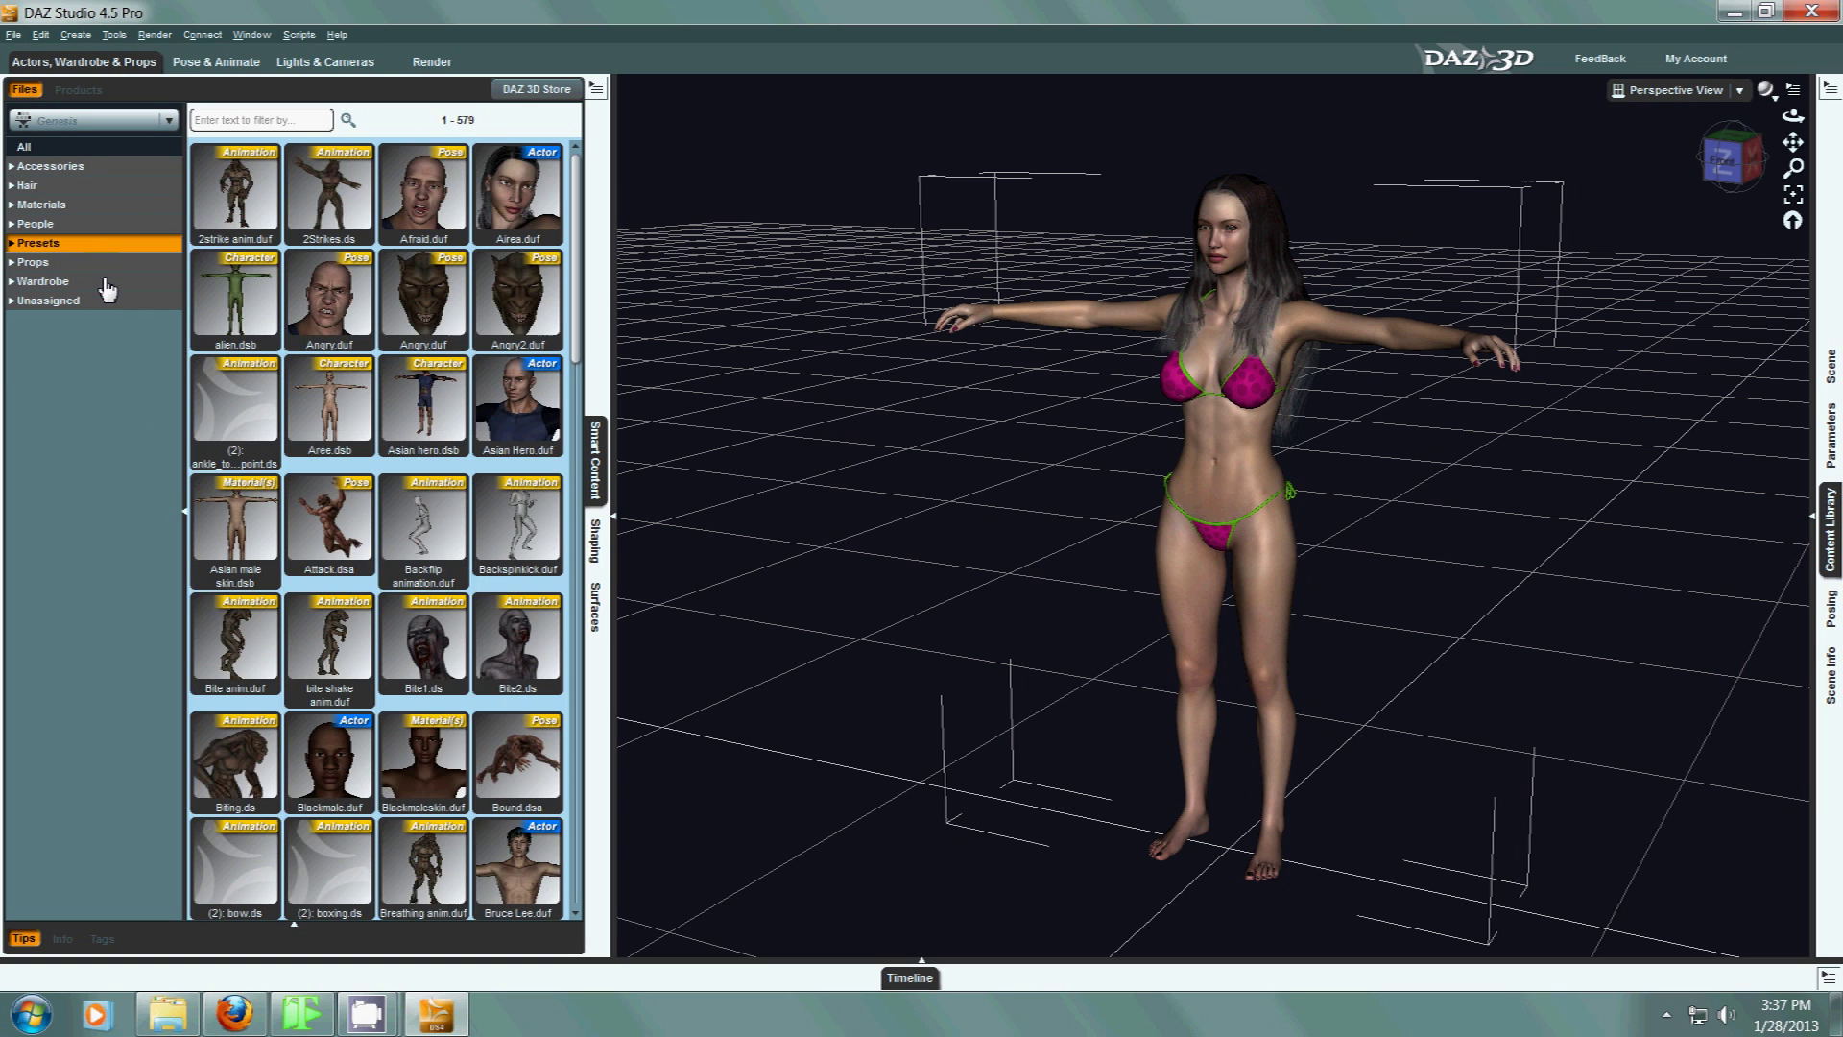
{"action": "left_click", "coordinate": [105, 281]}
{"action": "left_click", "coordinate": [107, 300]}
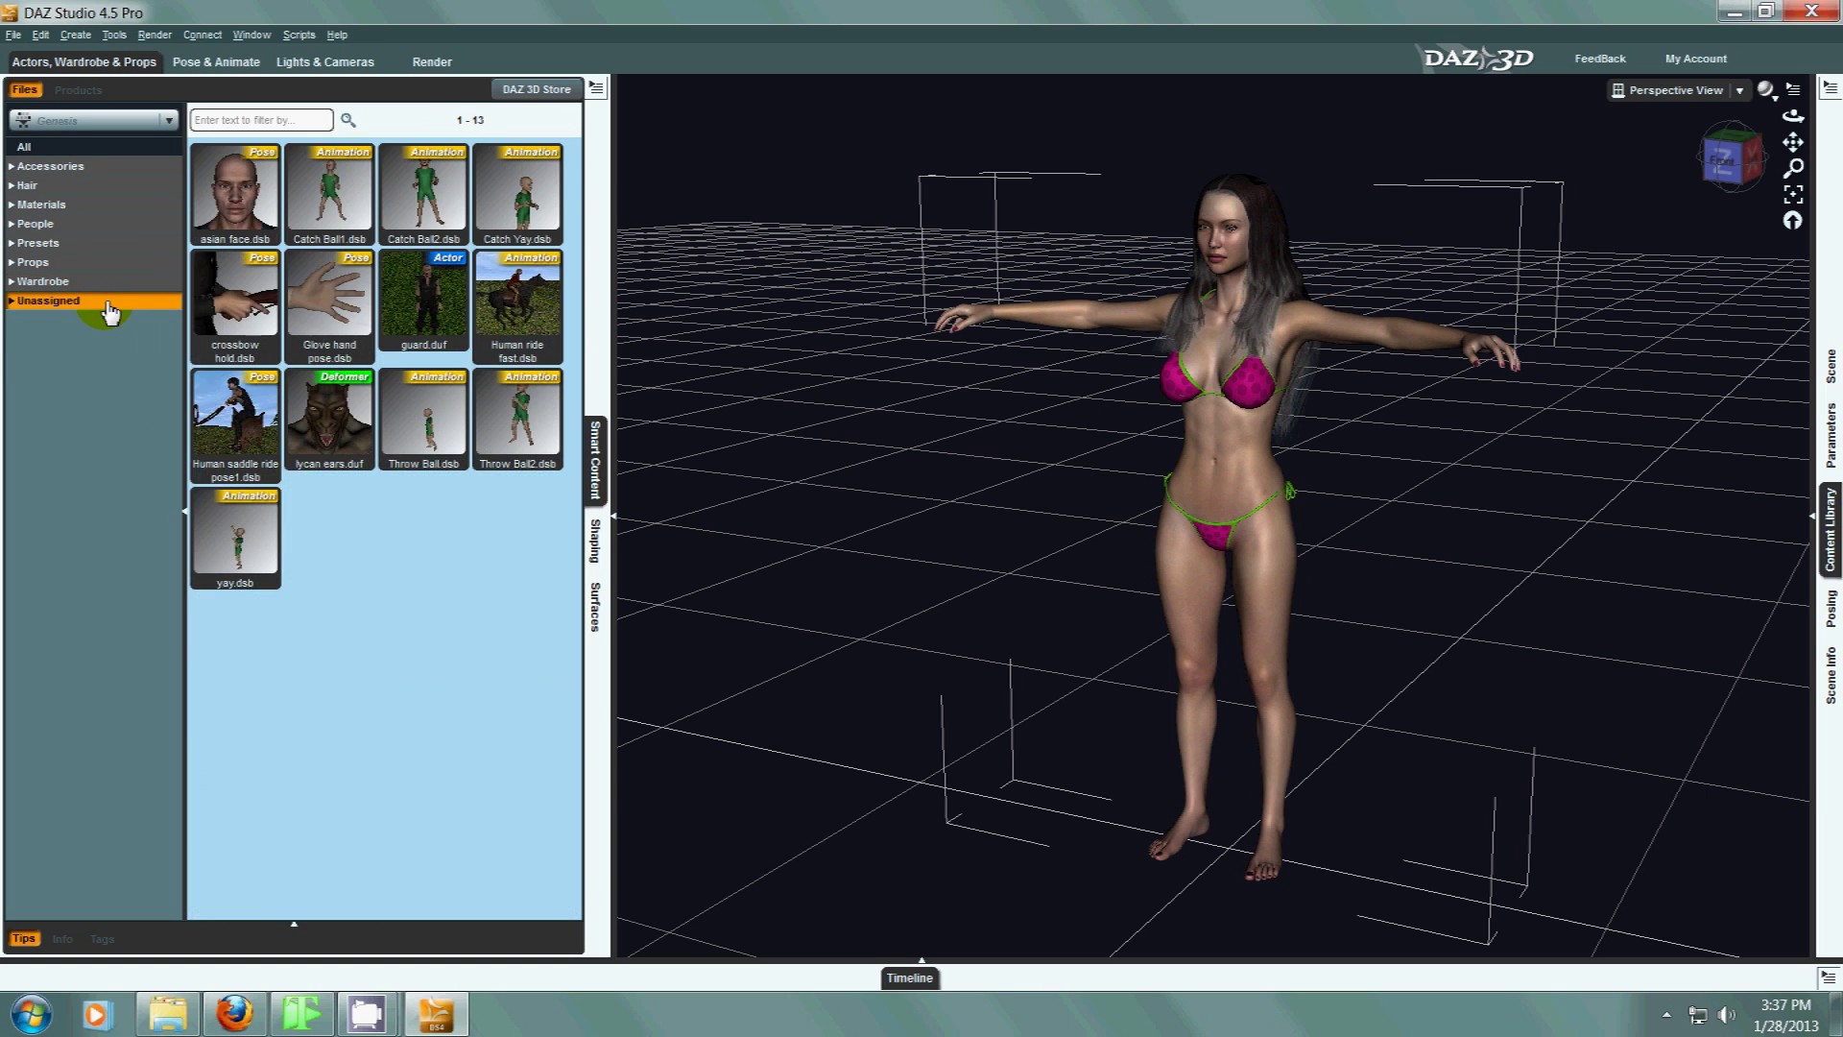
{"action": "left_click", "coordinate": [377, 624]}
{"action": "left_click", "coordinate": [437, 310]}
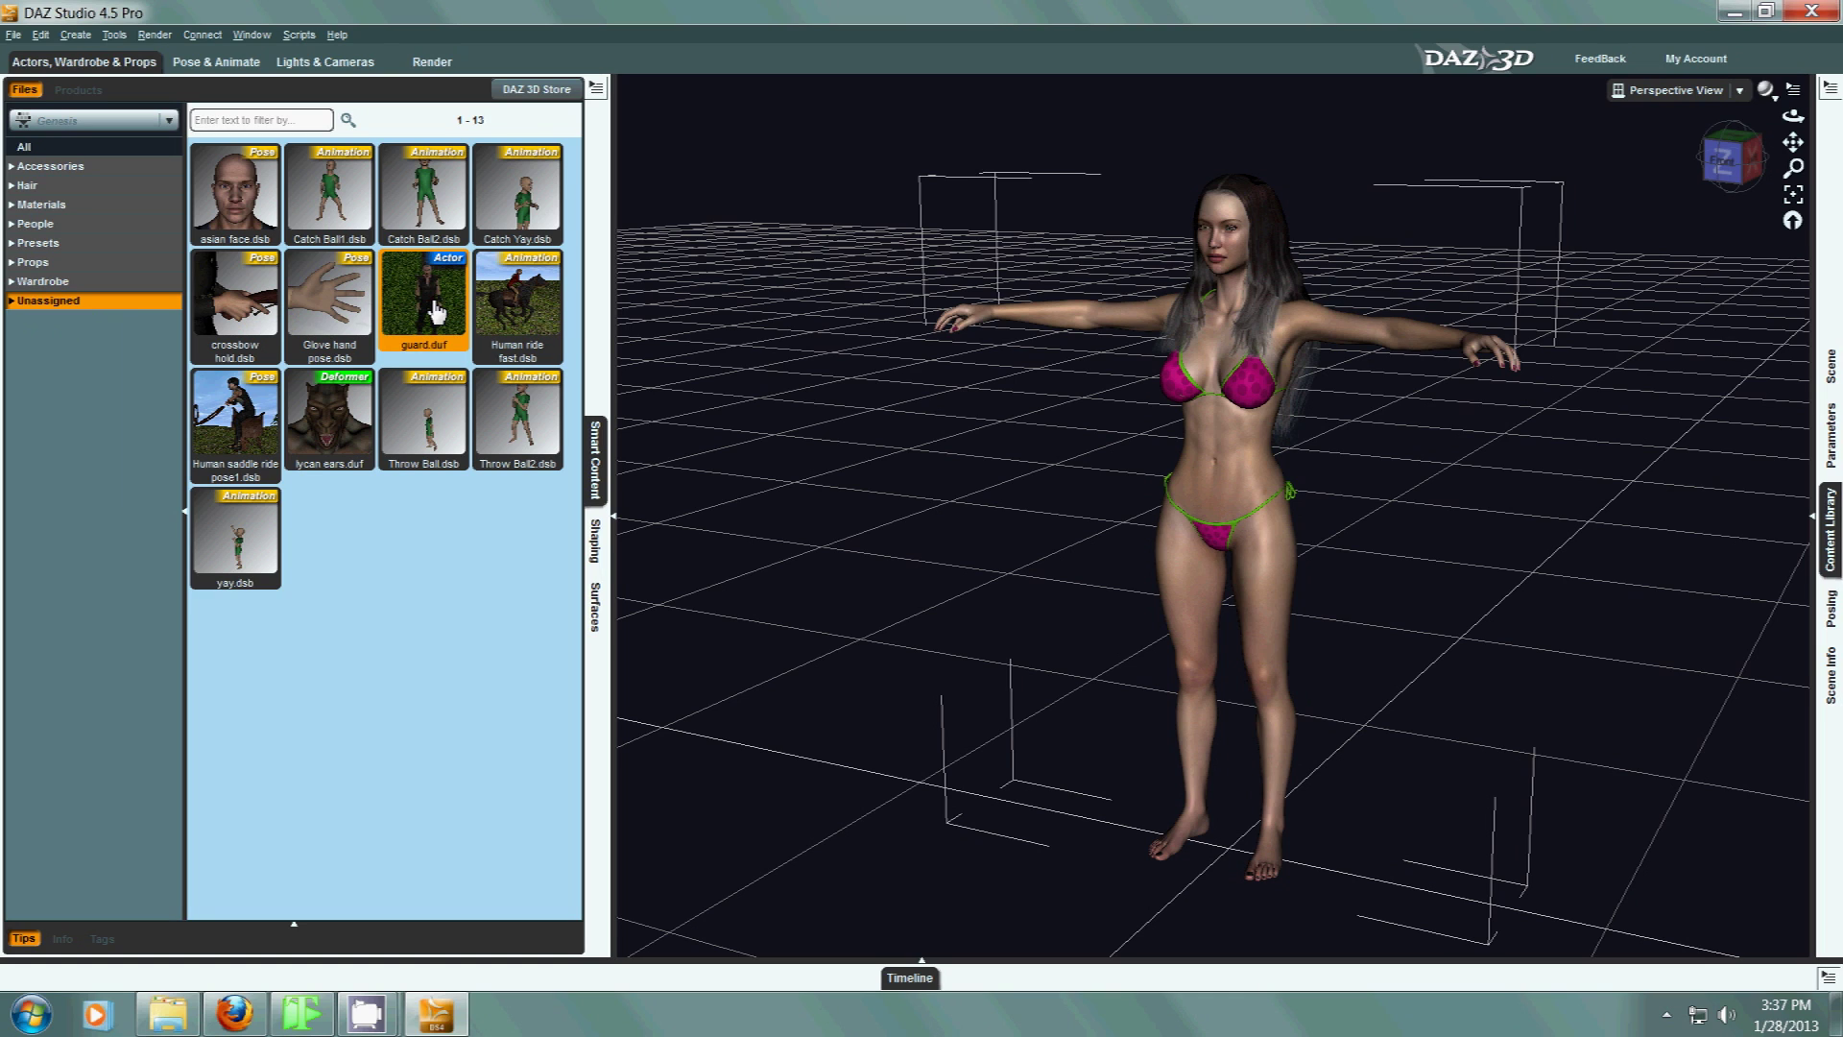
Categorize guard.duf by ticking Default > People > Male in Select Categories.
{"action": "right_click", "coordinate": [434, 304]}
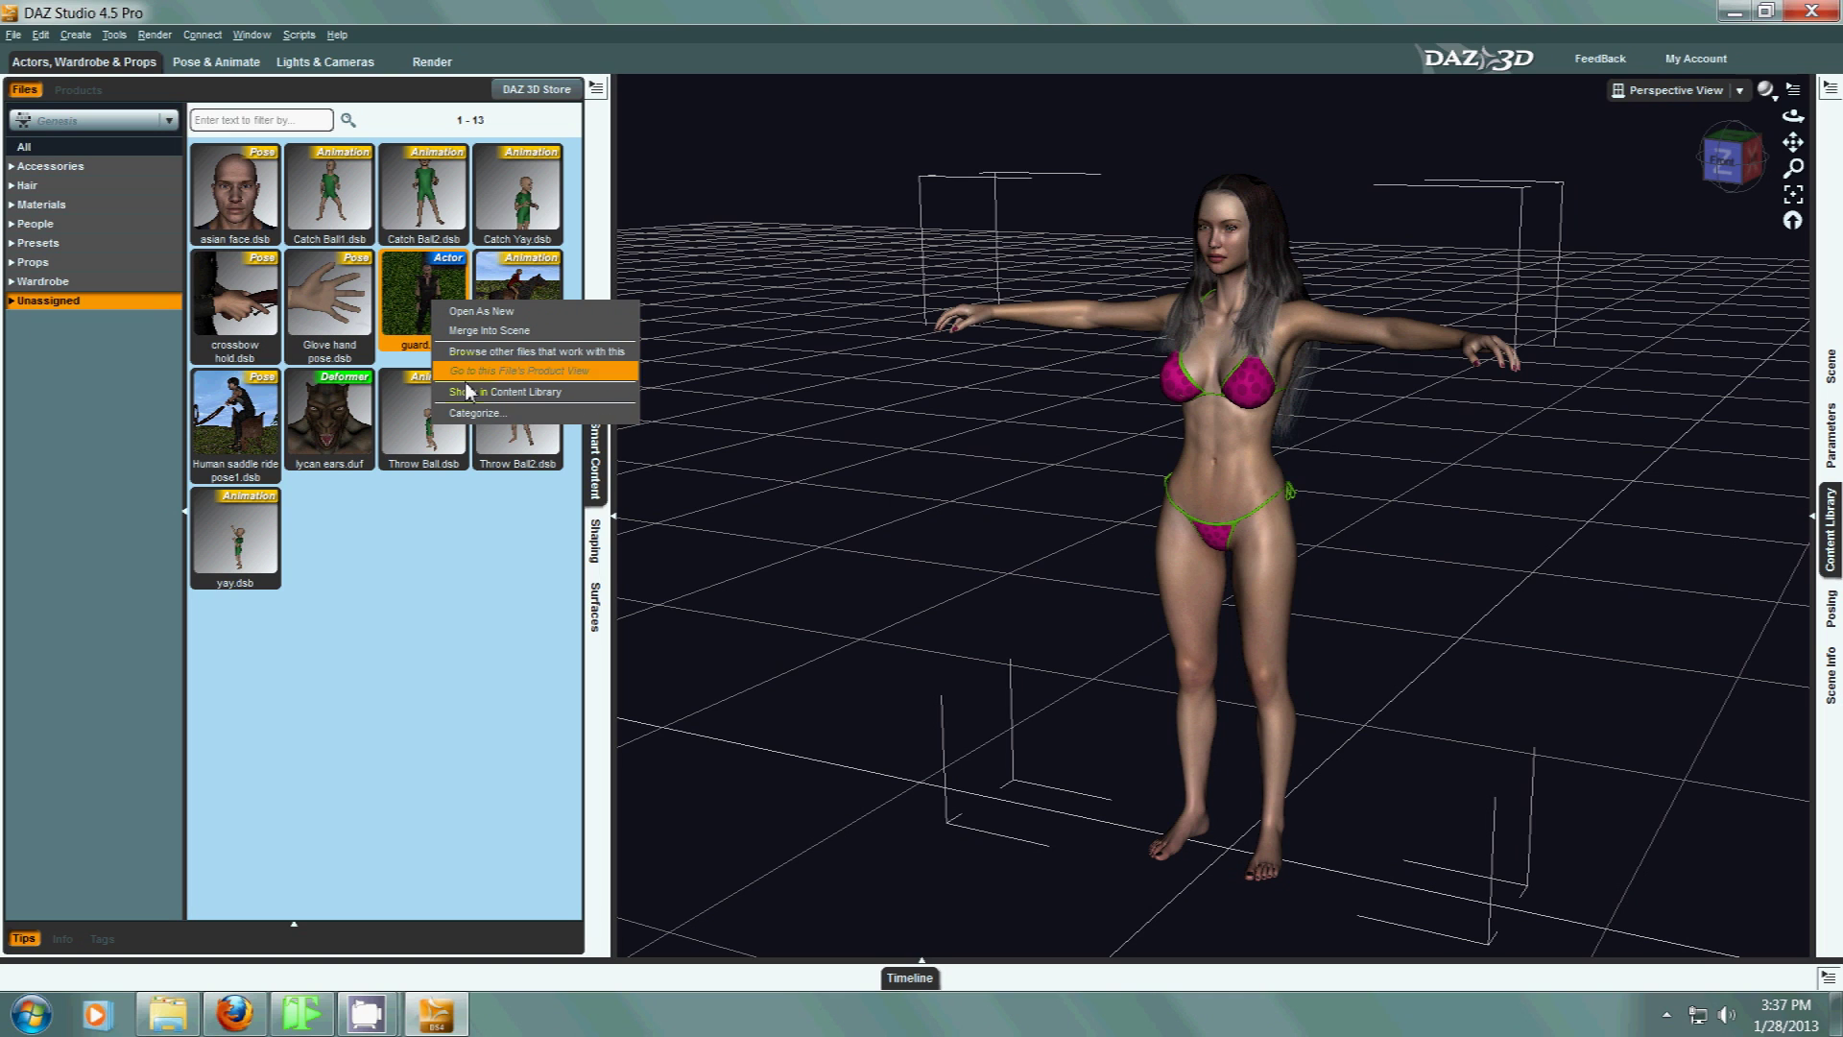
{"action": "left_click", "coordinate": [475, 413]}
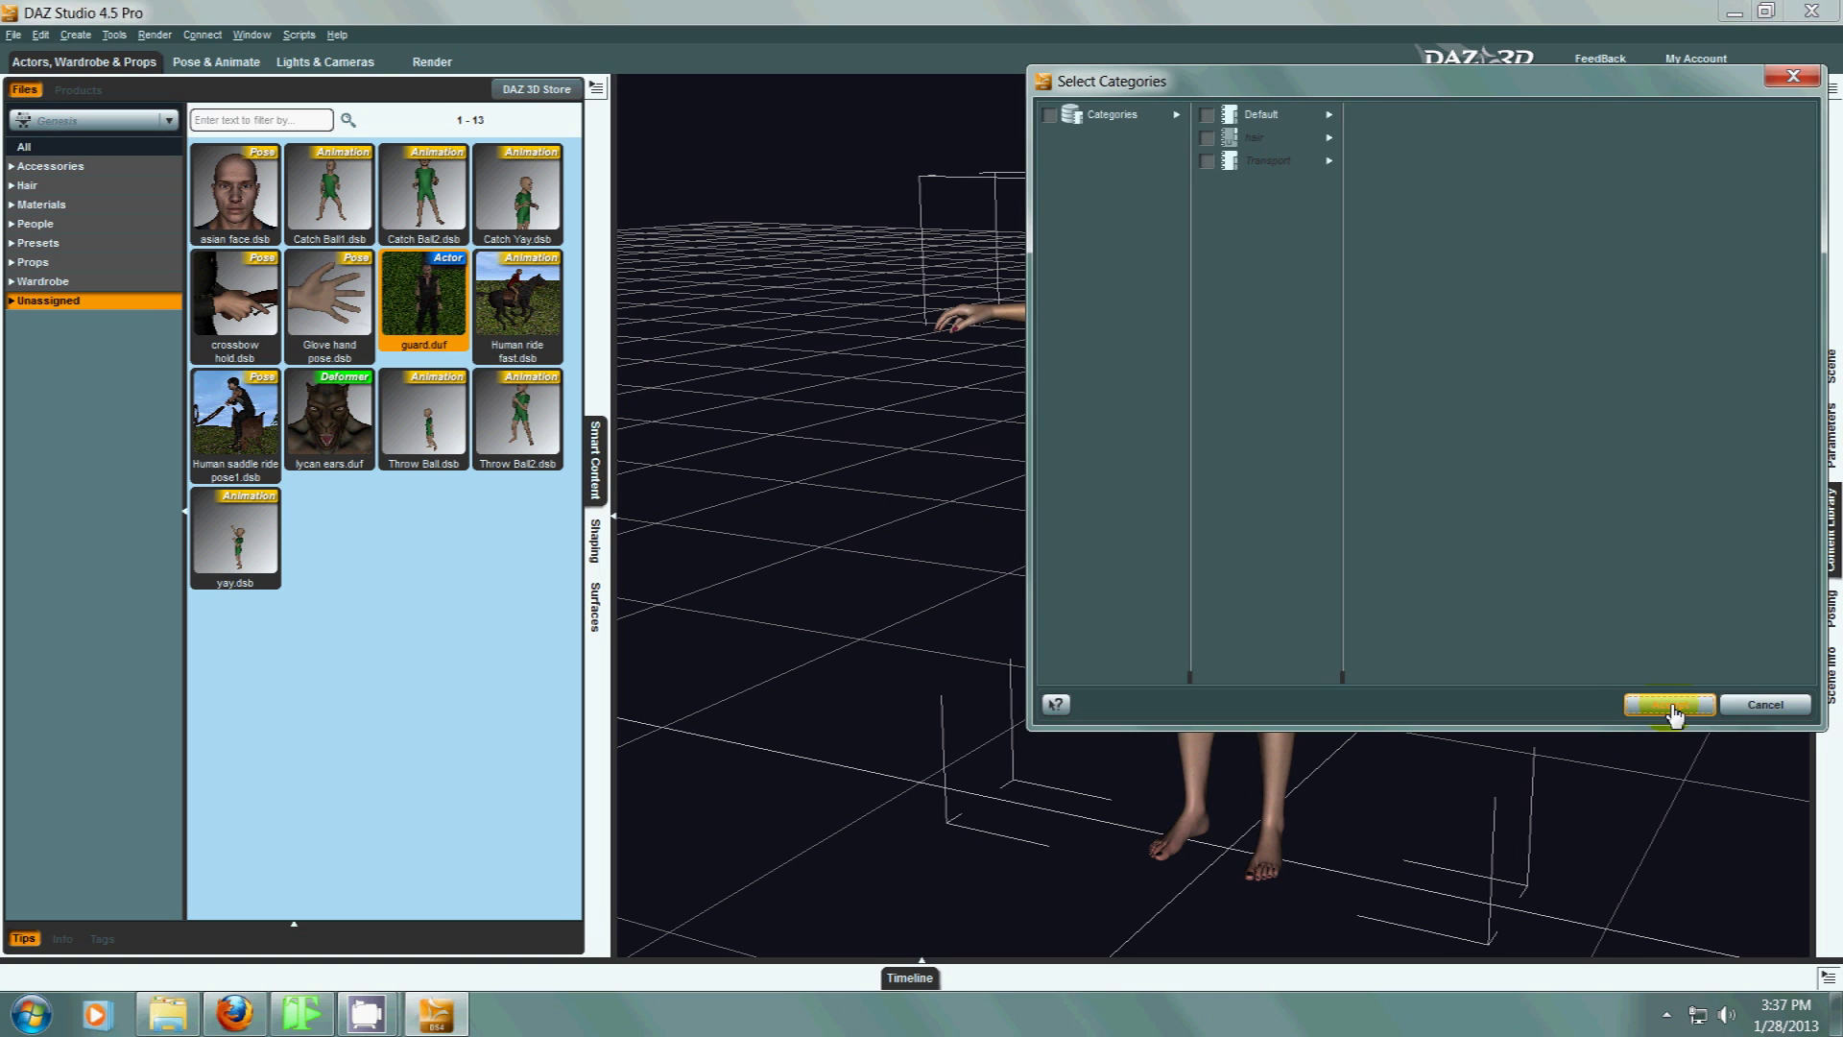
{"action": "left_click", "coordinate": [1262, 122]}
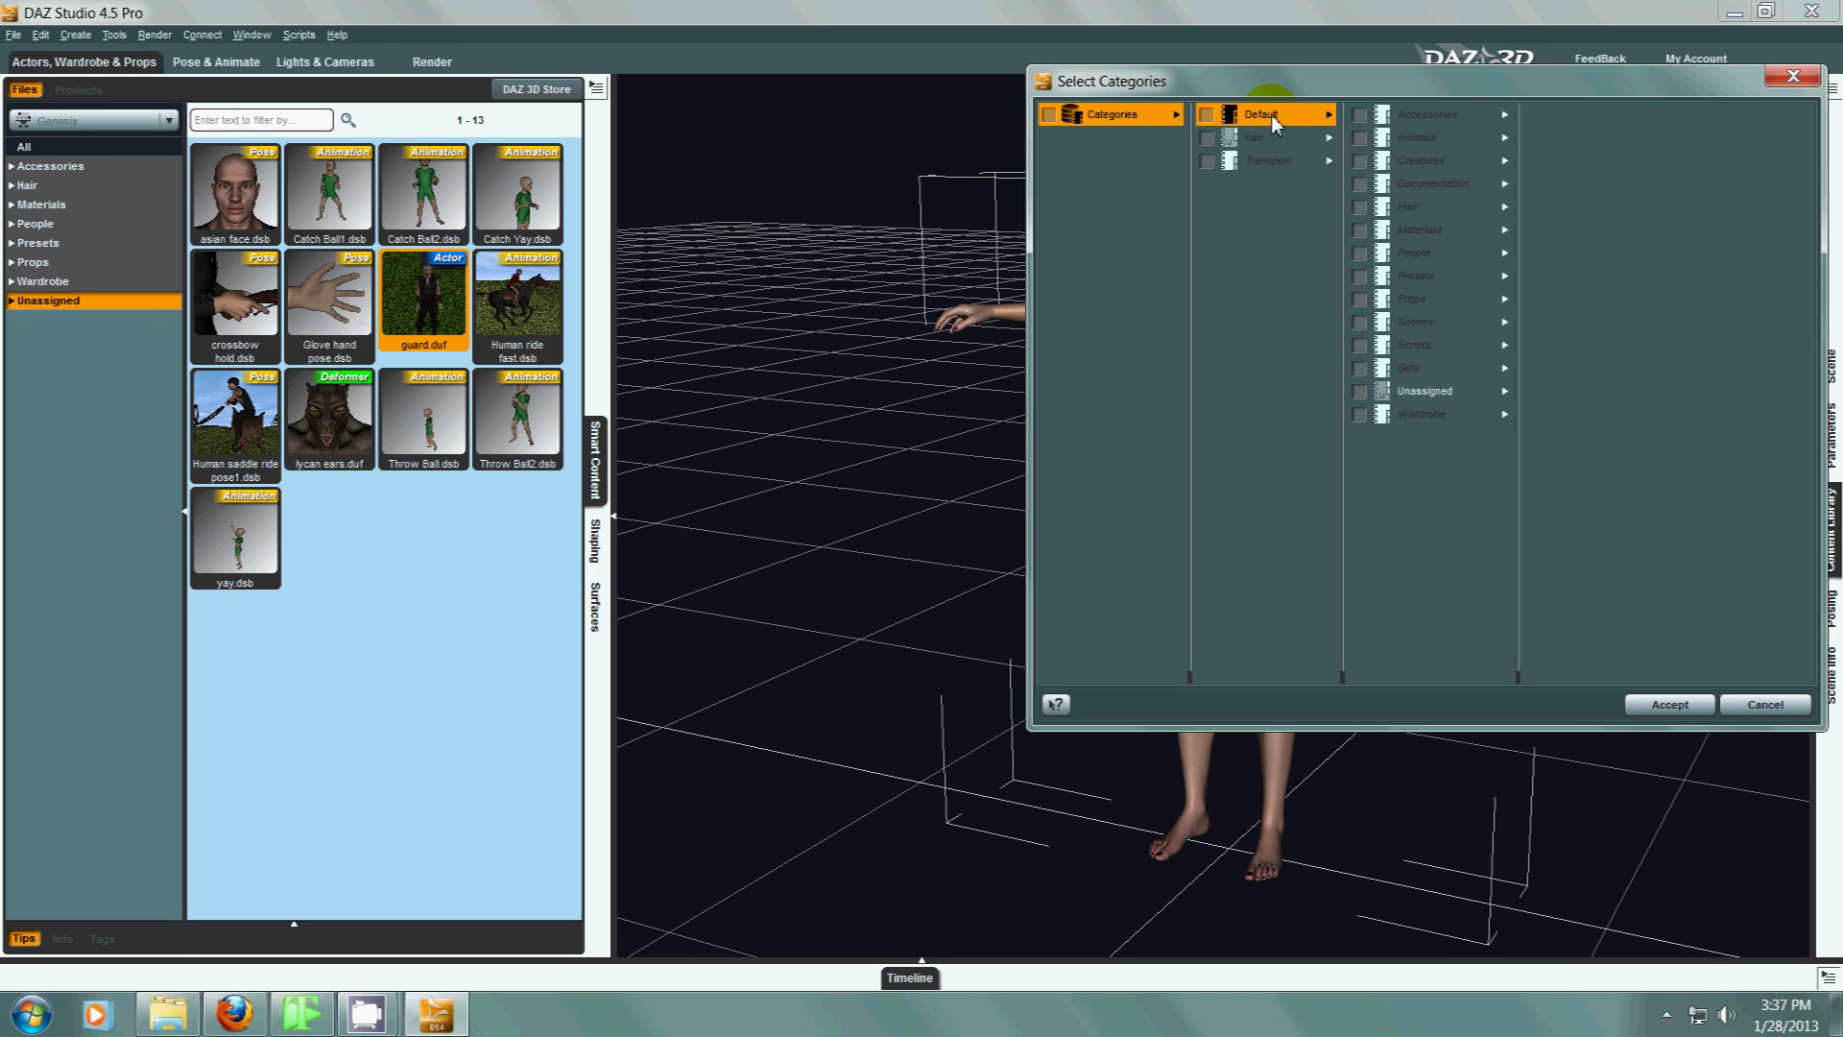
{"action": "left_click", "coordinate": [1427, 258]}
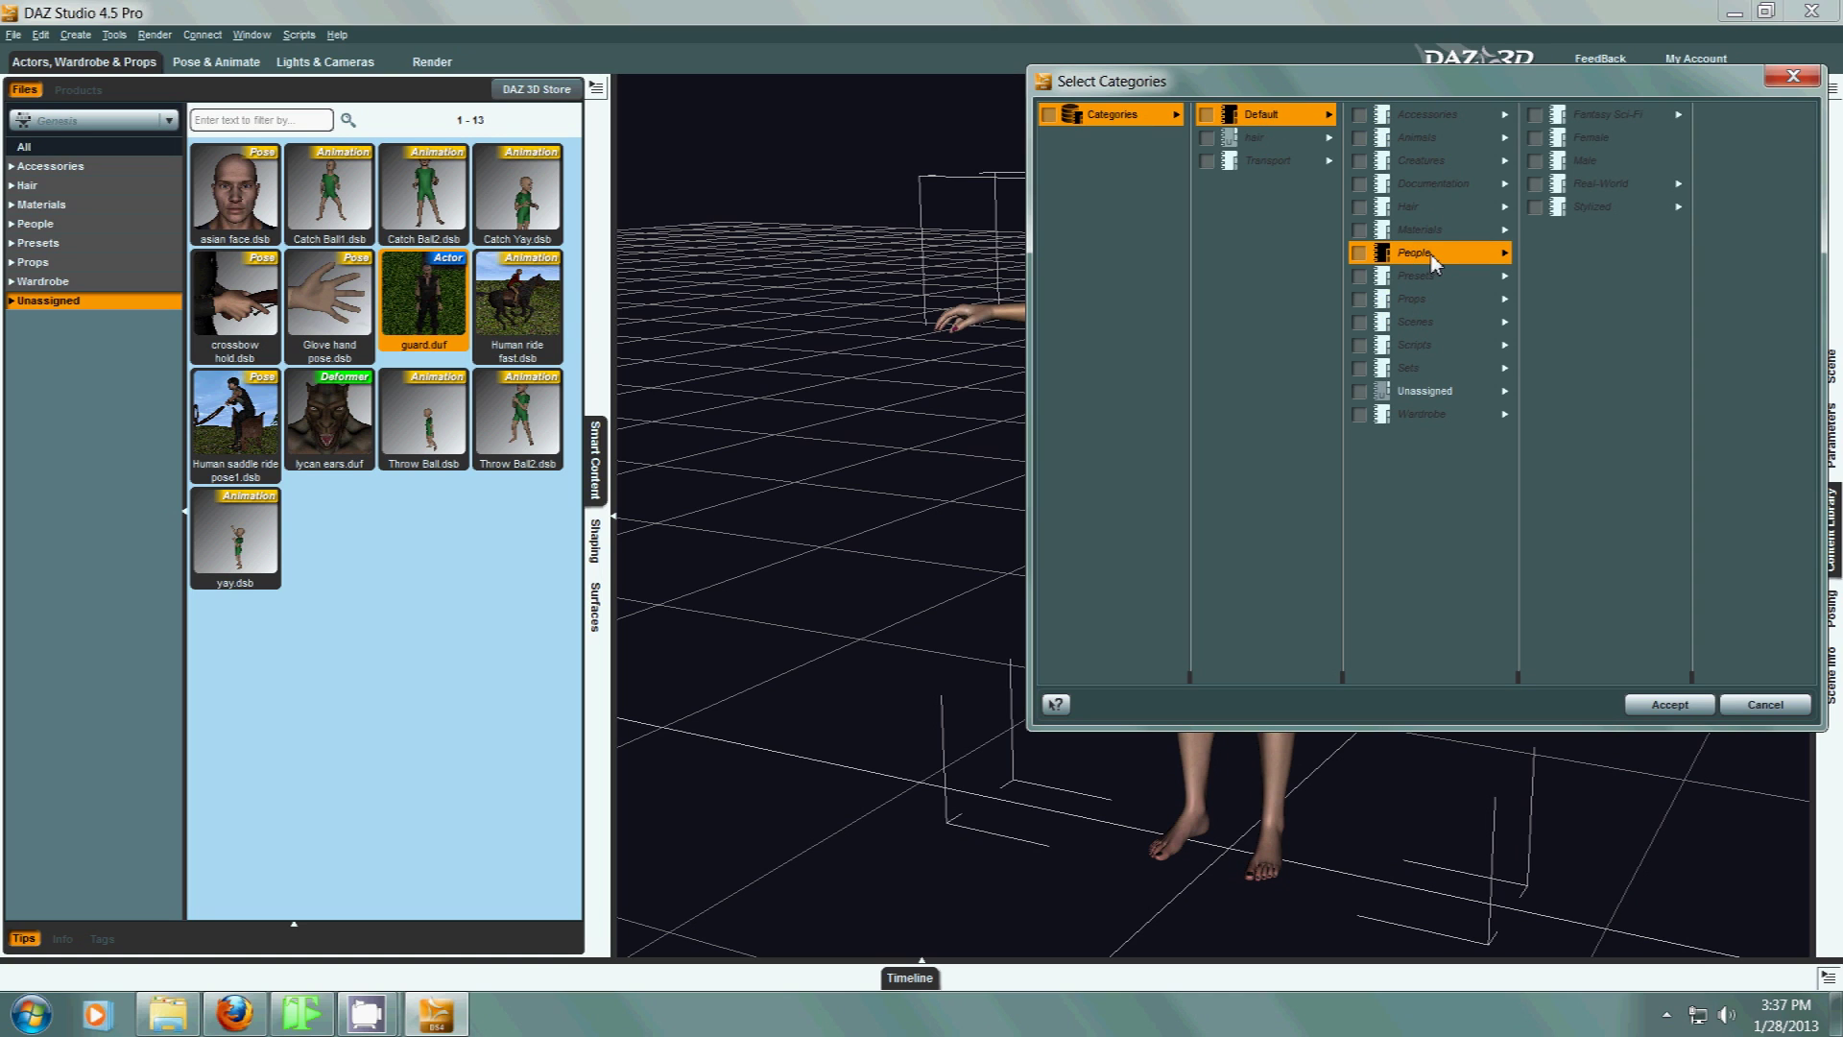
{"action": "left_click", "coordinate": [1583, 163]}
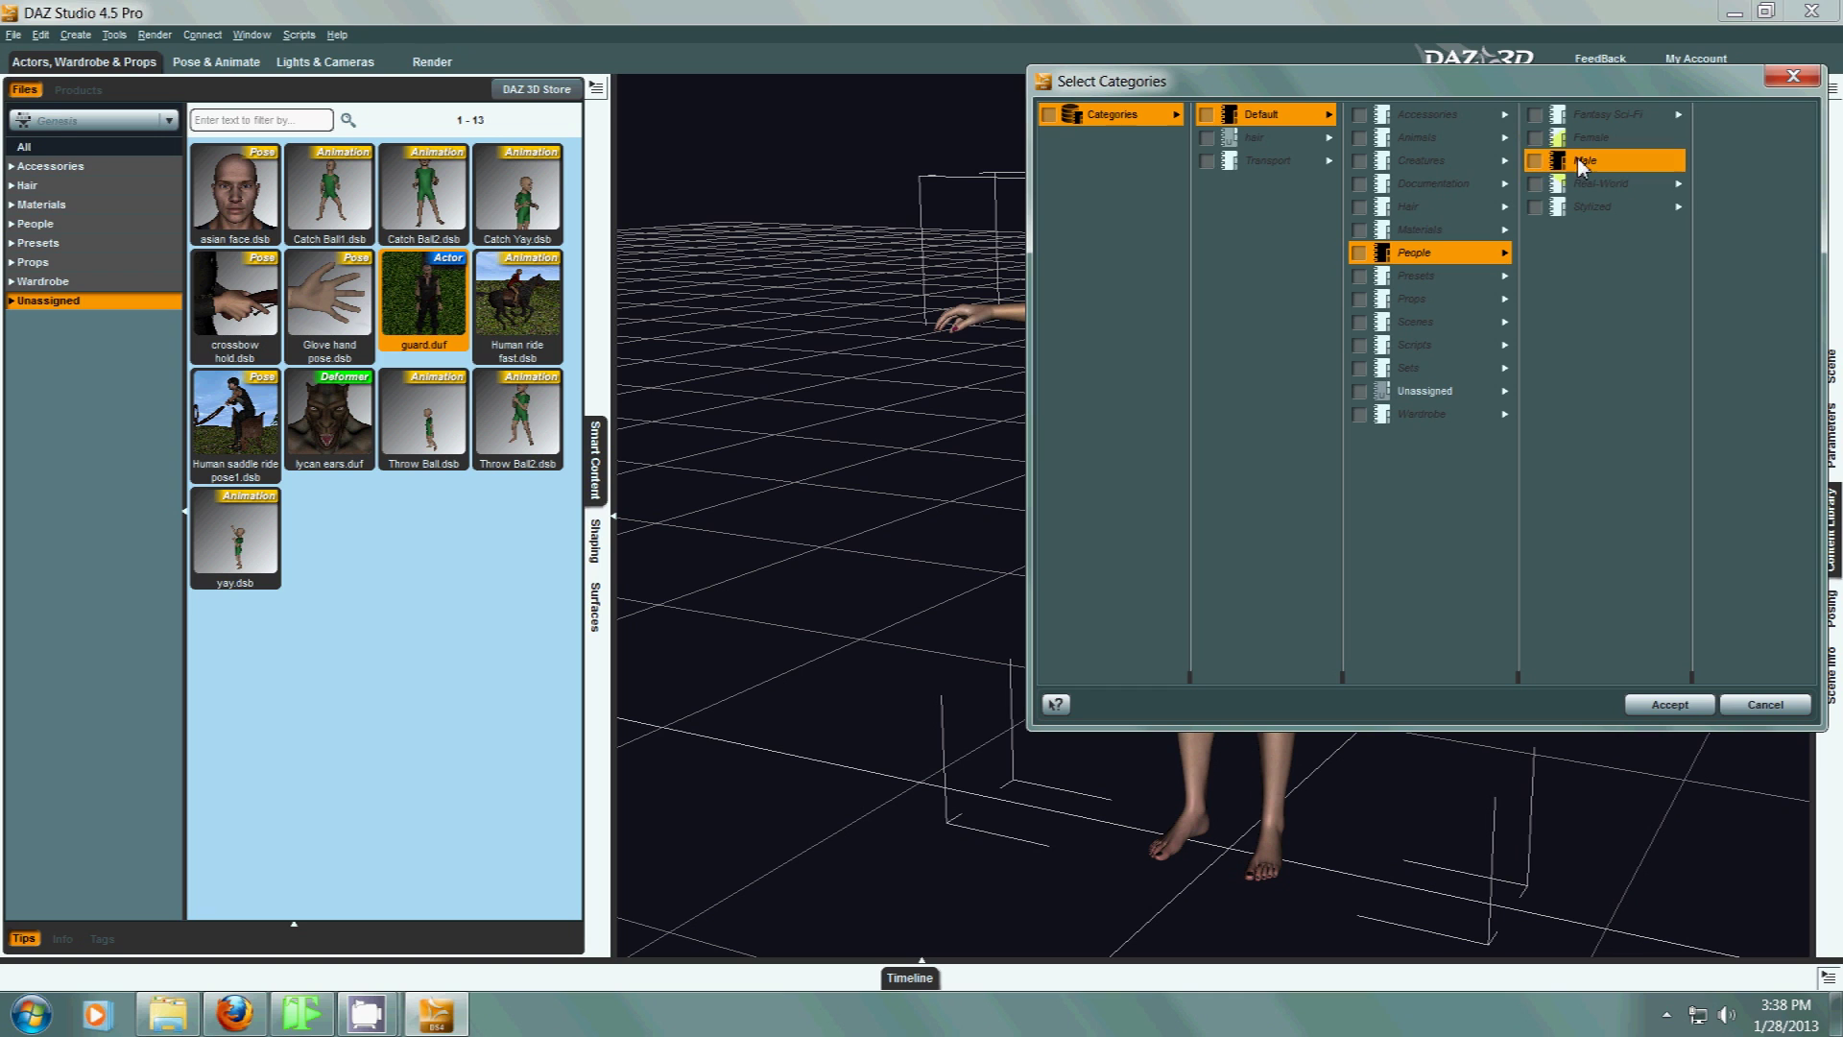
{"action": "left_click", "coordinate": [1535, 162]}
Accept the Male category, refresh People and locate guard.duf among the People files.
{"action": "left_click", "coordinate": [1670, 704]}
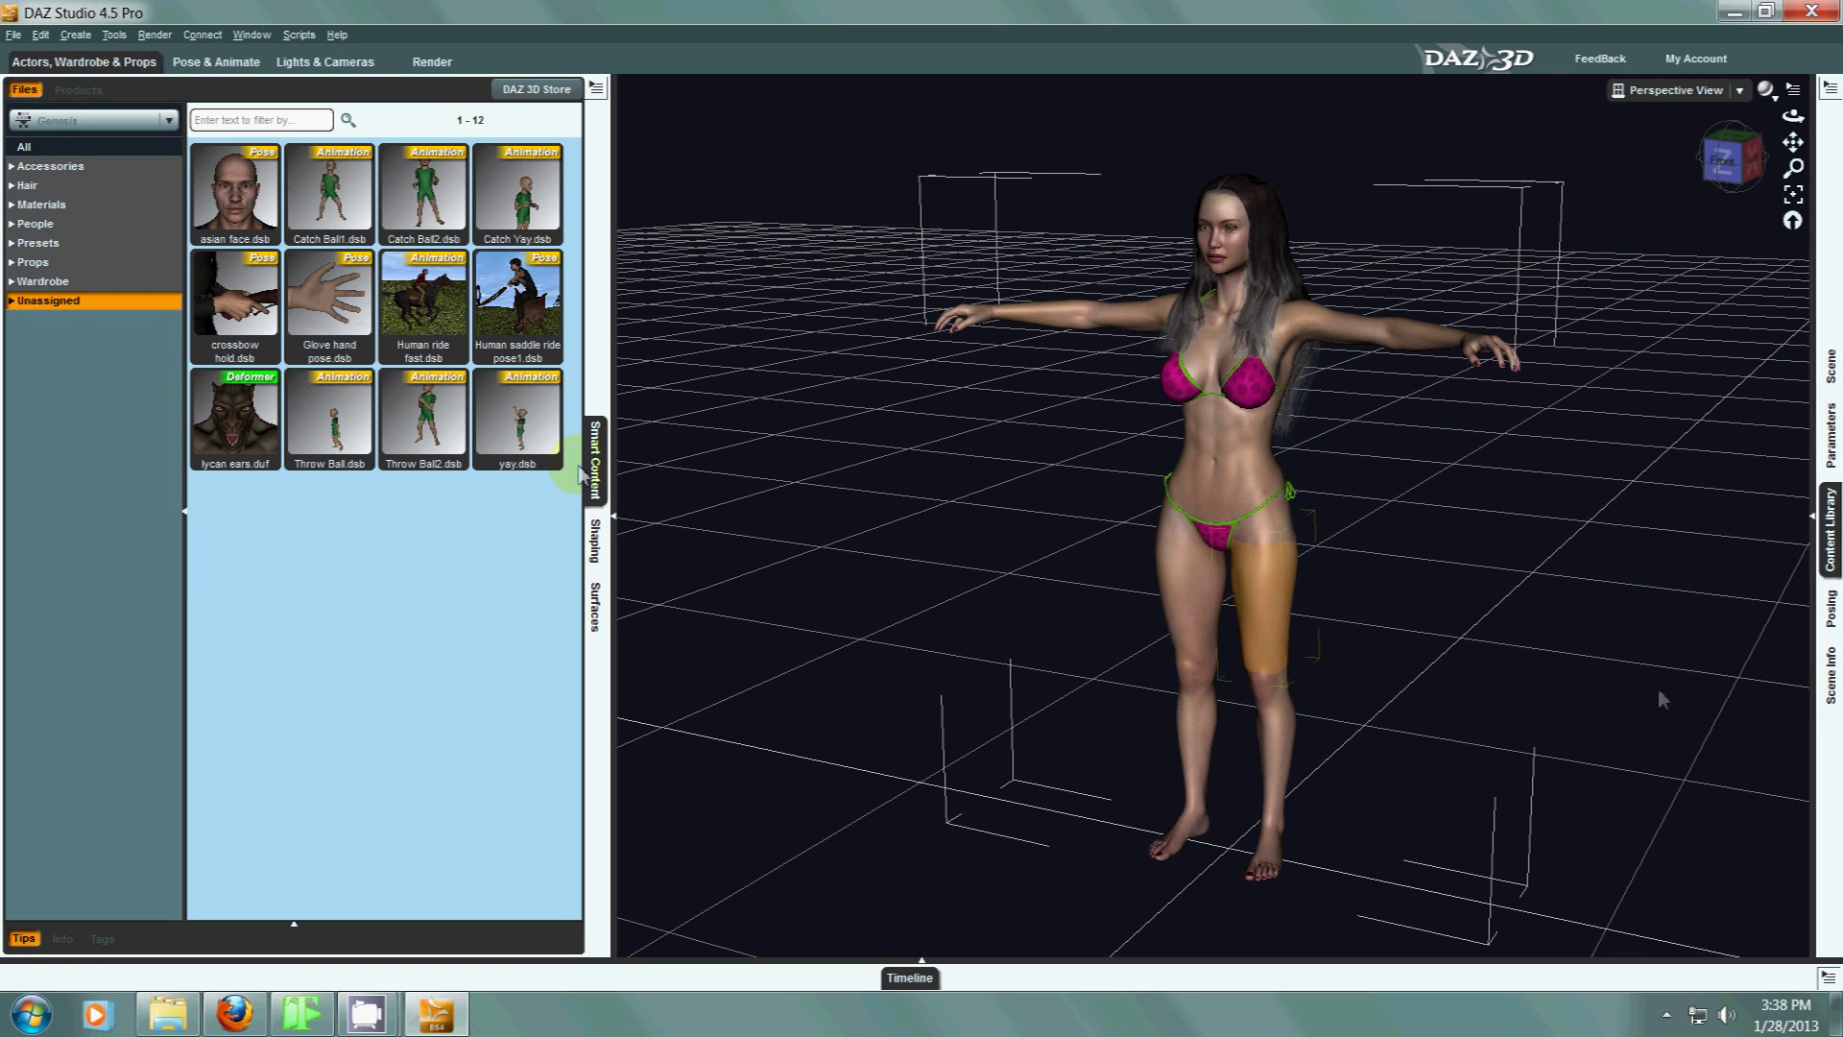
{"action": "left_click", "coordinate": [80, 225]}
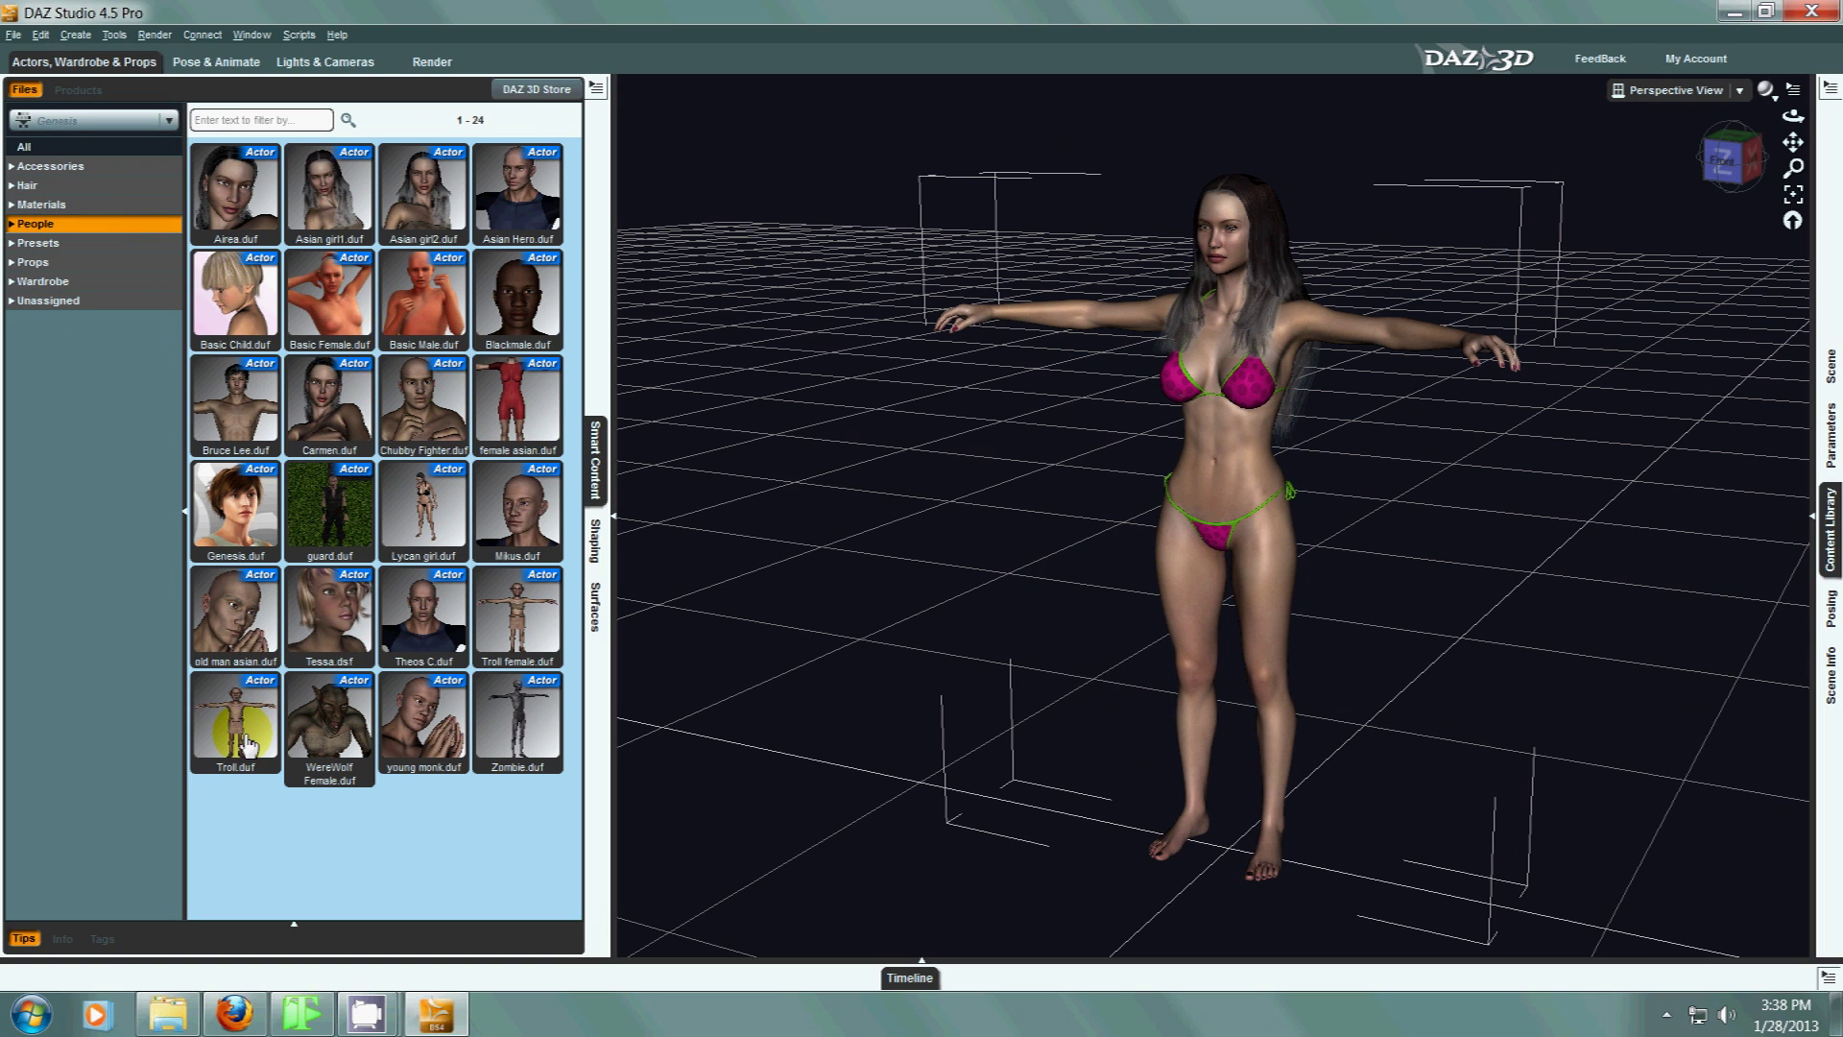
{"action": "left_click", "coordinate": [198, 573]}
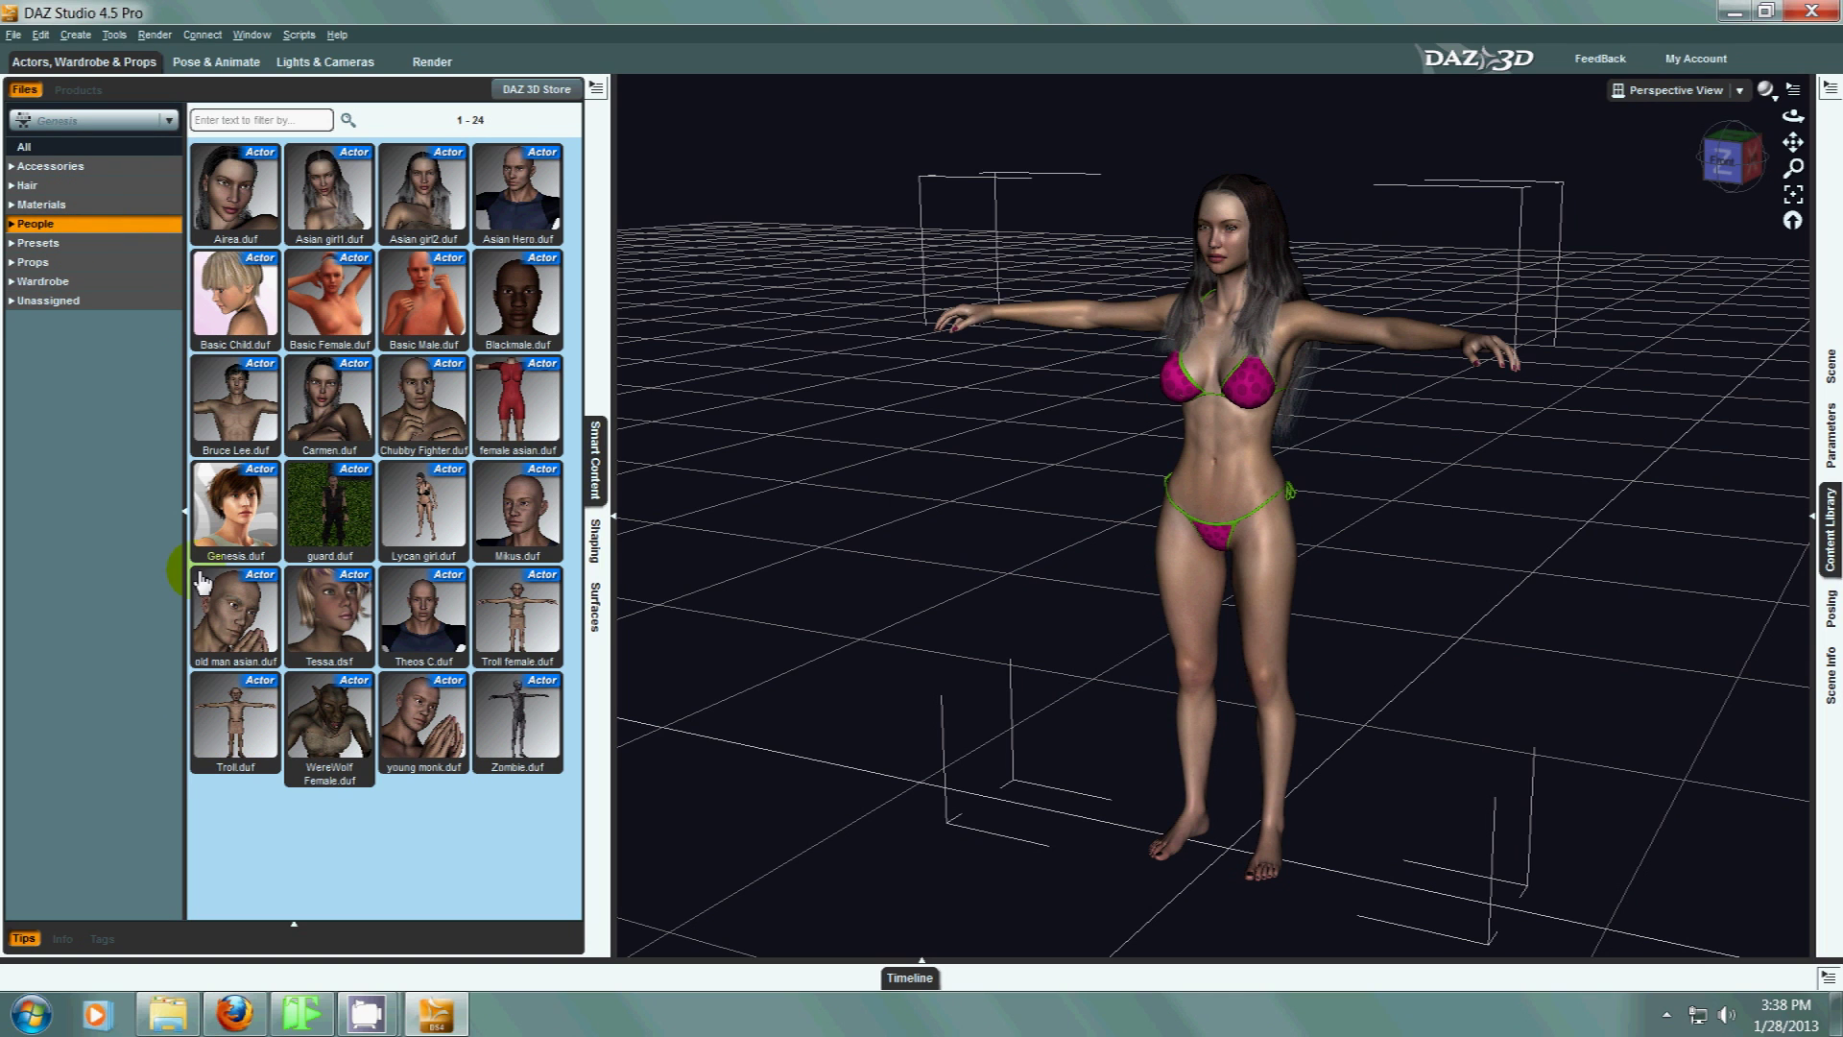
{"action": "right_click", "coordinate": [73, 228]}
{"action": "left_click", "coordinate": [86, 242]}
{"action": "left_click", "coordinate": [338, 501]}
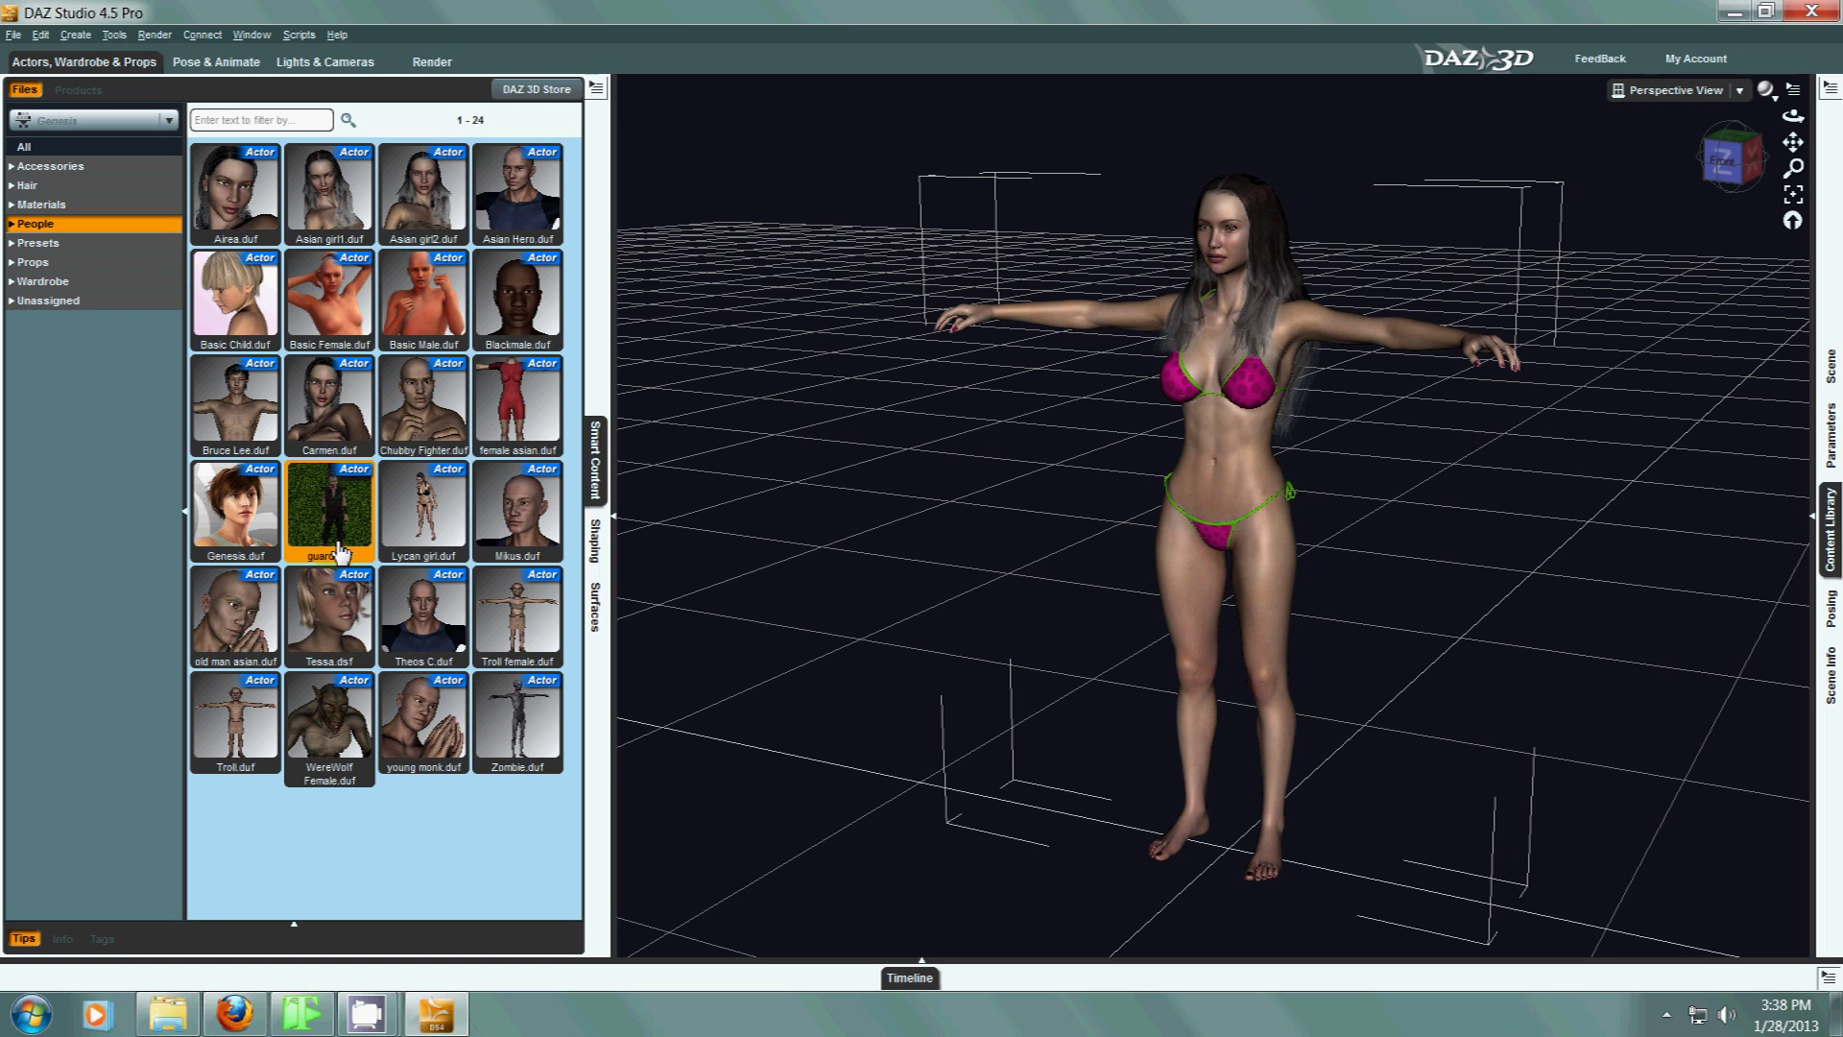
{"action": "left_click", "coordinate": [48, 282]}
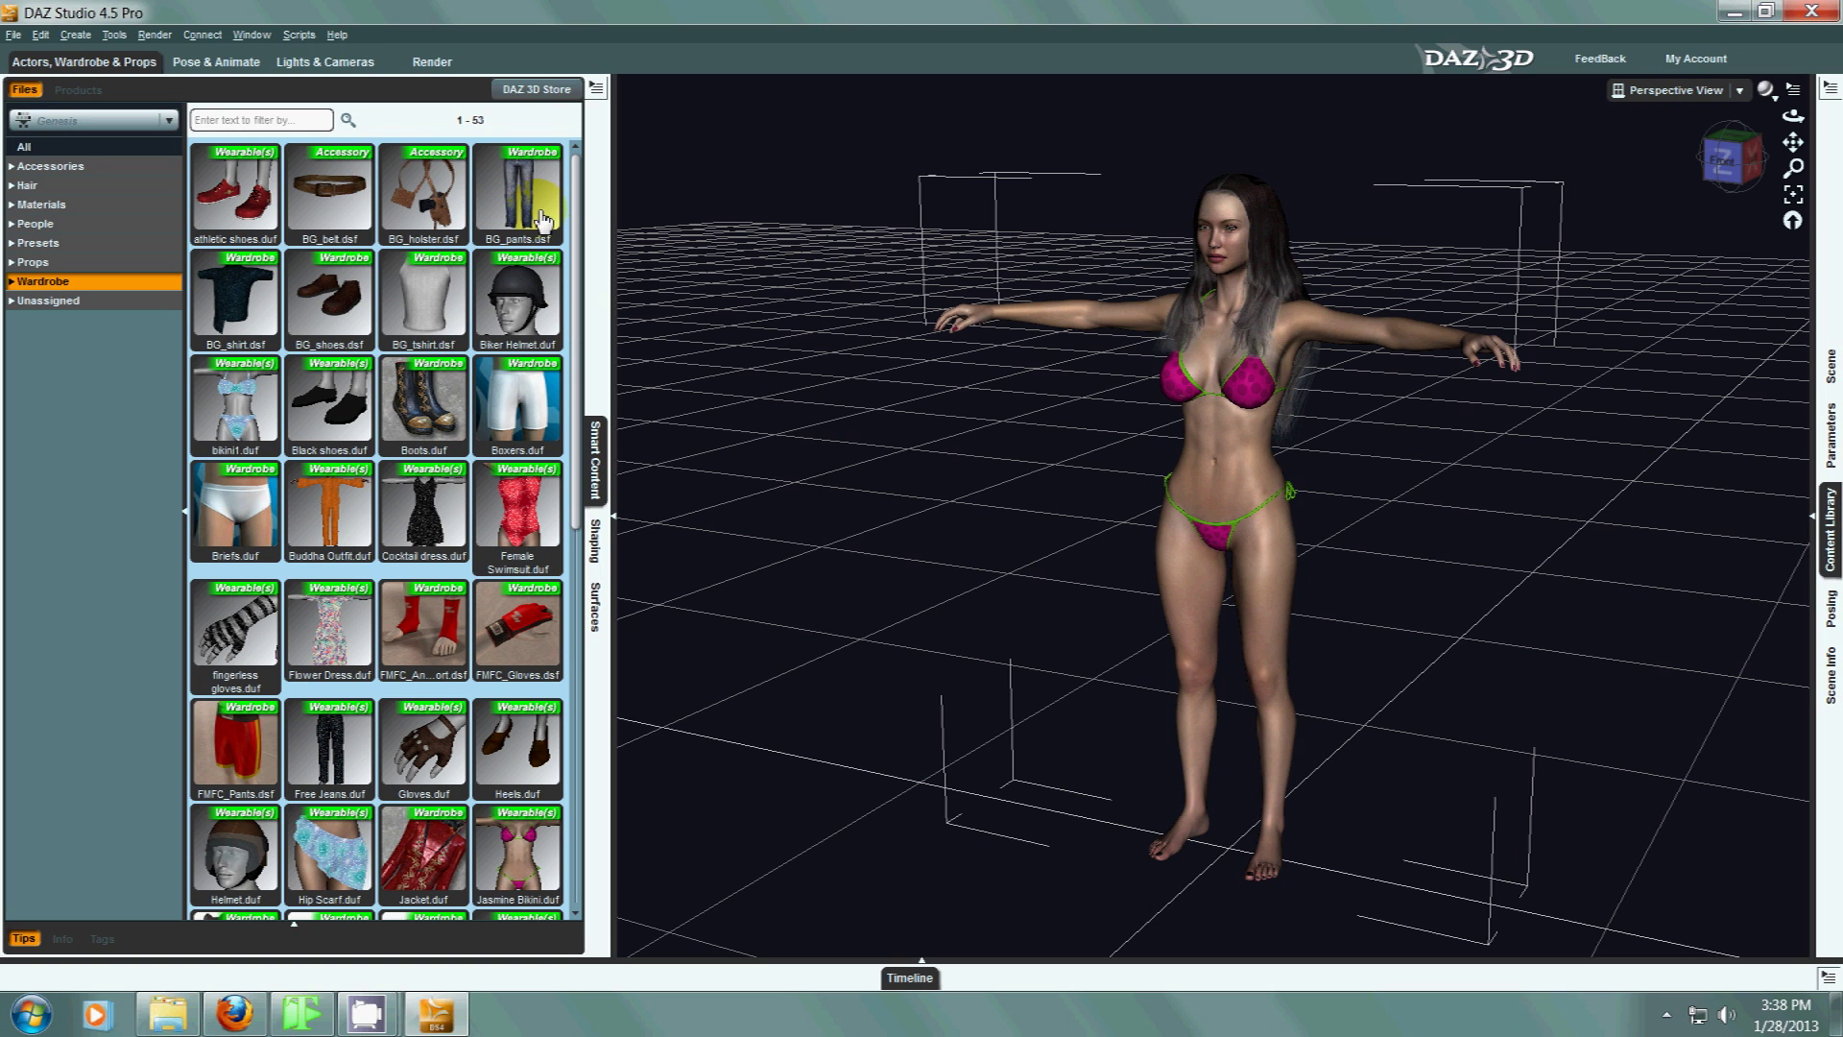
Filter Wardrobe down to Full-Body outfits and load Magus Outfit.duf onto Genesis.
{"action": "scroll", "coordinate": [427, 588], "scroll_direction": "down", "scroll_amount": 3}
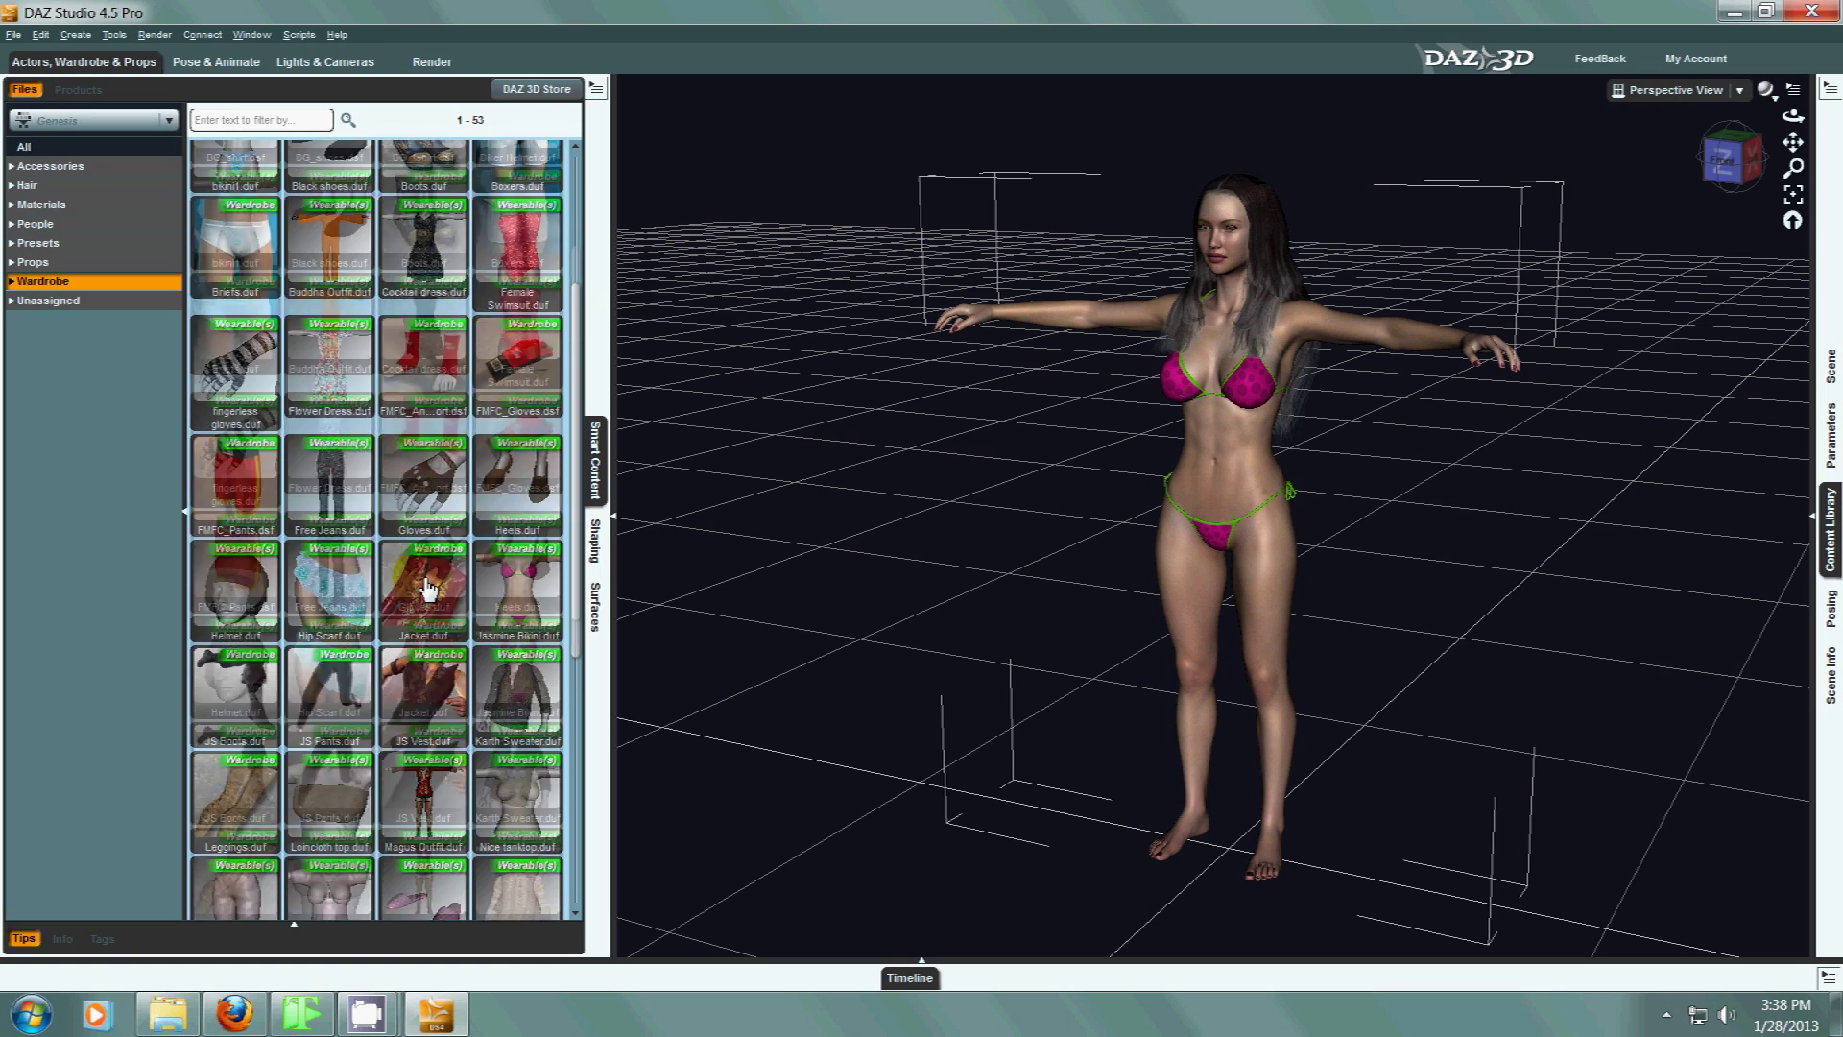
{"action": "scroll", "coordinate": [428, 587], "scroll_direction": "up", "scroll_amount": 3}
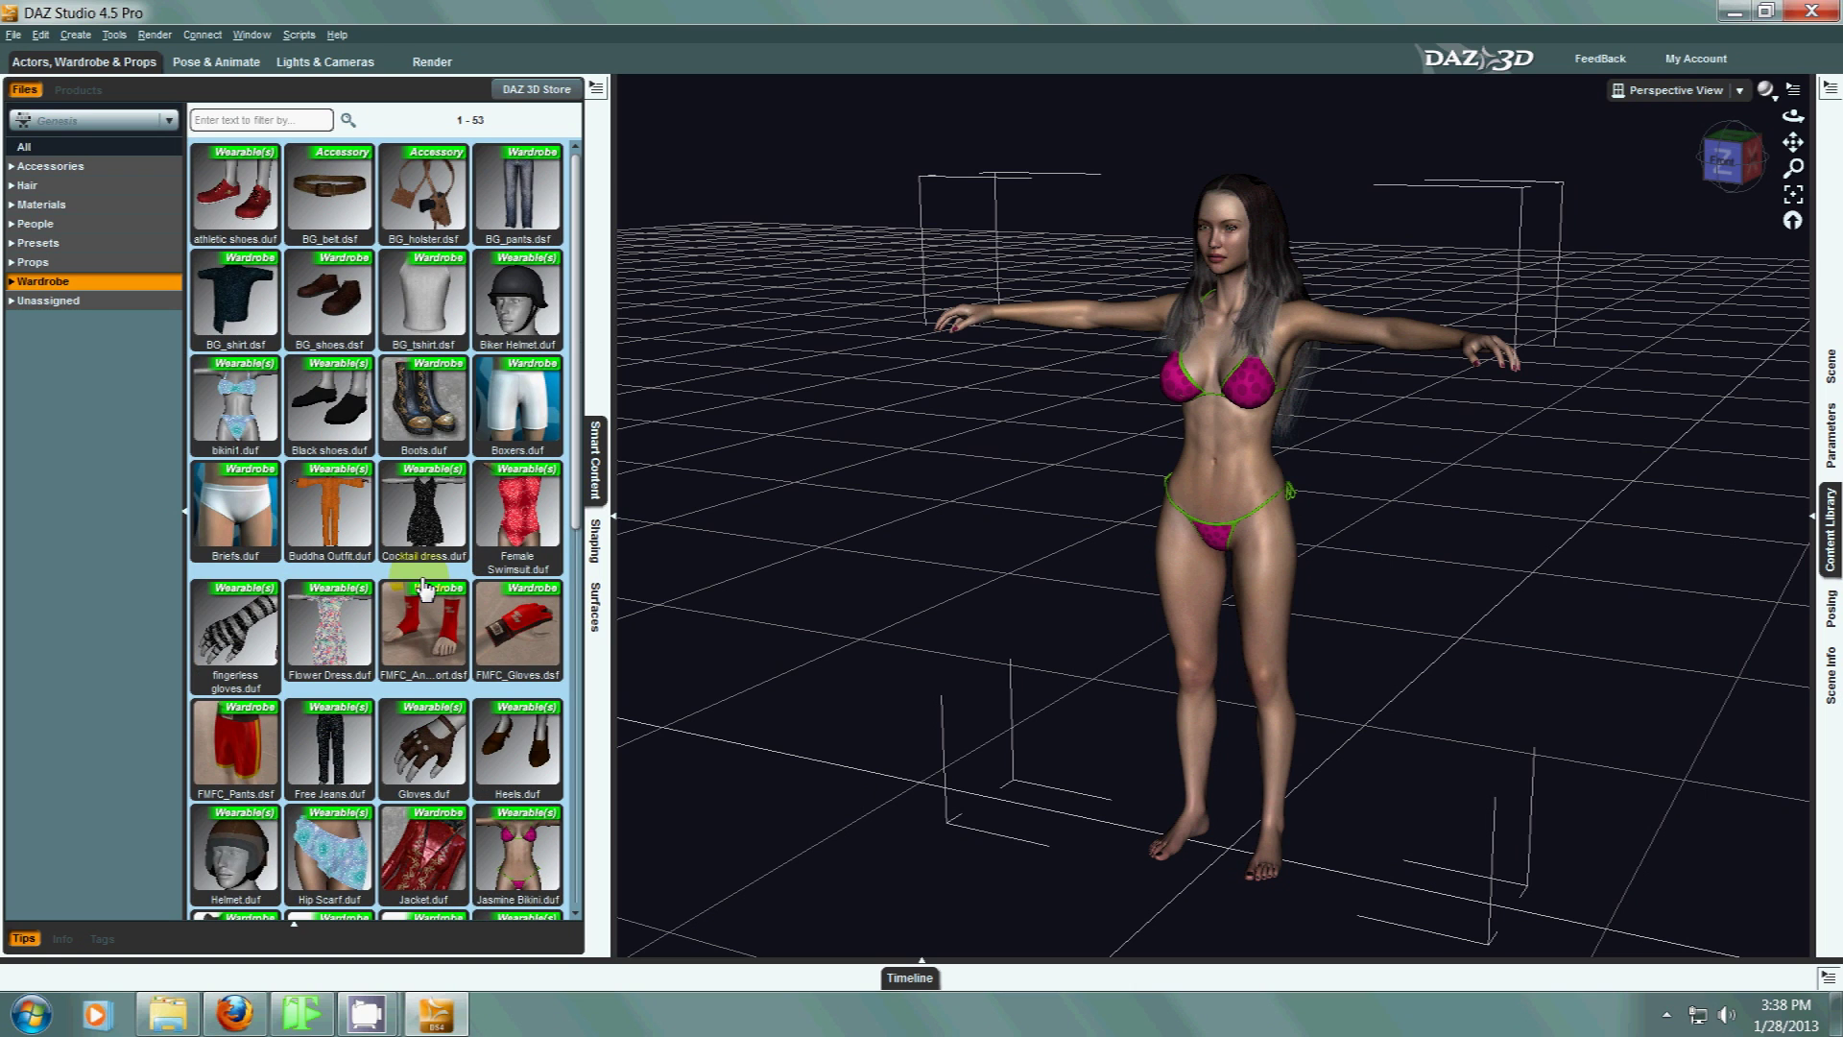
{"action": "scroll", "coordinate": [427, 588], "scroll_direction": "down", "scroll_amount": 2}
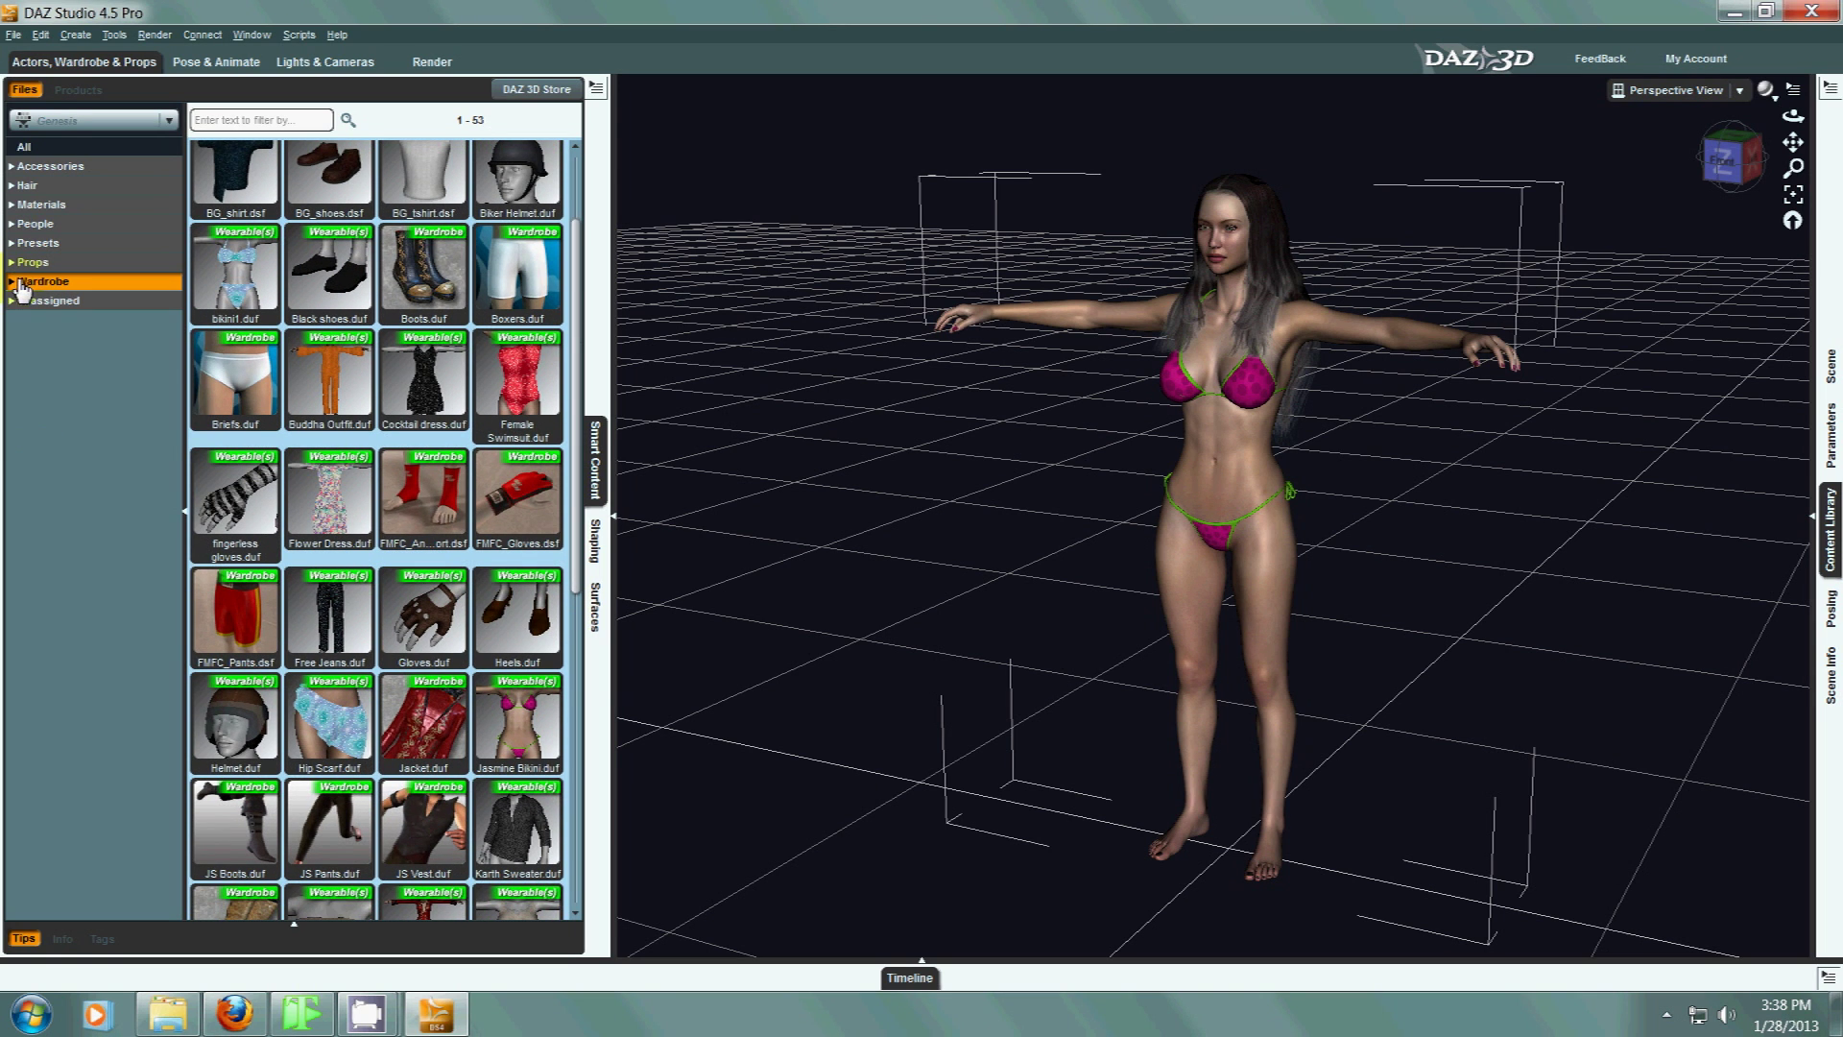
{"action": "left_click", "coordinate": [12, 284]}
{"action": "left_click", "coordinate": [44, 378]}
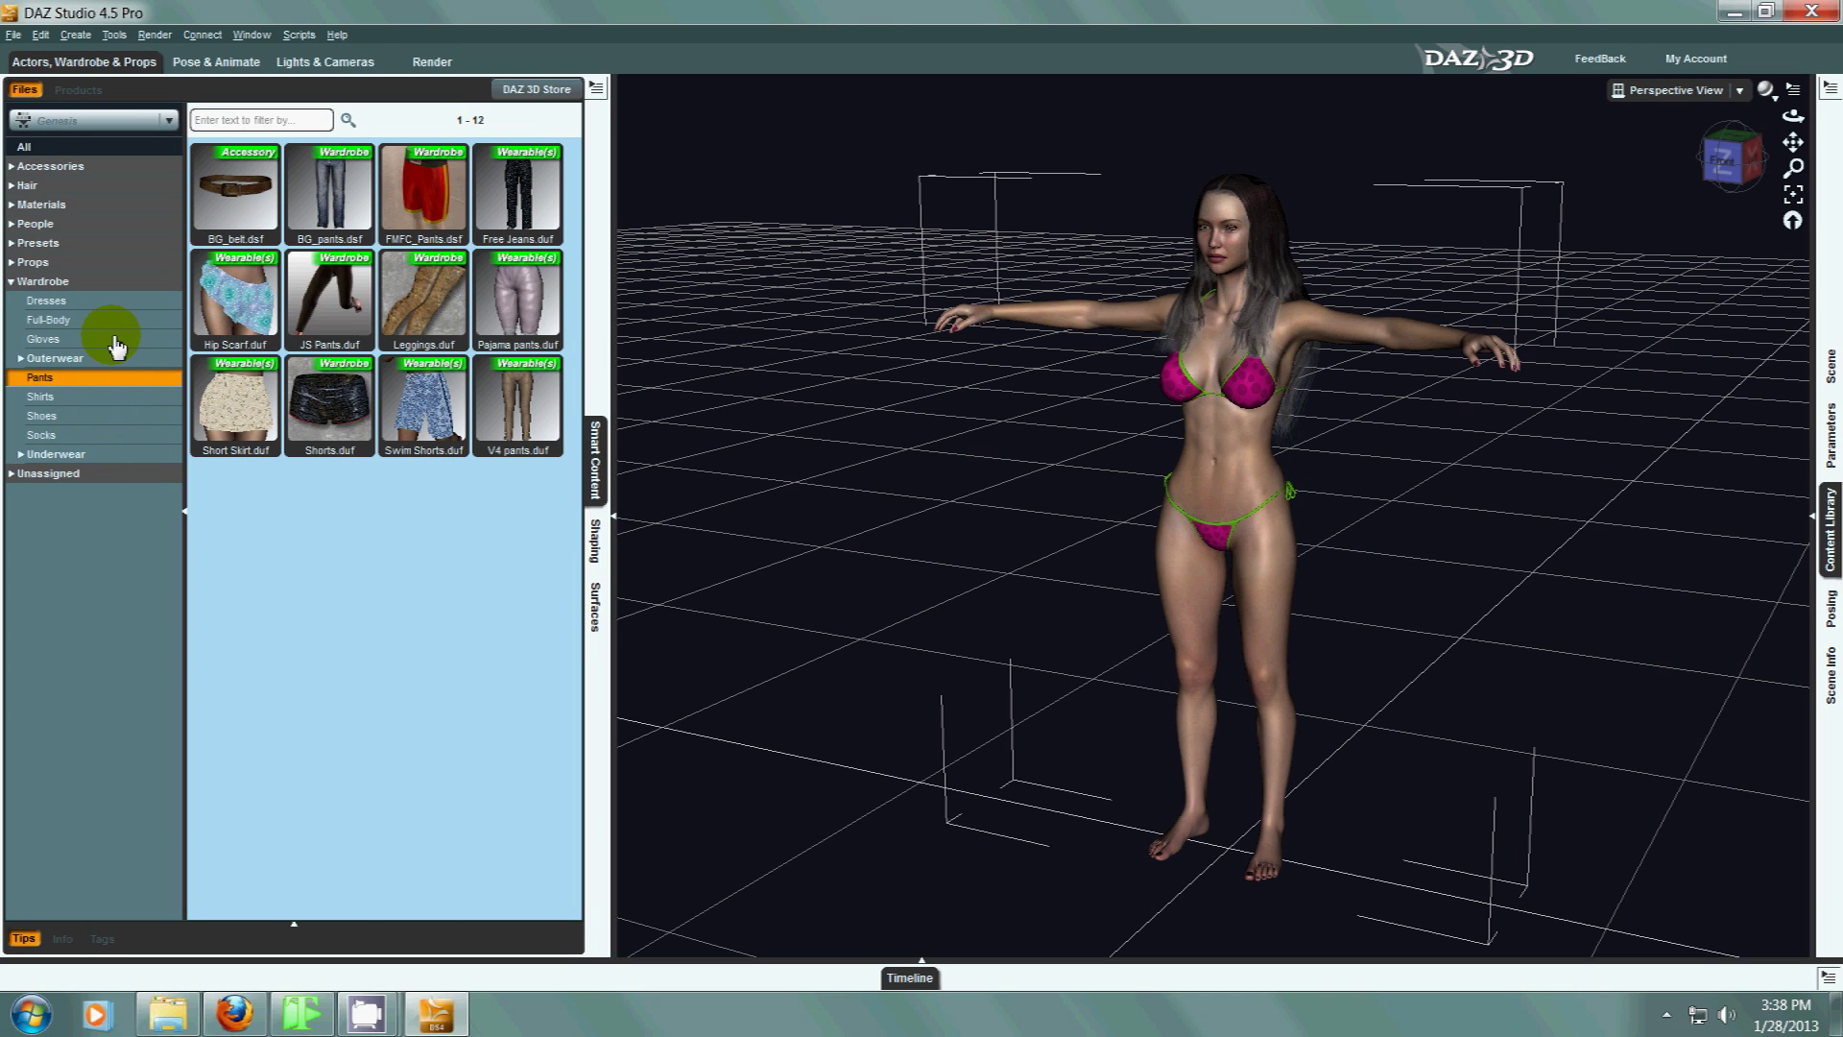
{"action": "left_click", "coordinate": [91, 320]}
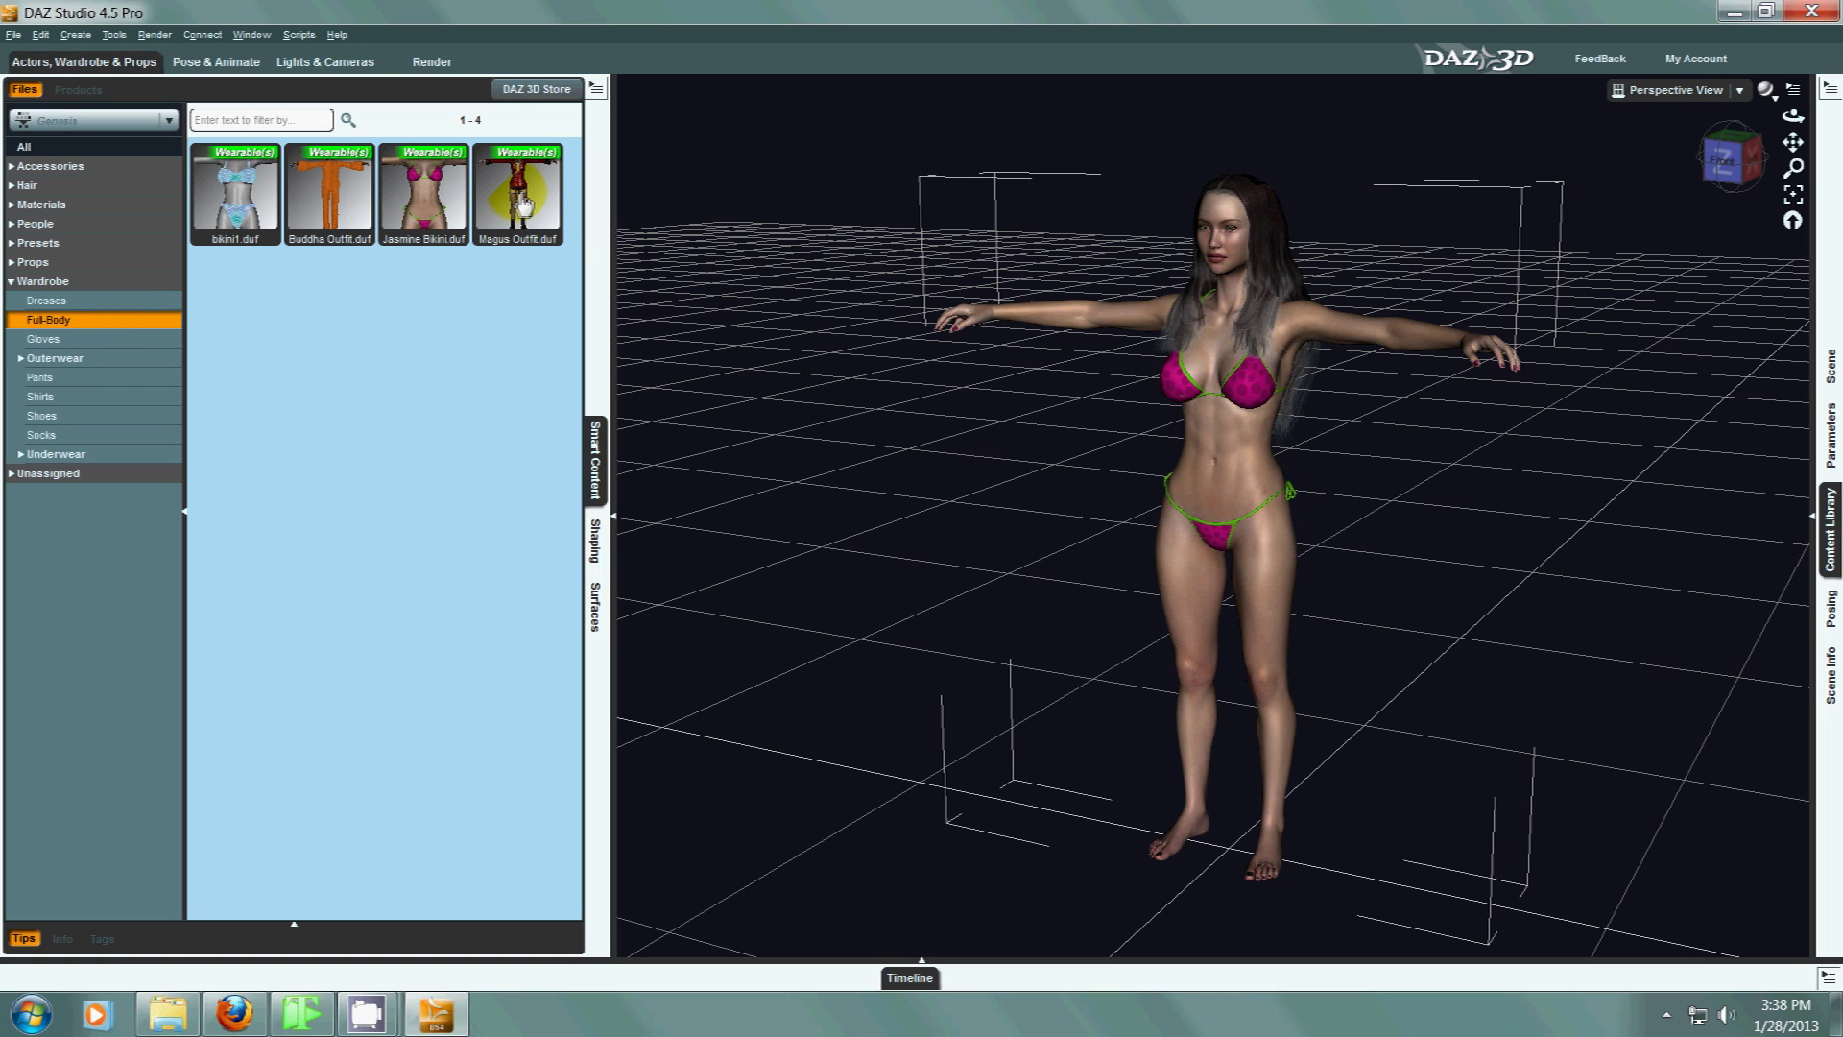
{"action": "double_click", "coordinate": [523, 201]}
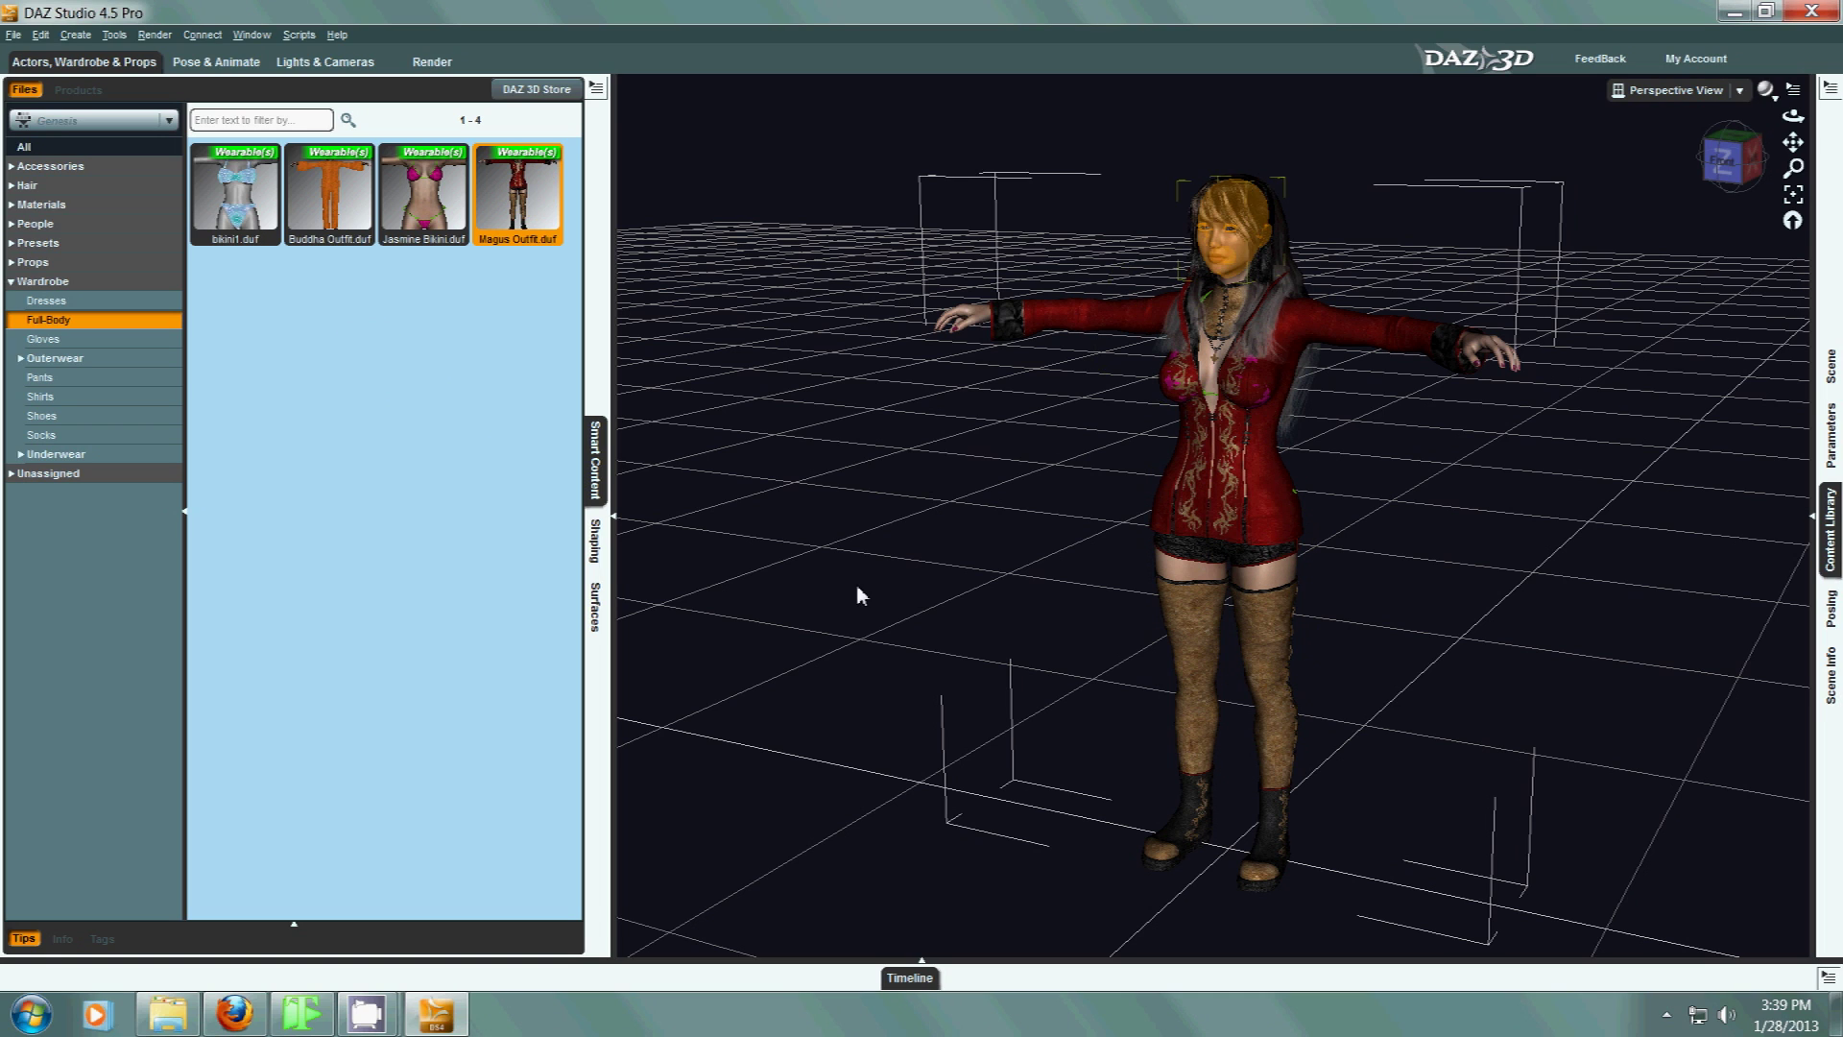
Open the scene item list to check the loaded Magus outfit pieces on Genesis.
{"action": "left_click", "coordinate": [1831, 367]}
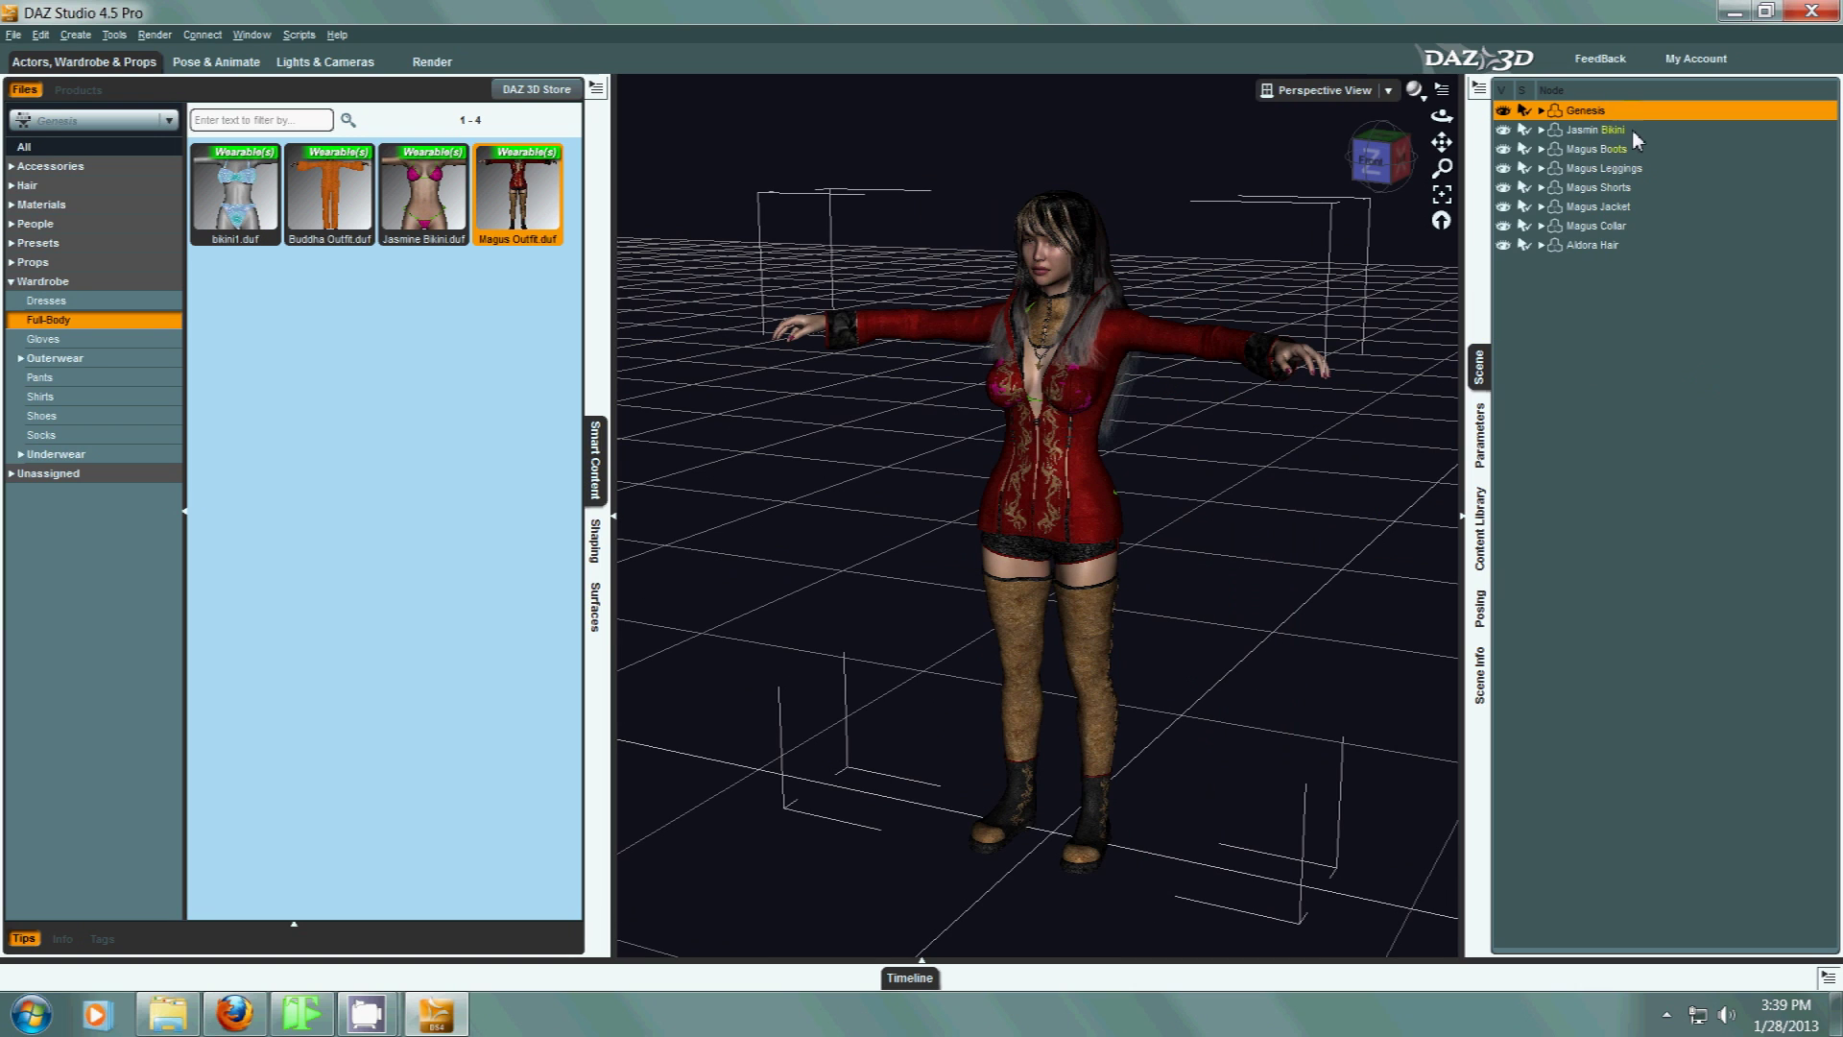
Remove the Jasmin Bikini and the Aldora Hair from the scene.
{"action": "right_click", "coordinate": [1595, 129]}
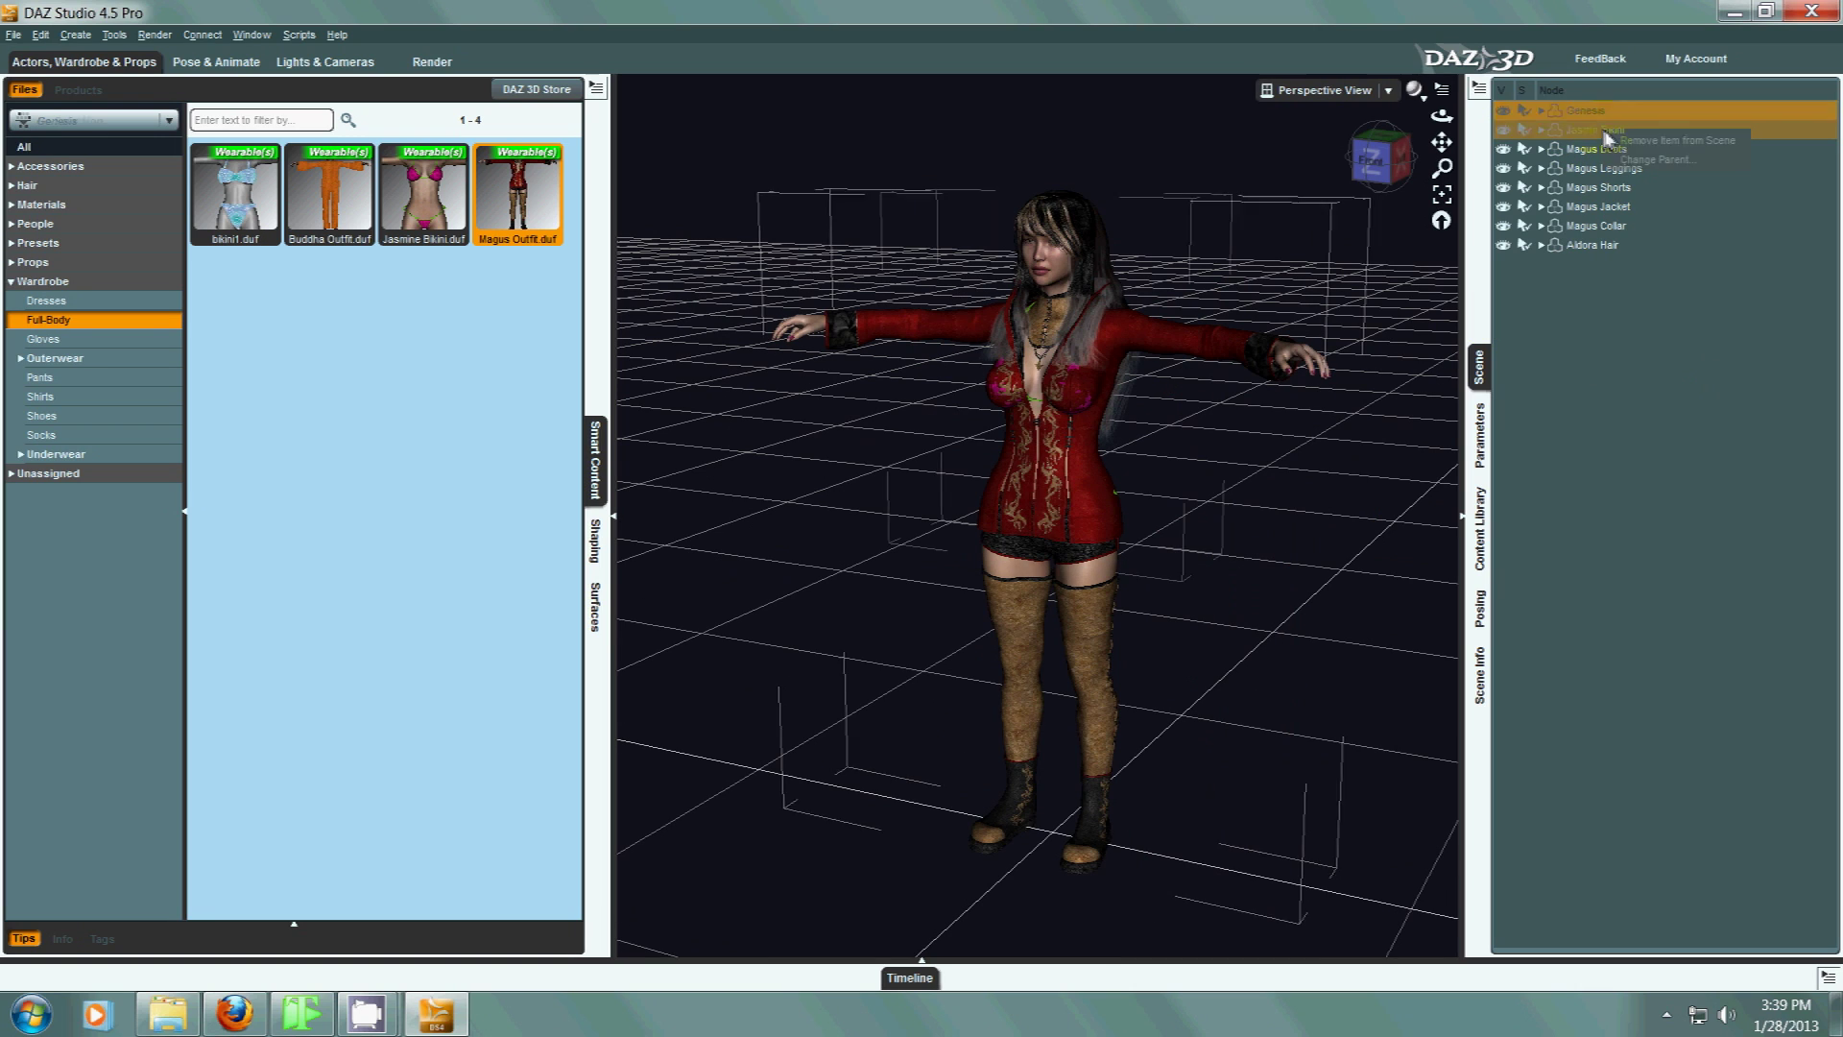
{"action": "left_click", "coordinate": [1646, 139]}
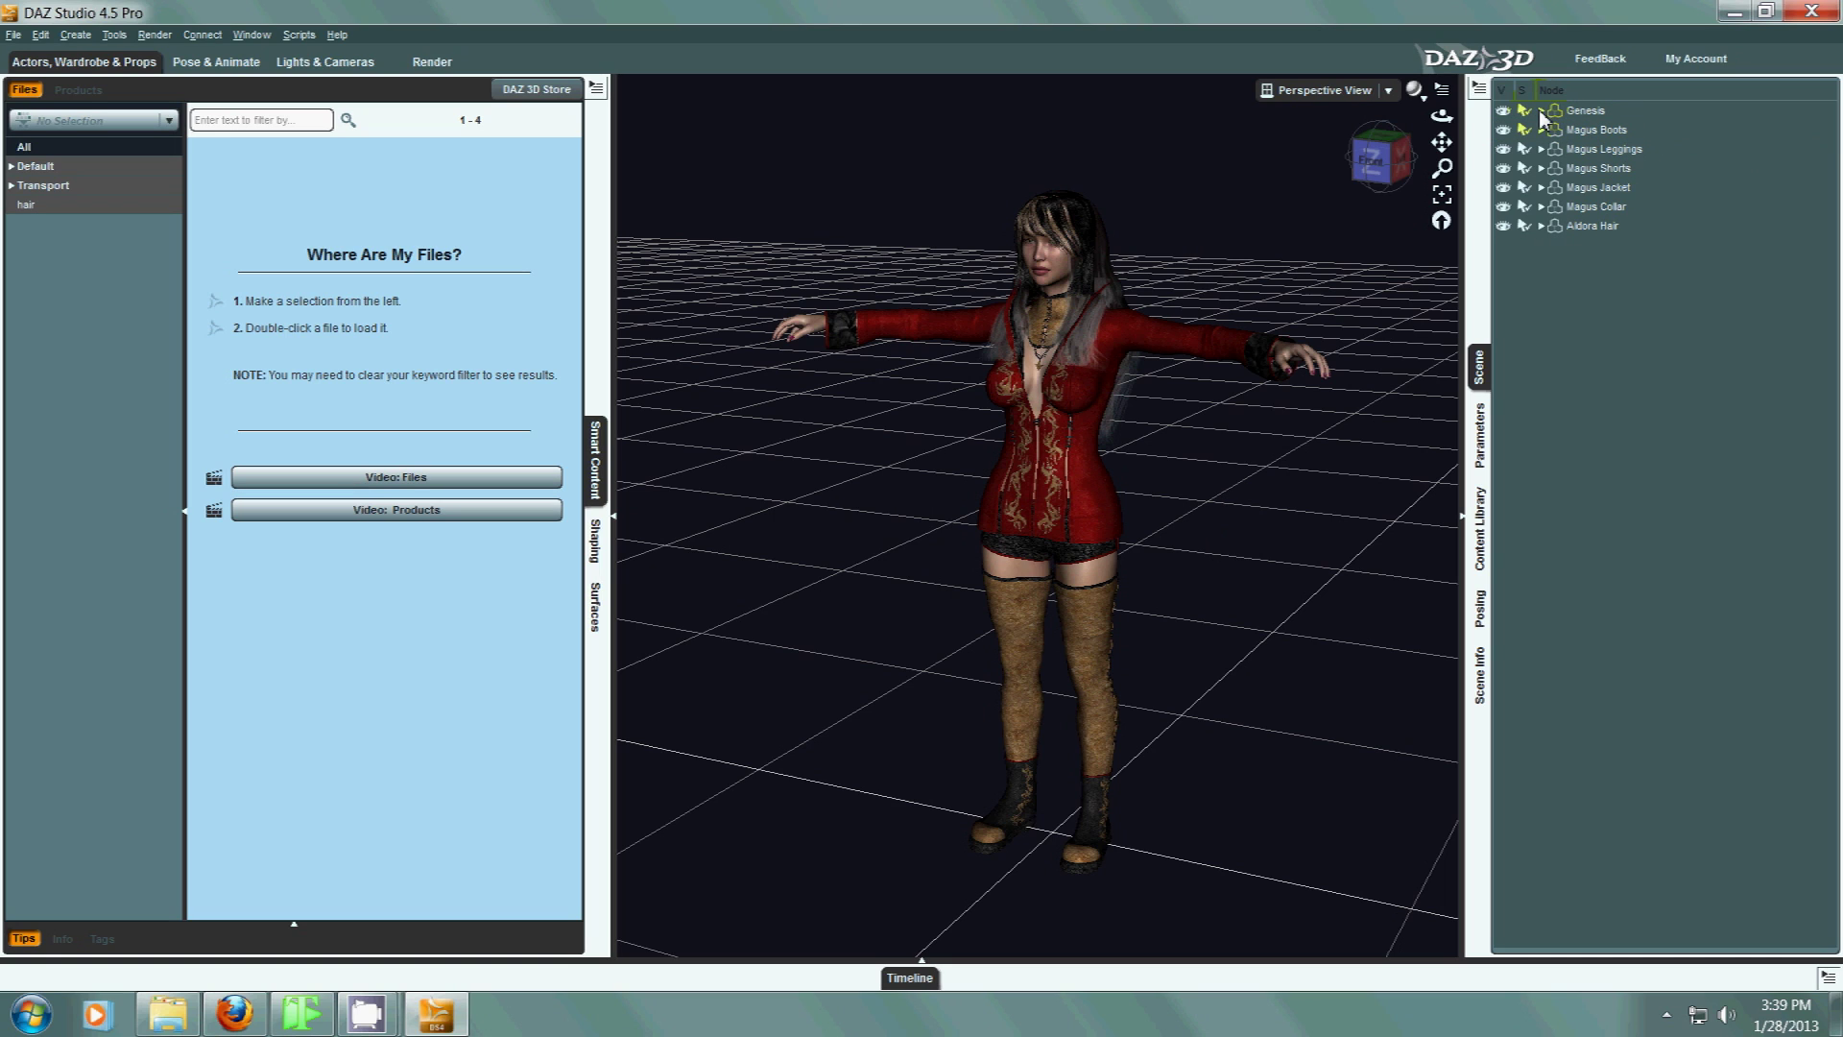
{"action": "right_click", "coordinate": [1591, 226]}
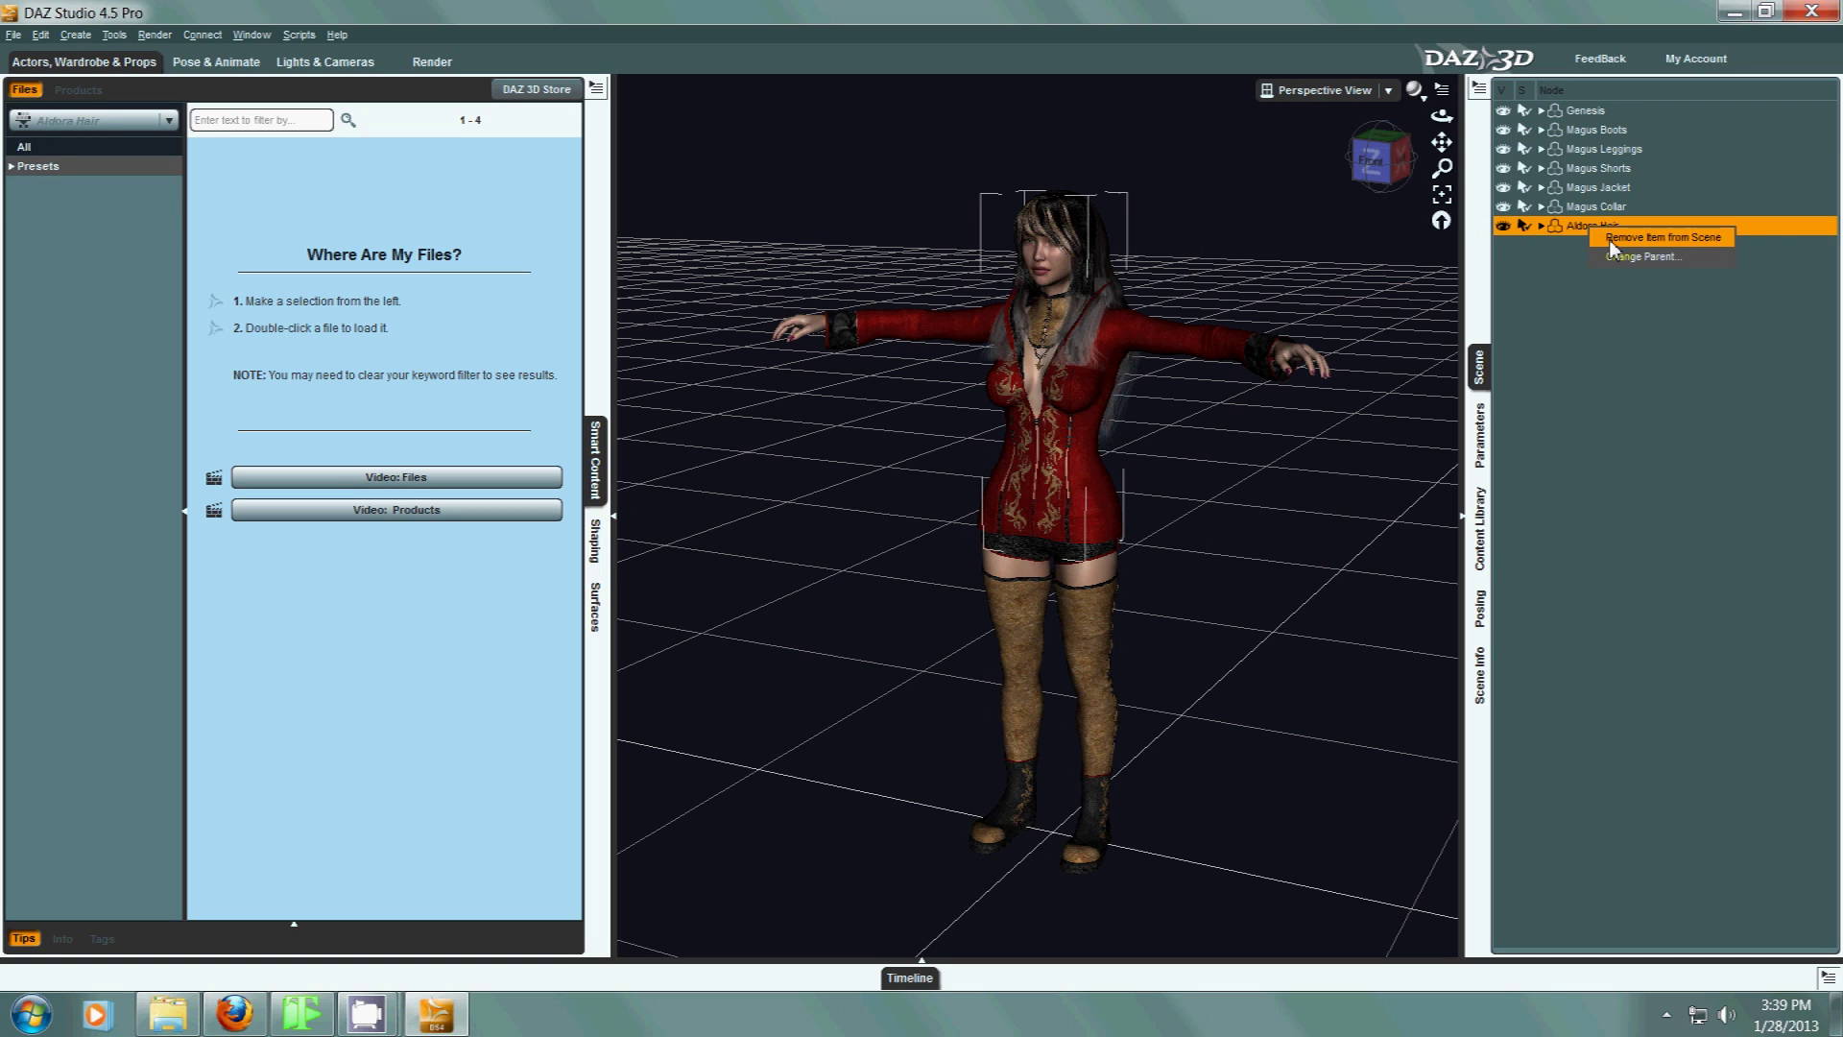
{"action": "left_click", "coordinate": [1622, 238]}
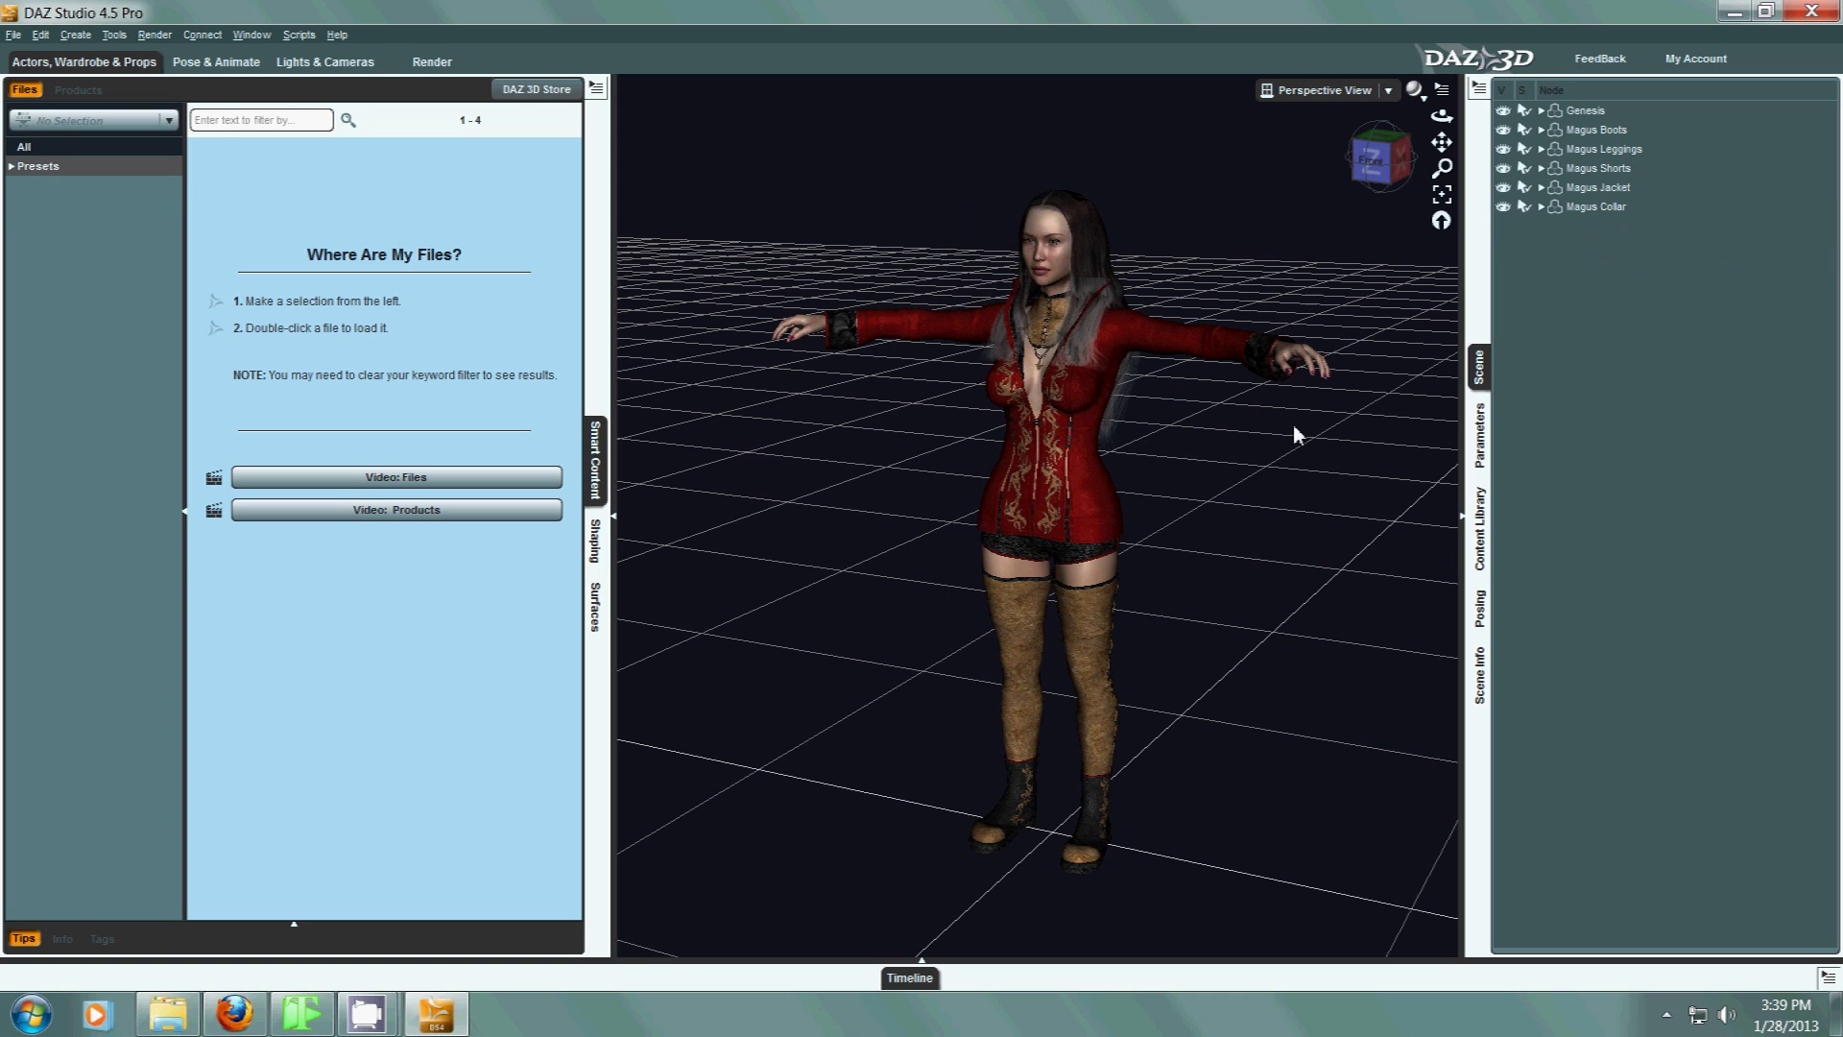
Face the figure from the front and select Genesis in the viewport.
{"action": "left_click", "coordinate": [1367, 182]}
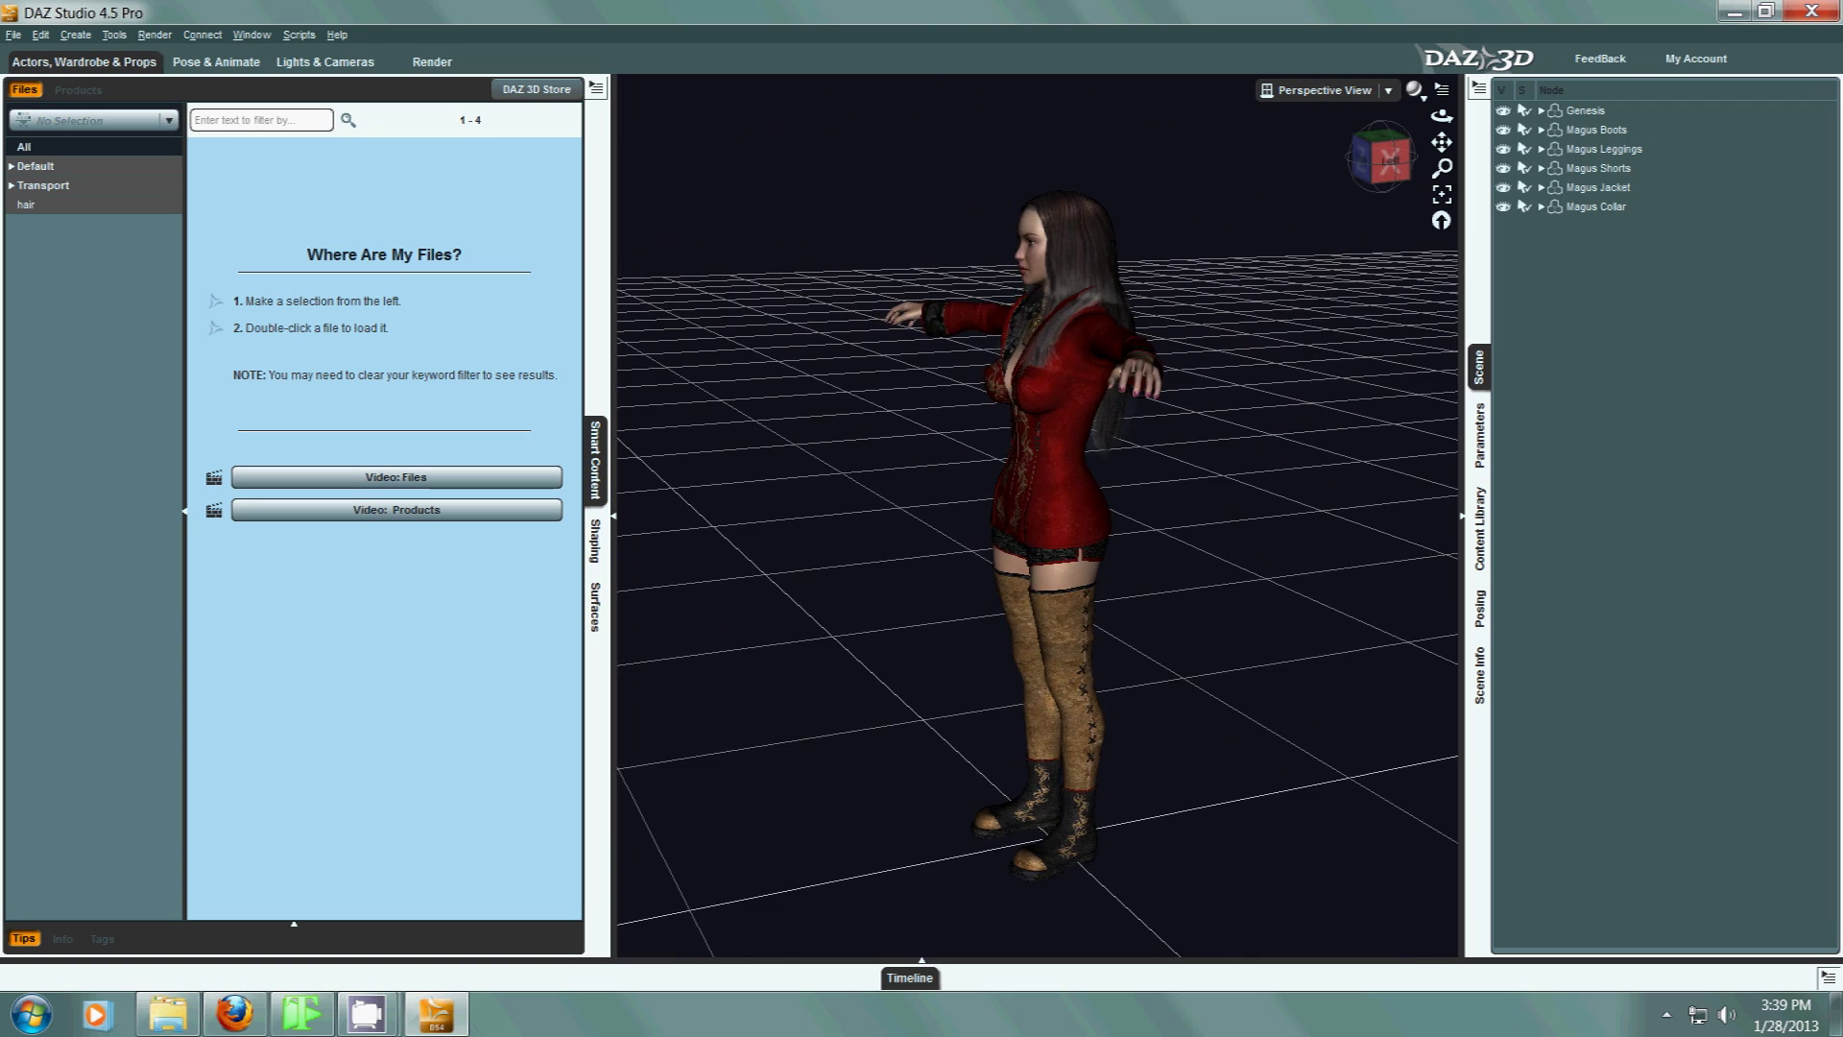
{"action": "left_click", "coordinate": [1379, 166]}
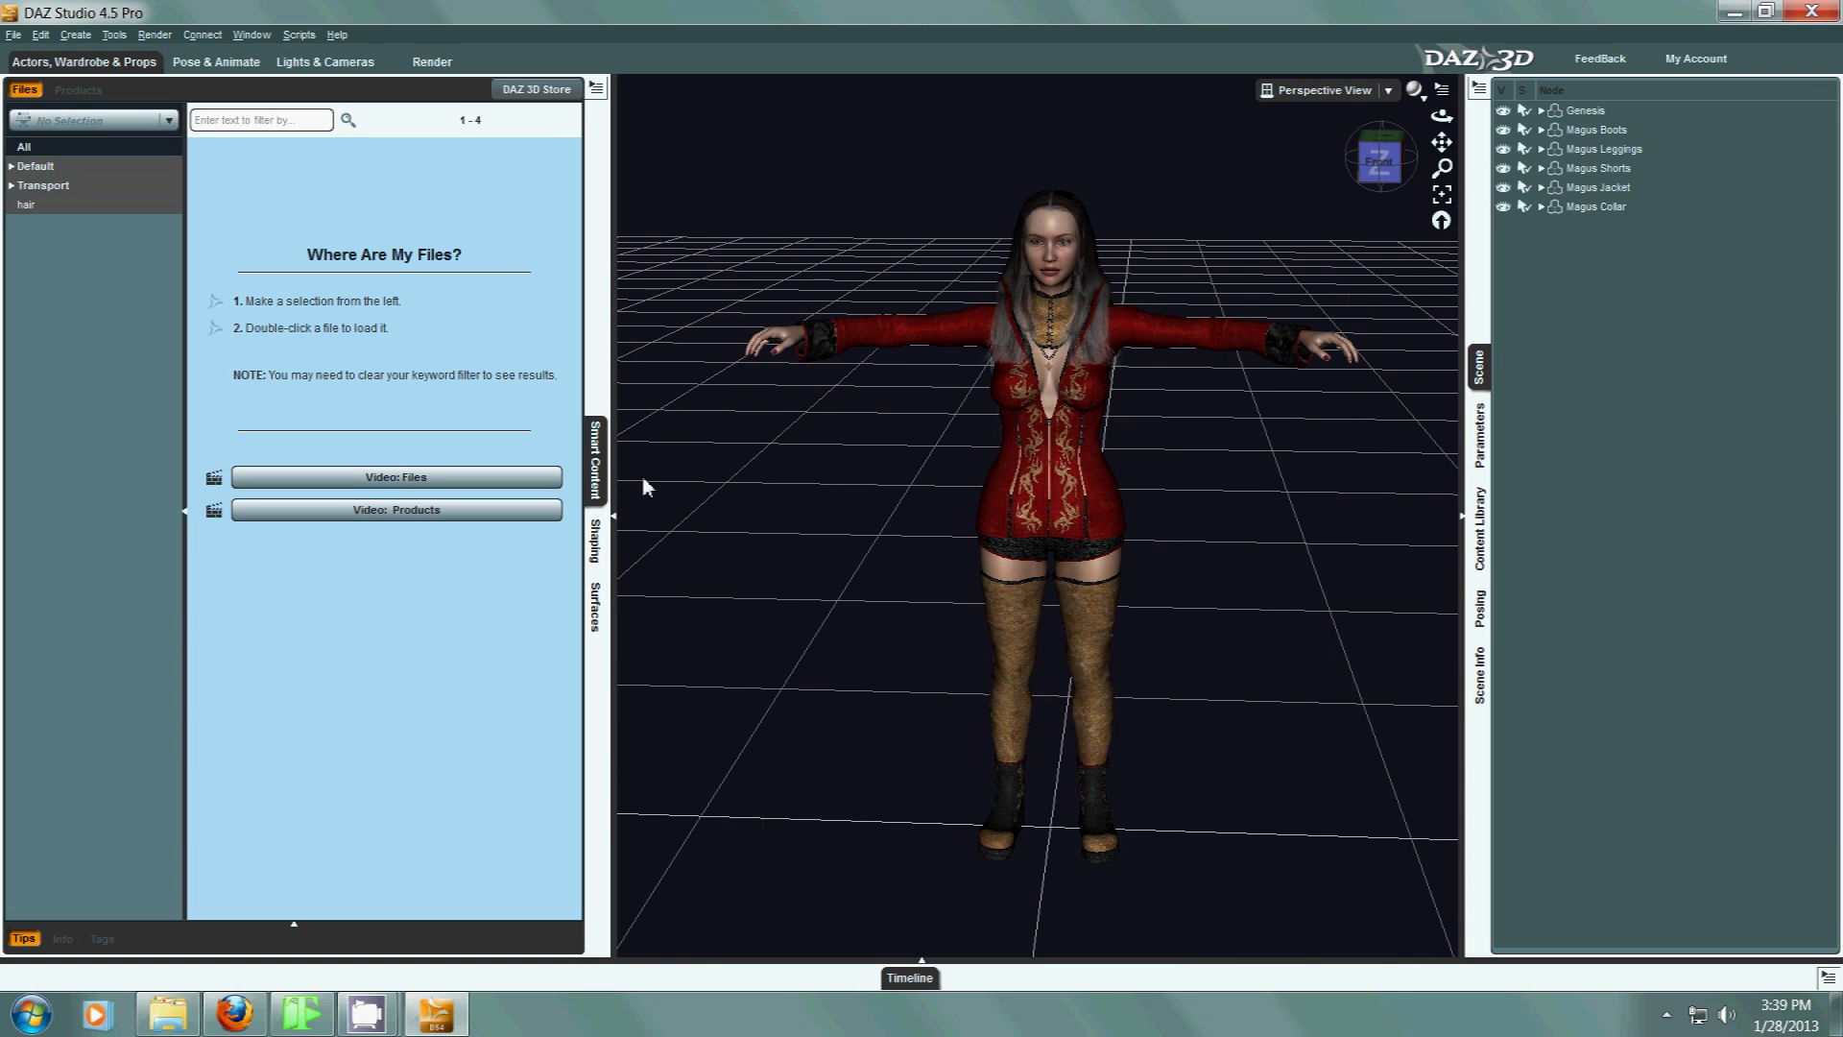
{"action": "left_click", "coordinate": [1074, 574]}
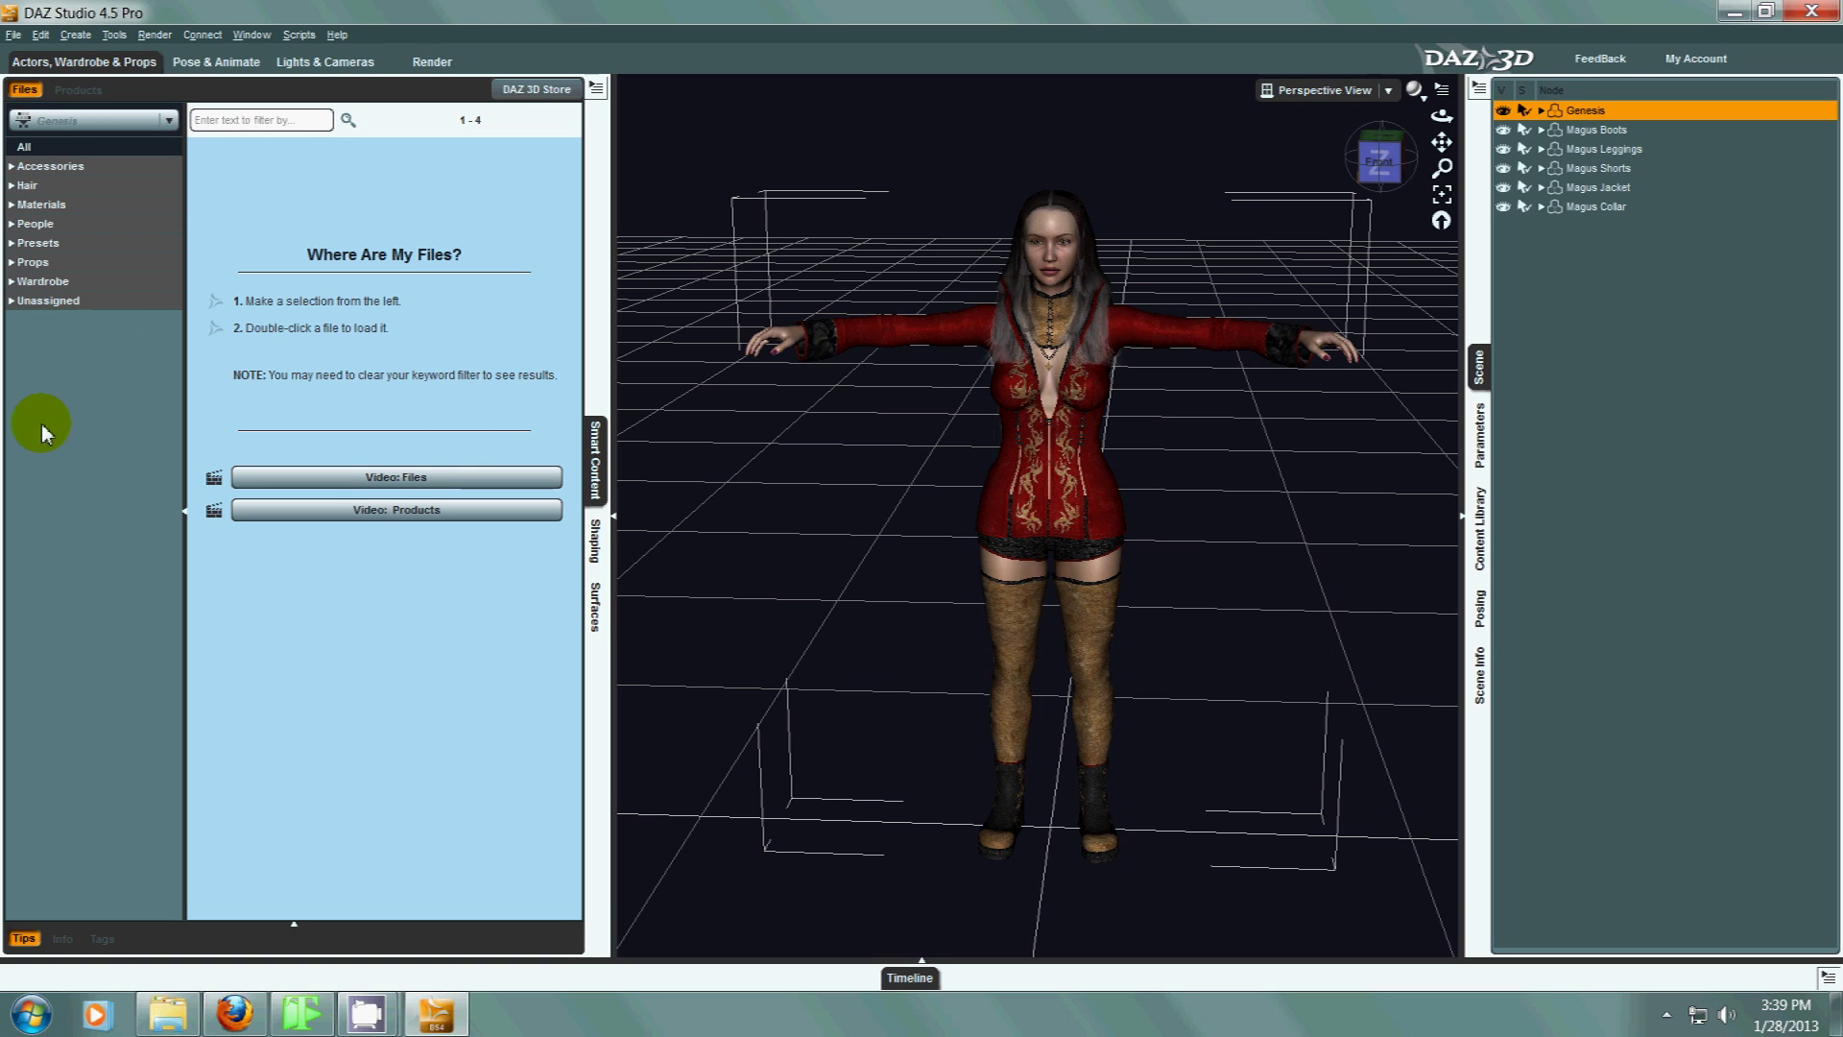
Open the Content Library and expand Presets > Poses in Smart Content.
{"action": "left_click", "coordinate": [1479, 528]}
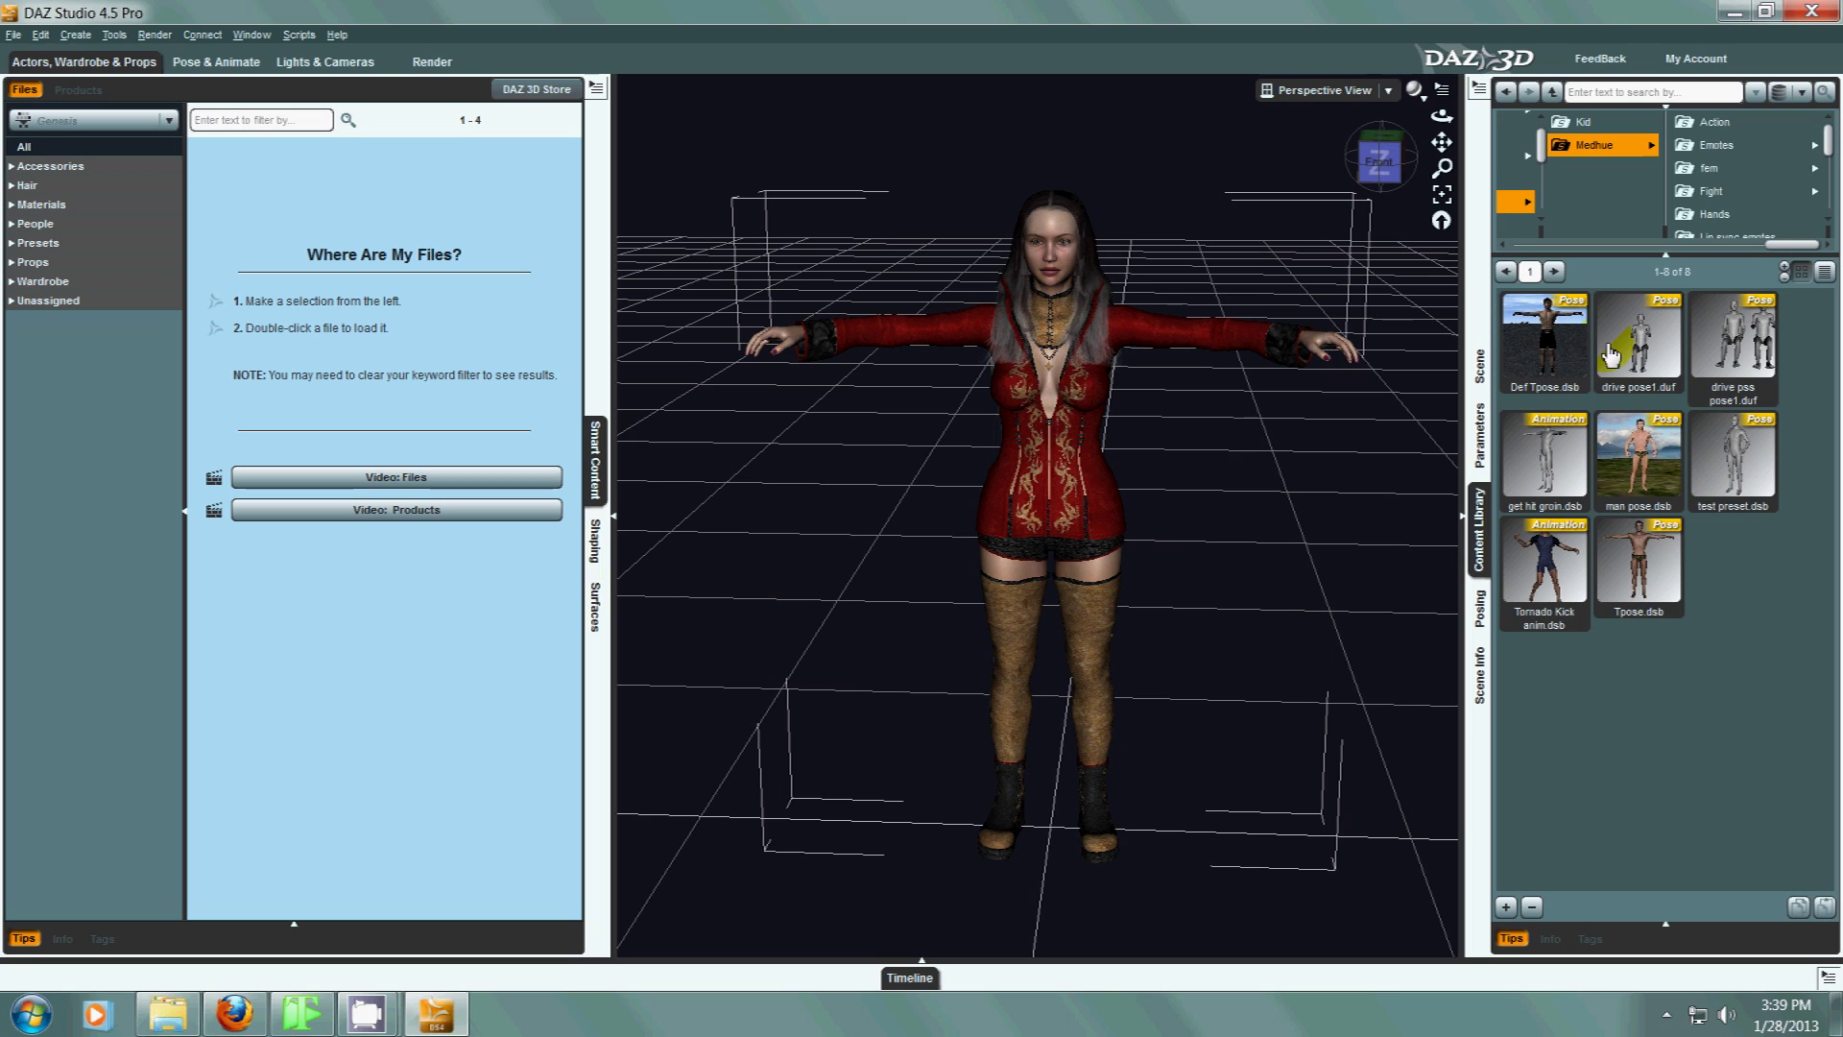
{"action": "left_click", "coordinate": [1714, 145]}
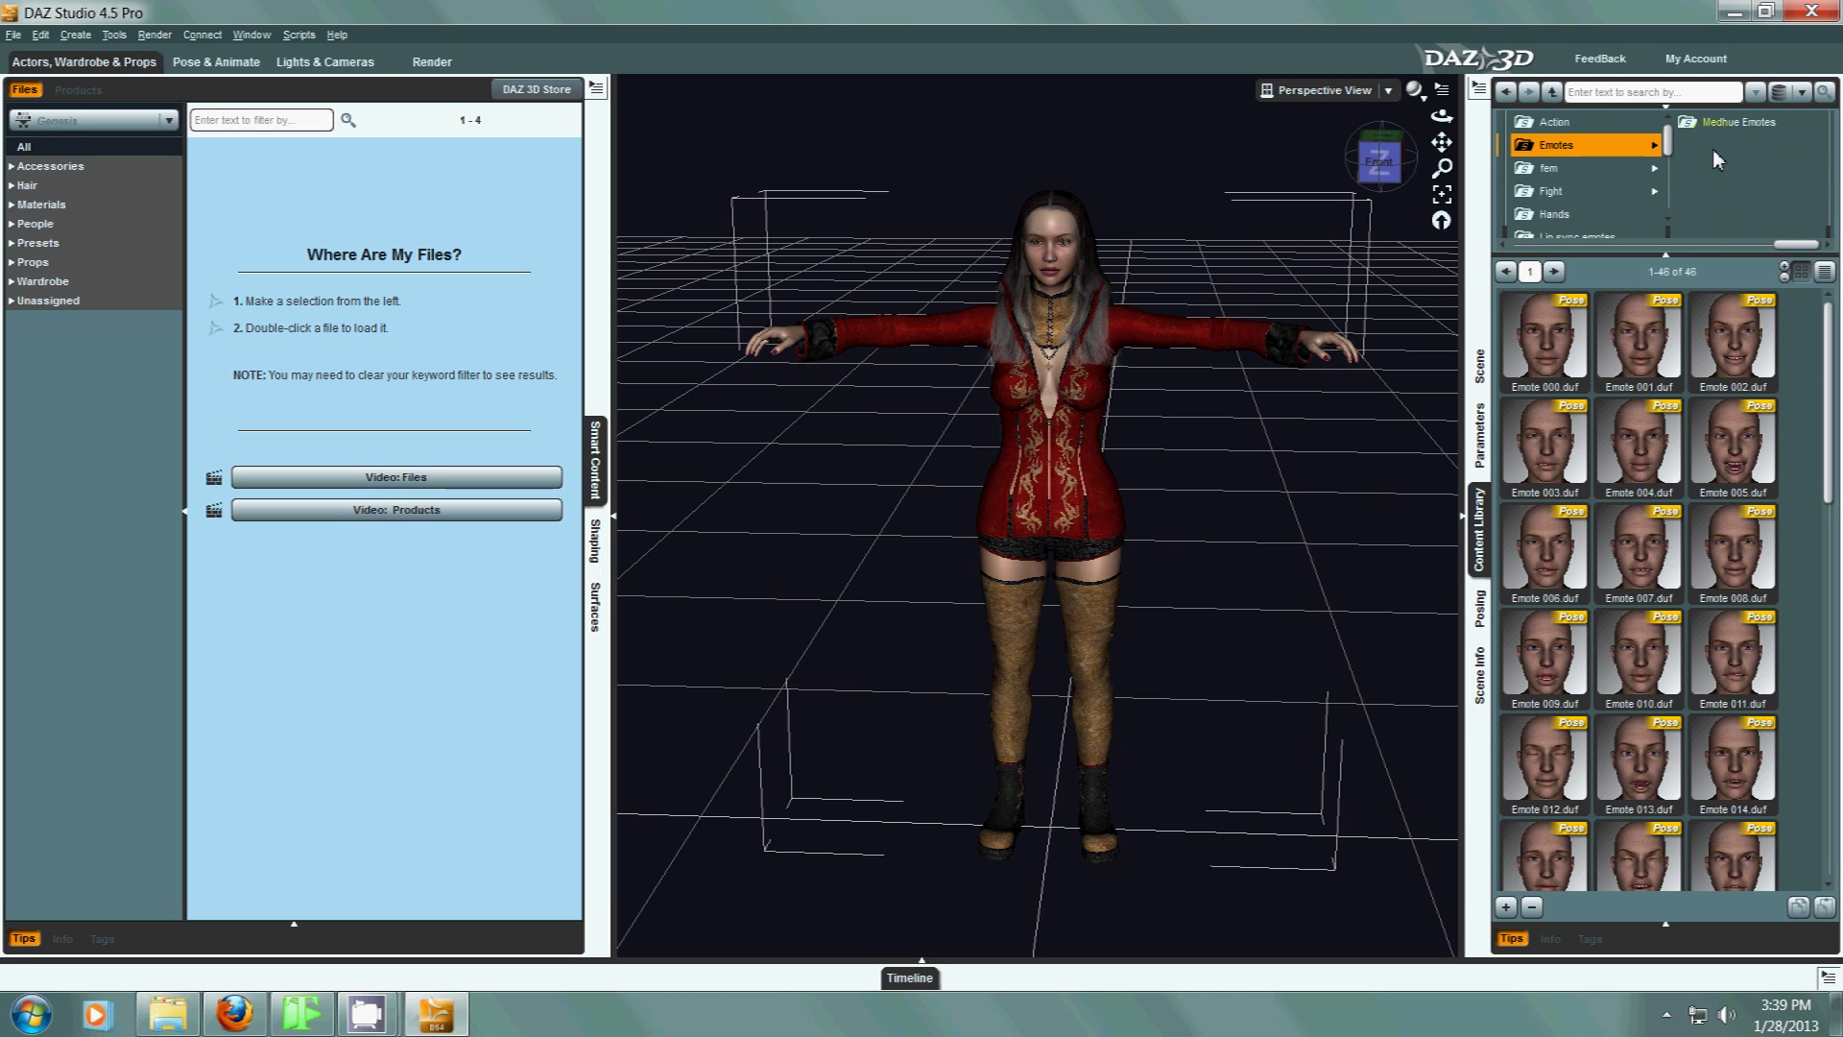
{"action": "left_click", "coordinate": [12, 244]}
{"action": "left_click", "coordinate": [37, 322]}
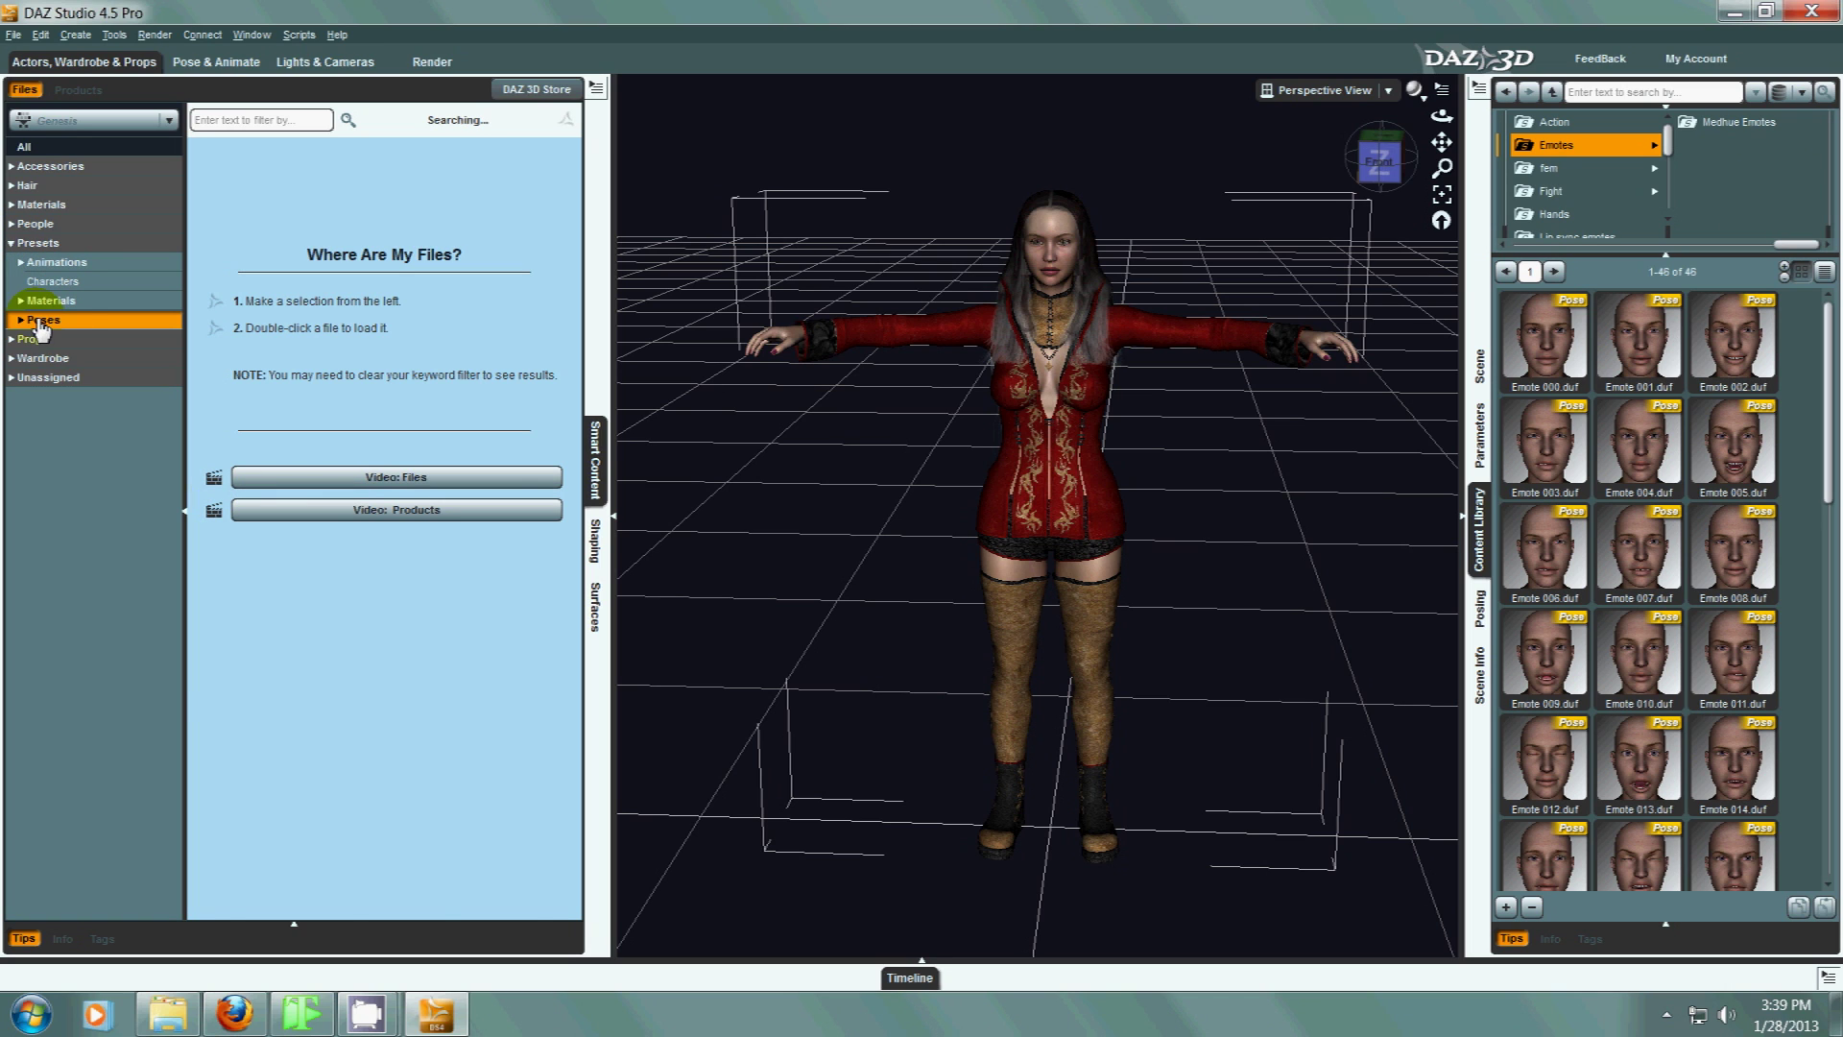
{"action": "left_click", "coordinate": [22, 323]}
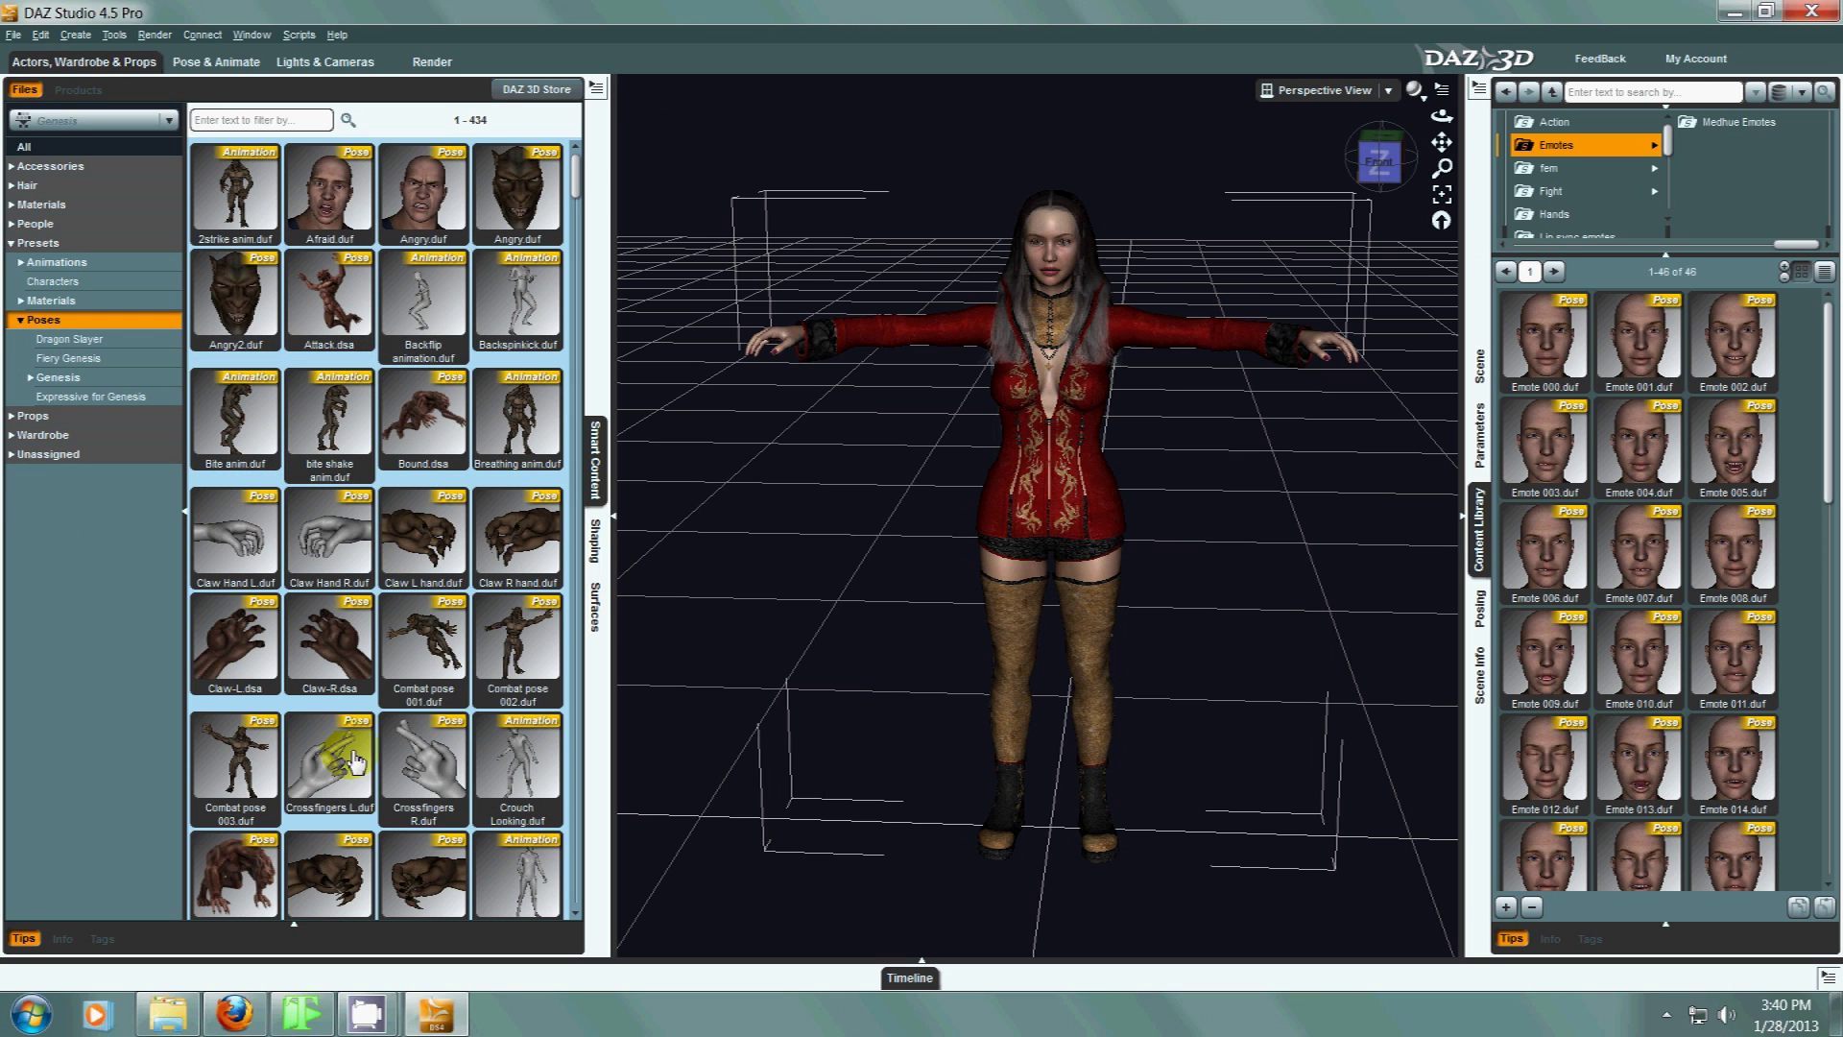
{"action": "scroll", "coordinate": [395, 586], "scroll_direction": "down", "scroll_amount": 20}
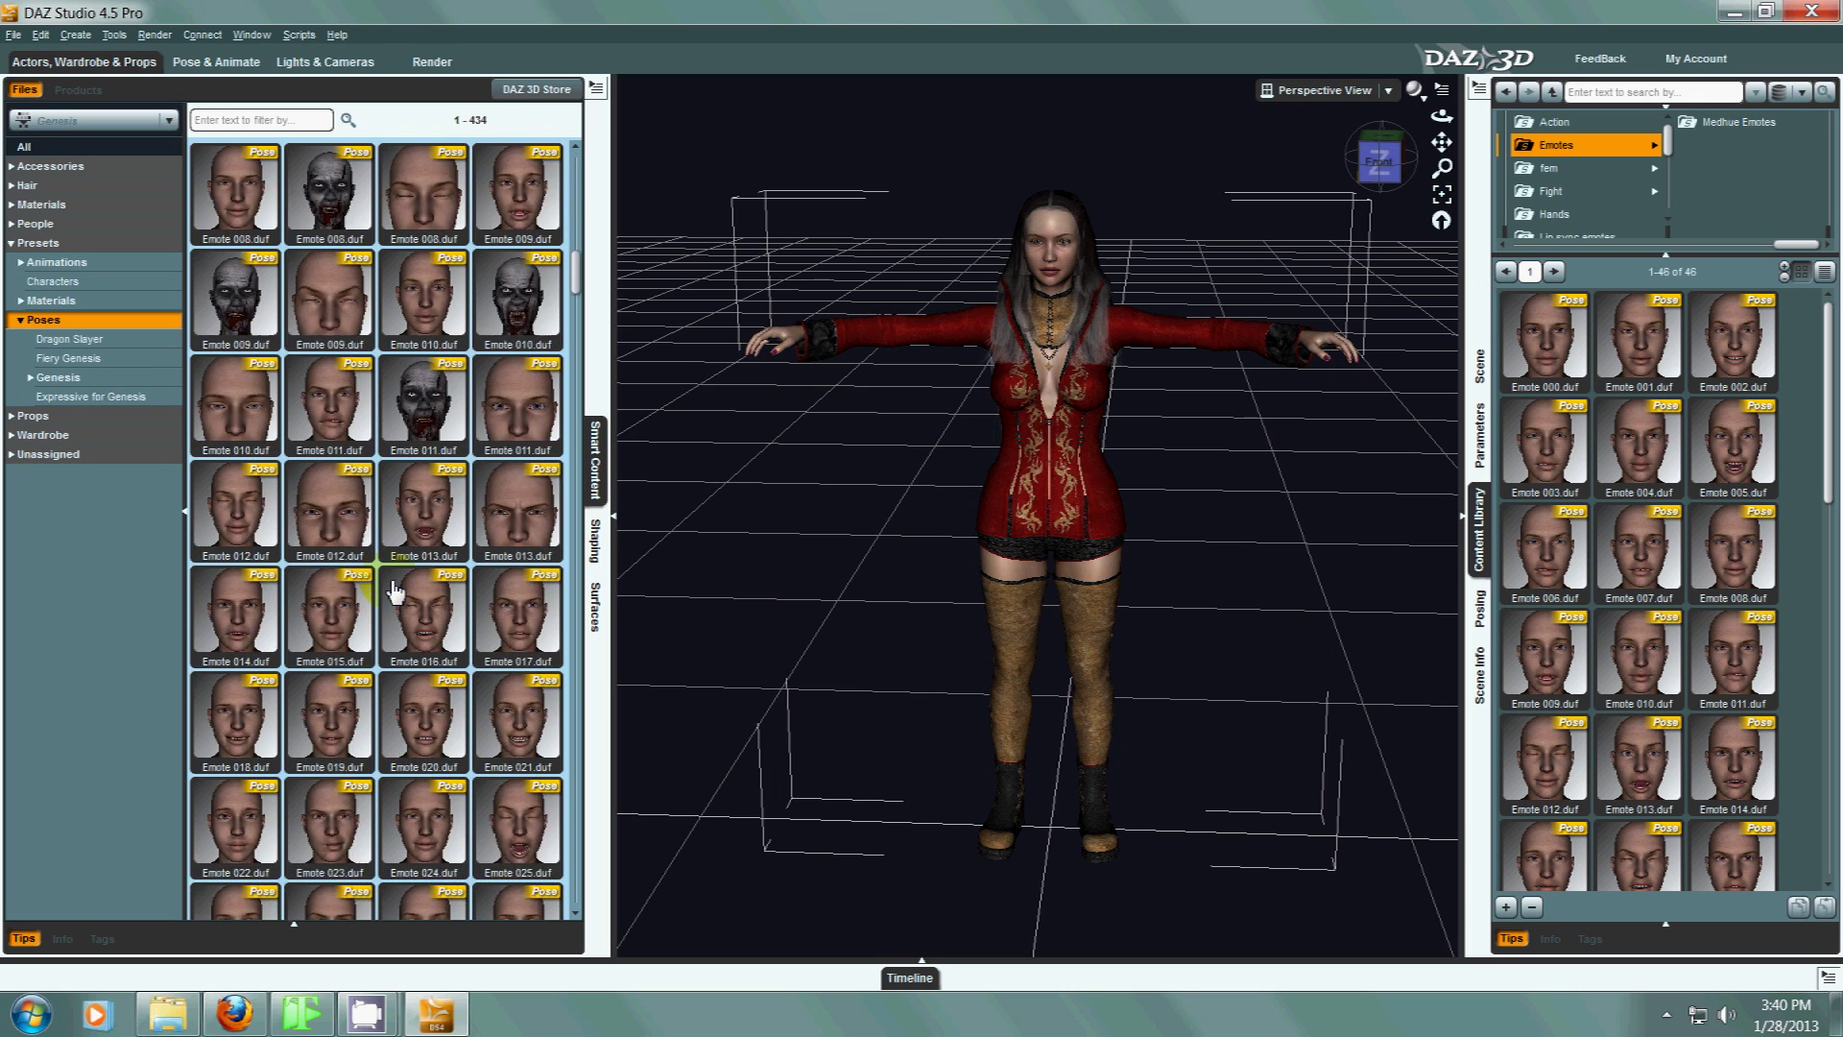
{"action": "scroll", "coordinate": [394, 588], "scroll_direction": "down", "scroll_amount": 15}
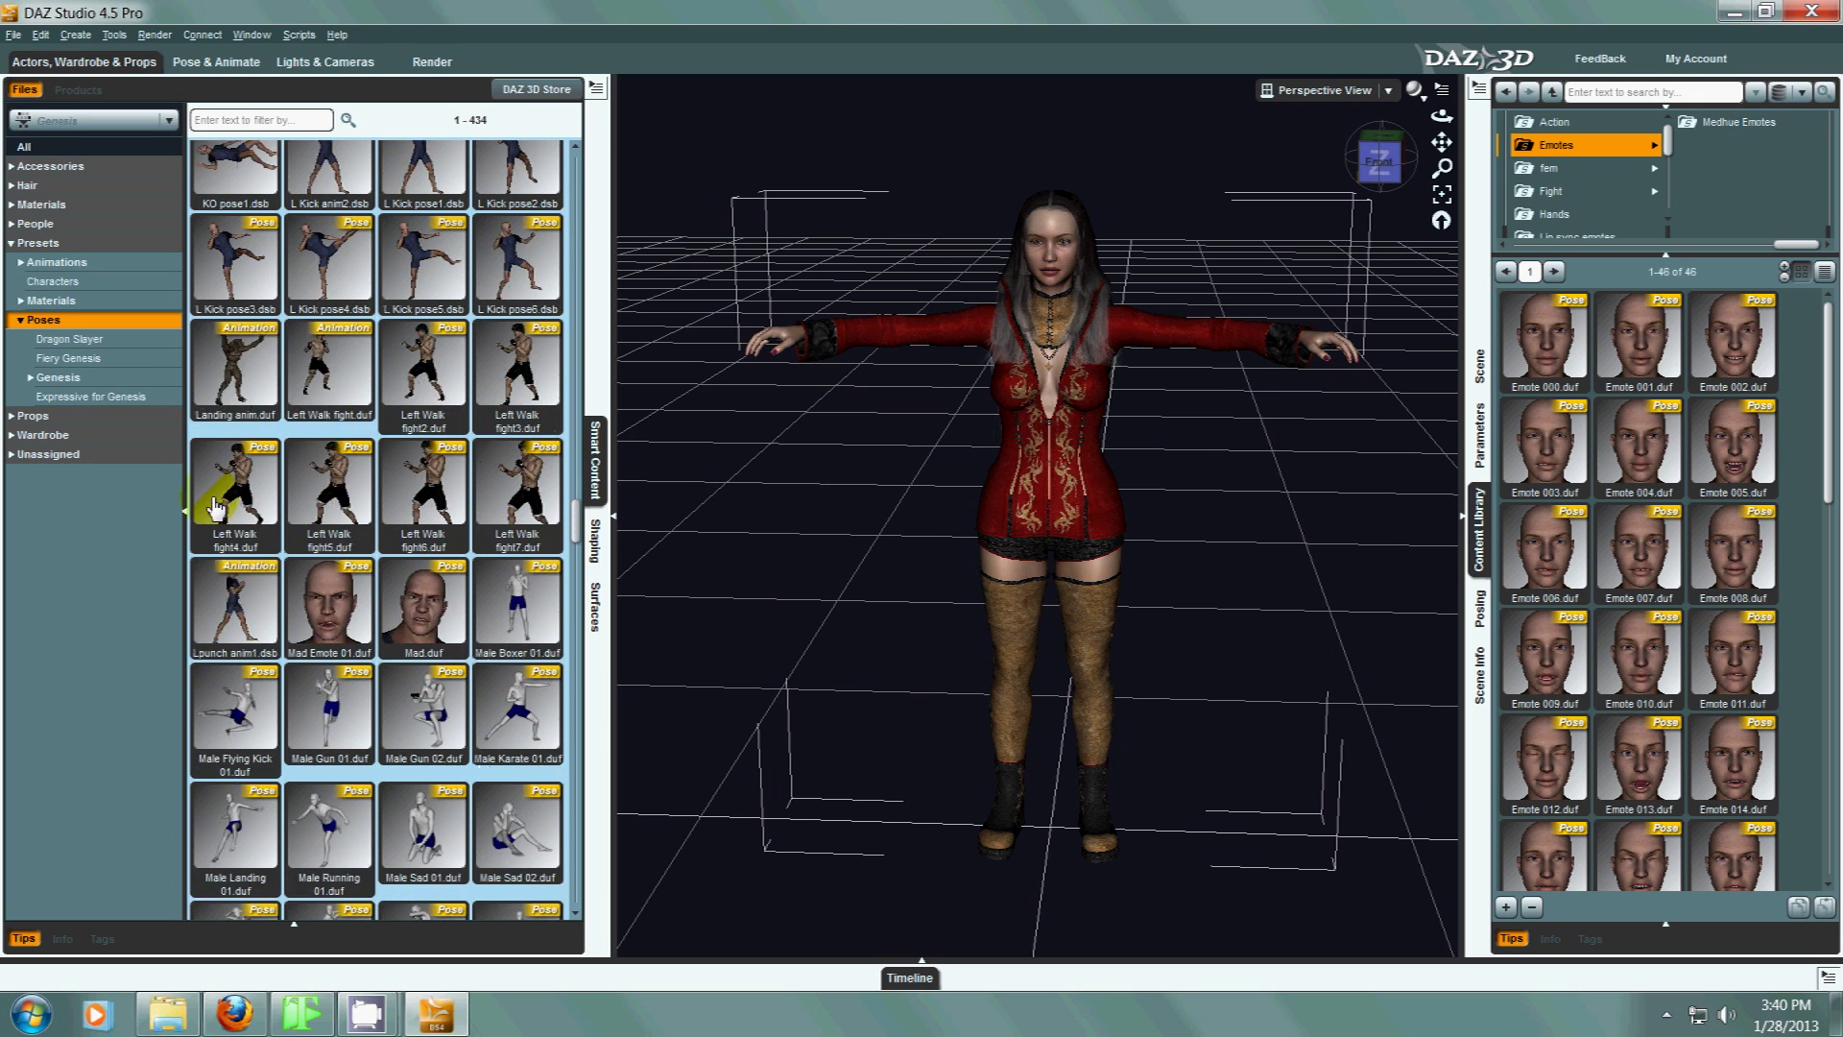
Browse the Genesis pose categories and select Medhue, listing 356 pose files.
{"action": "left_click", "coordinate": [64, 380]}
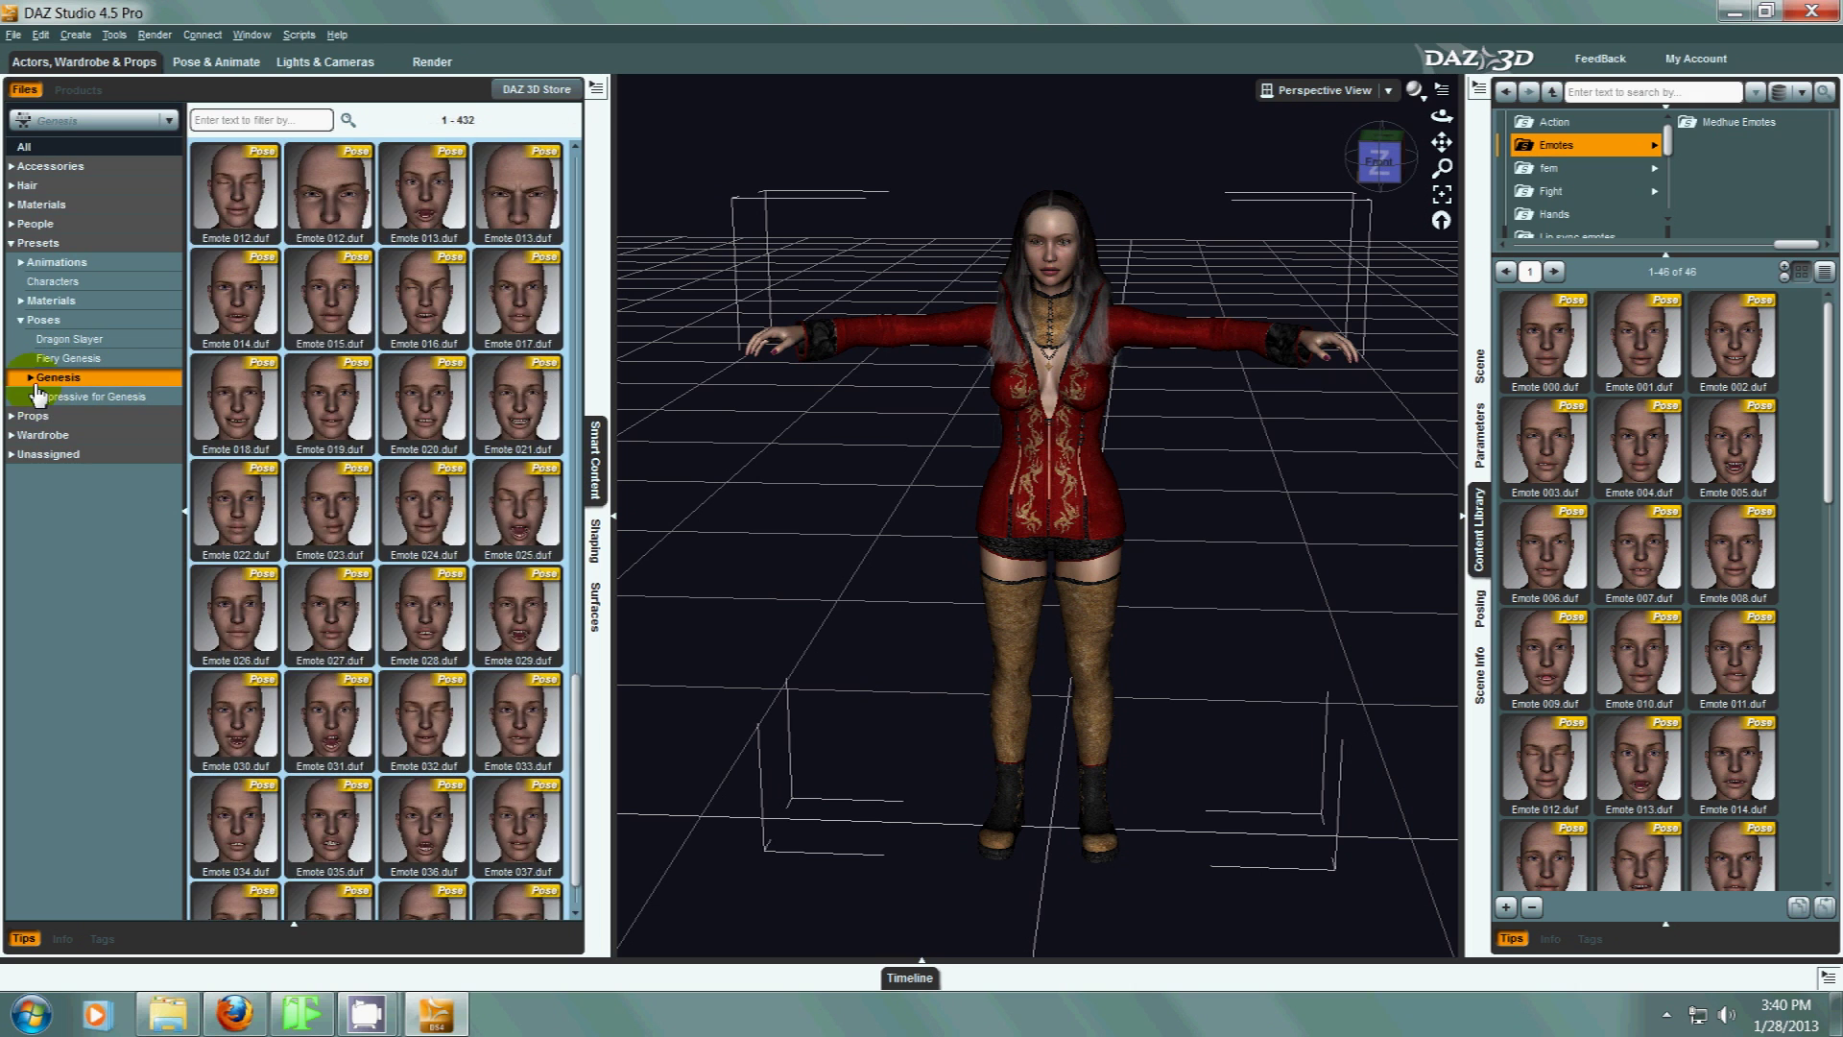
{"action": "left_click", "coordinate": [74, 416]}
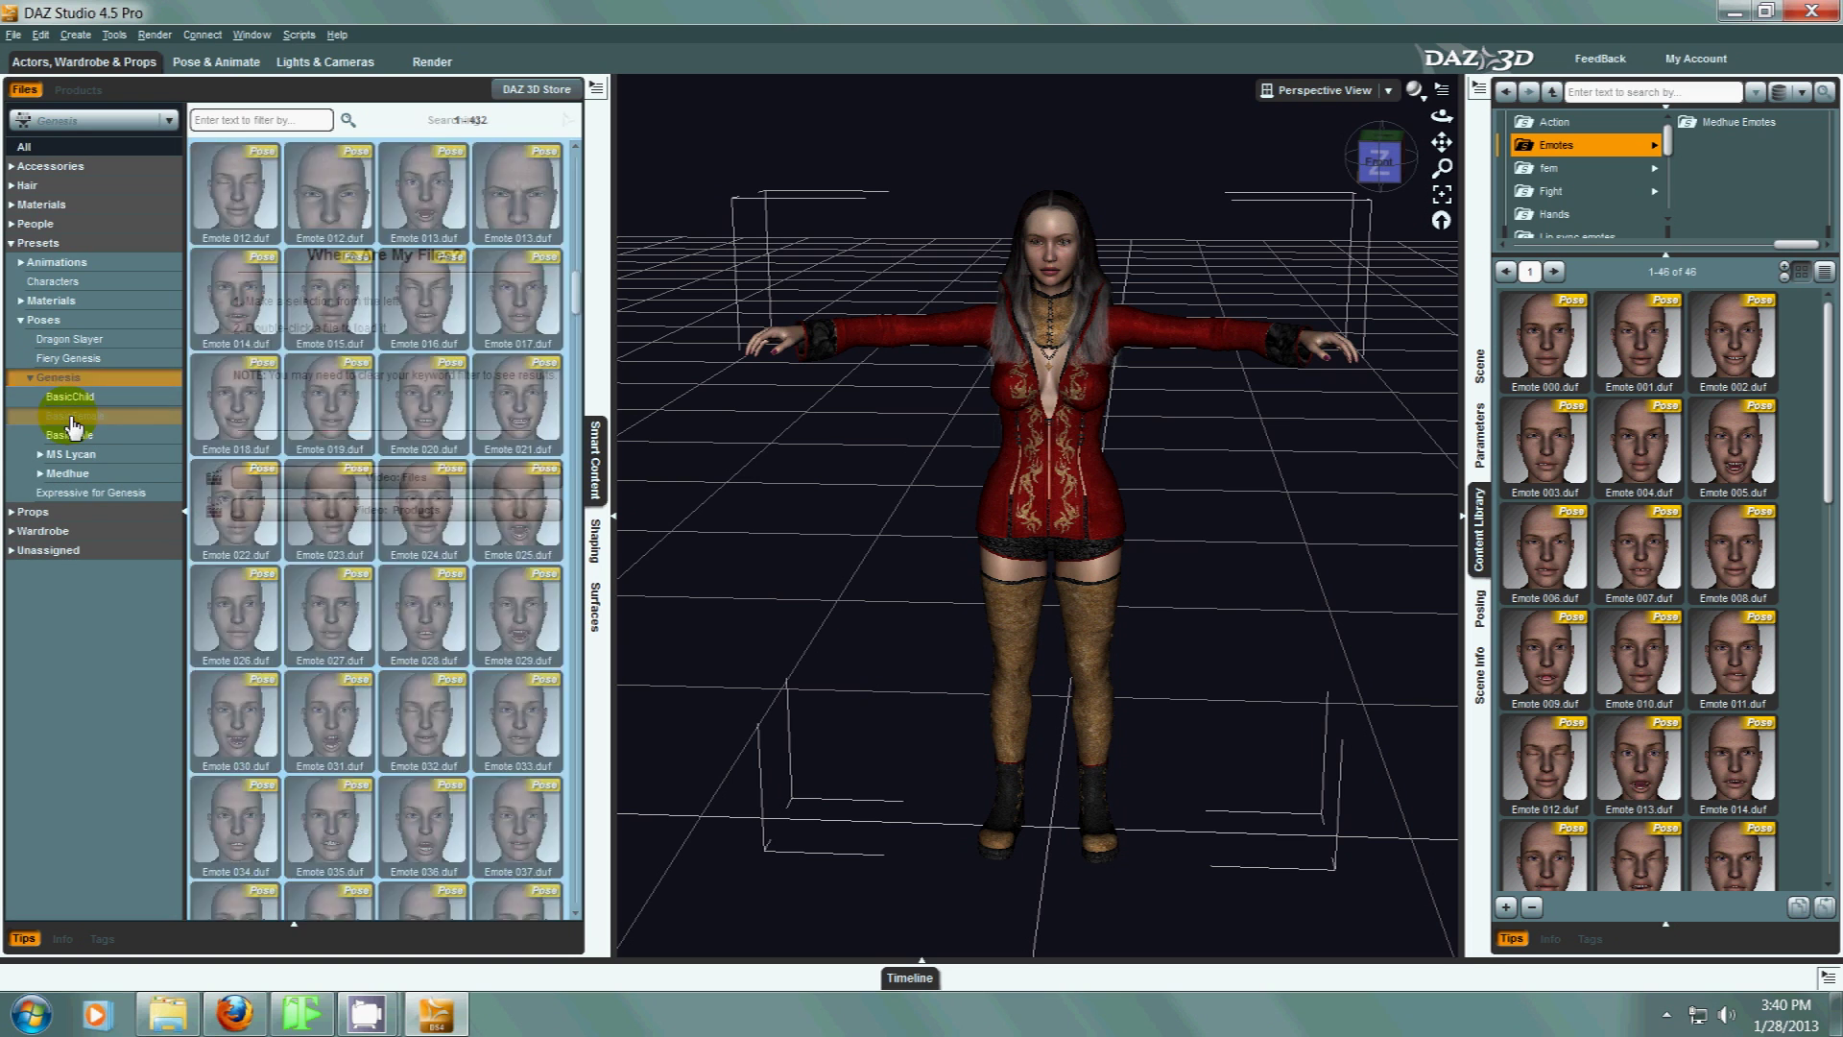
{"action": "left_click", "coordinate": [82, 436]}
{"action": "left_click", "coordinate": [69, 454]}
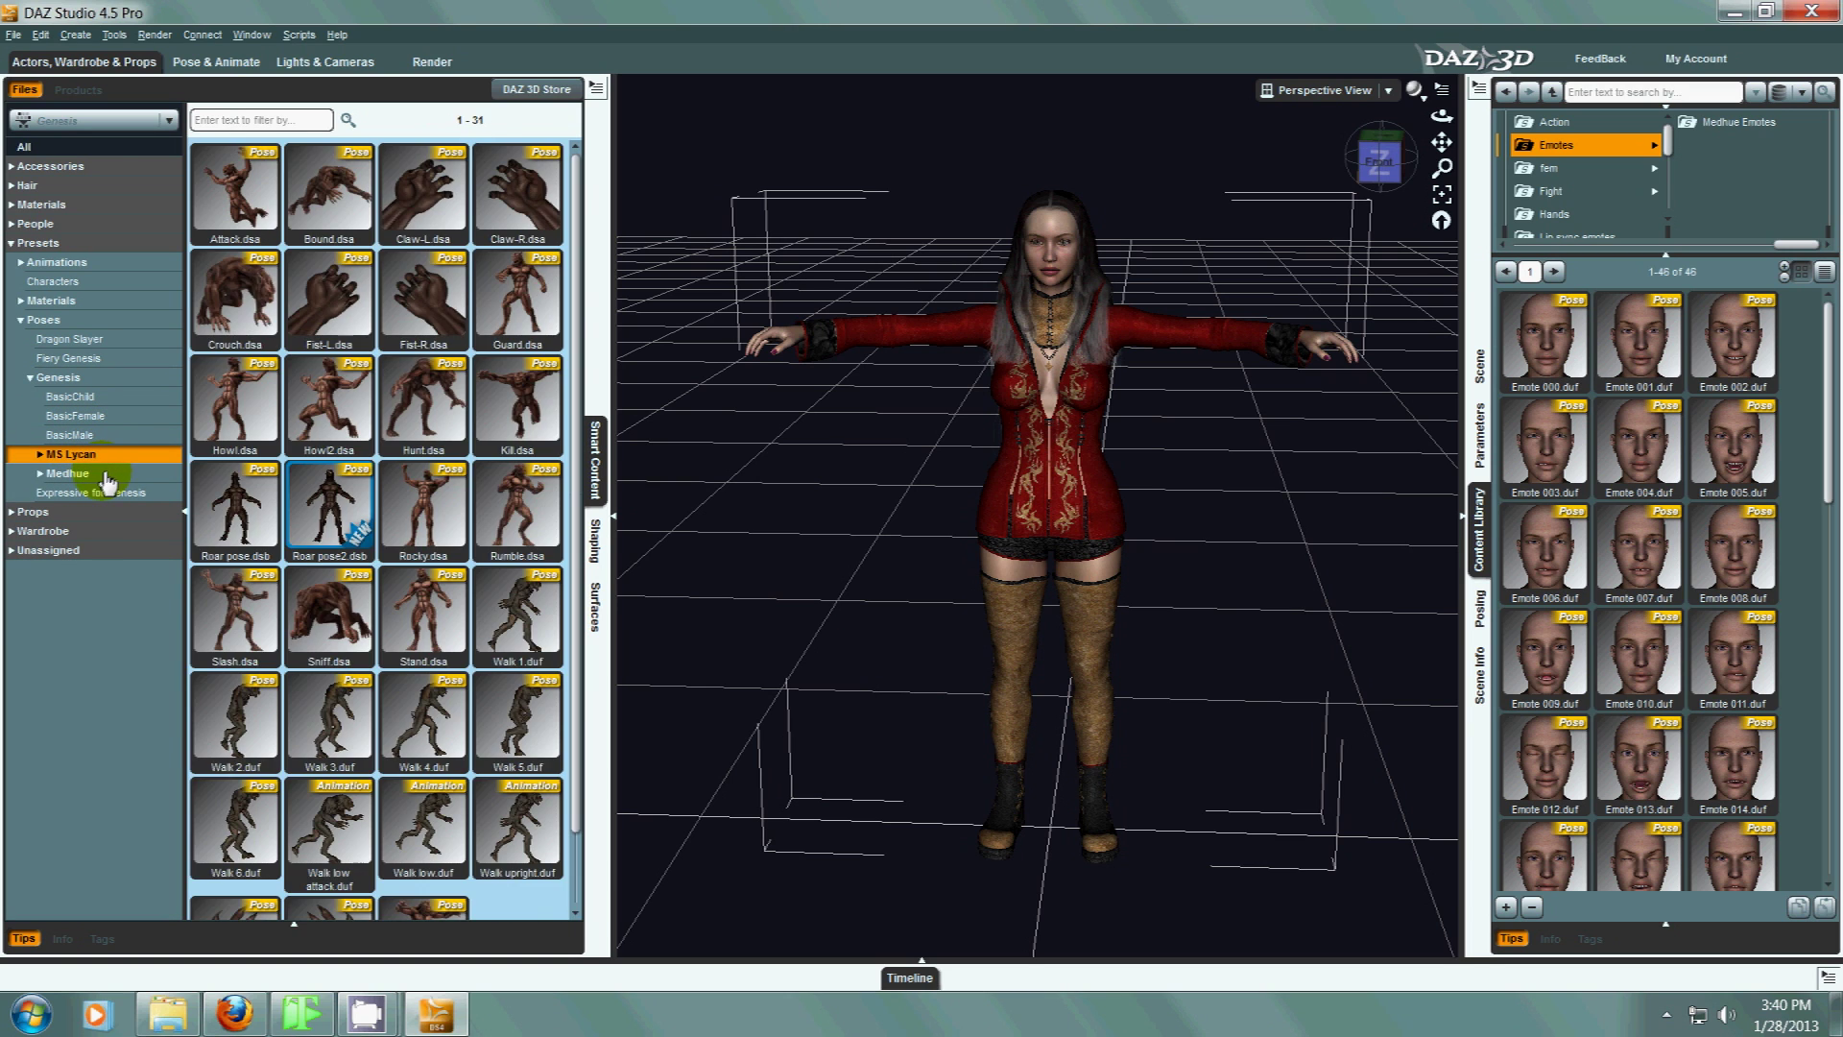
{"action": "left_click", "coordinate": [68, 474]}
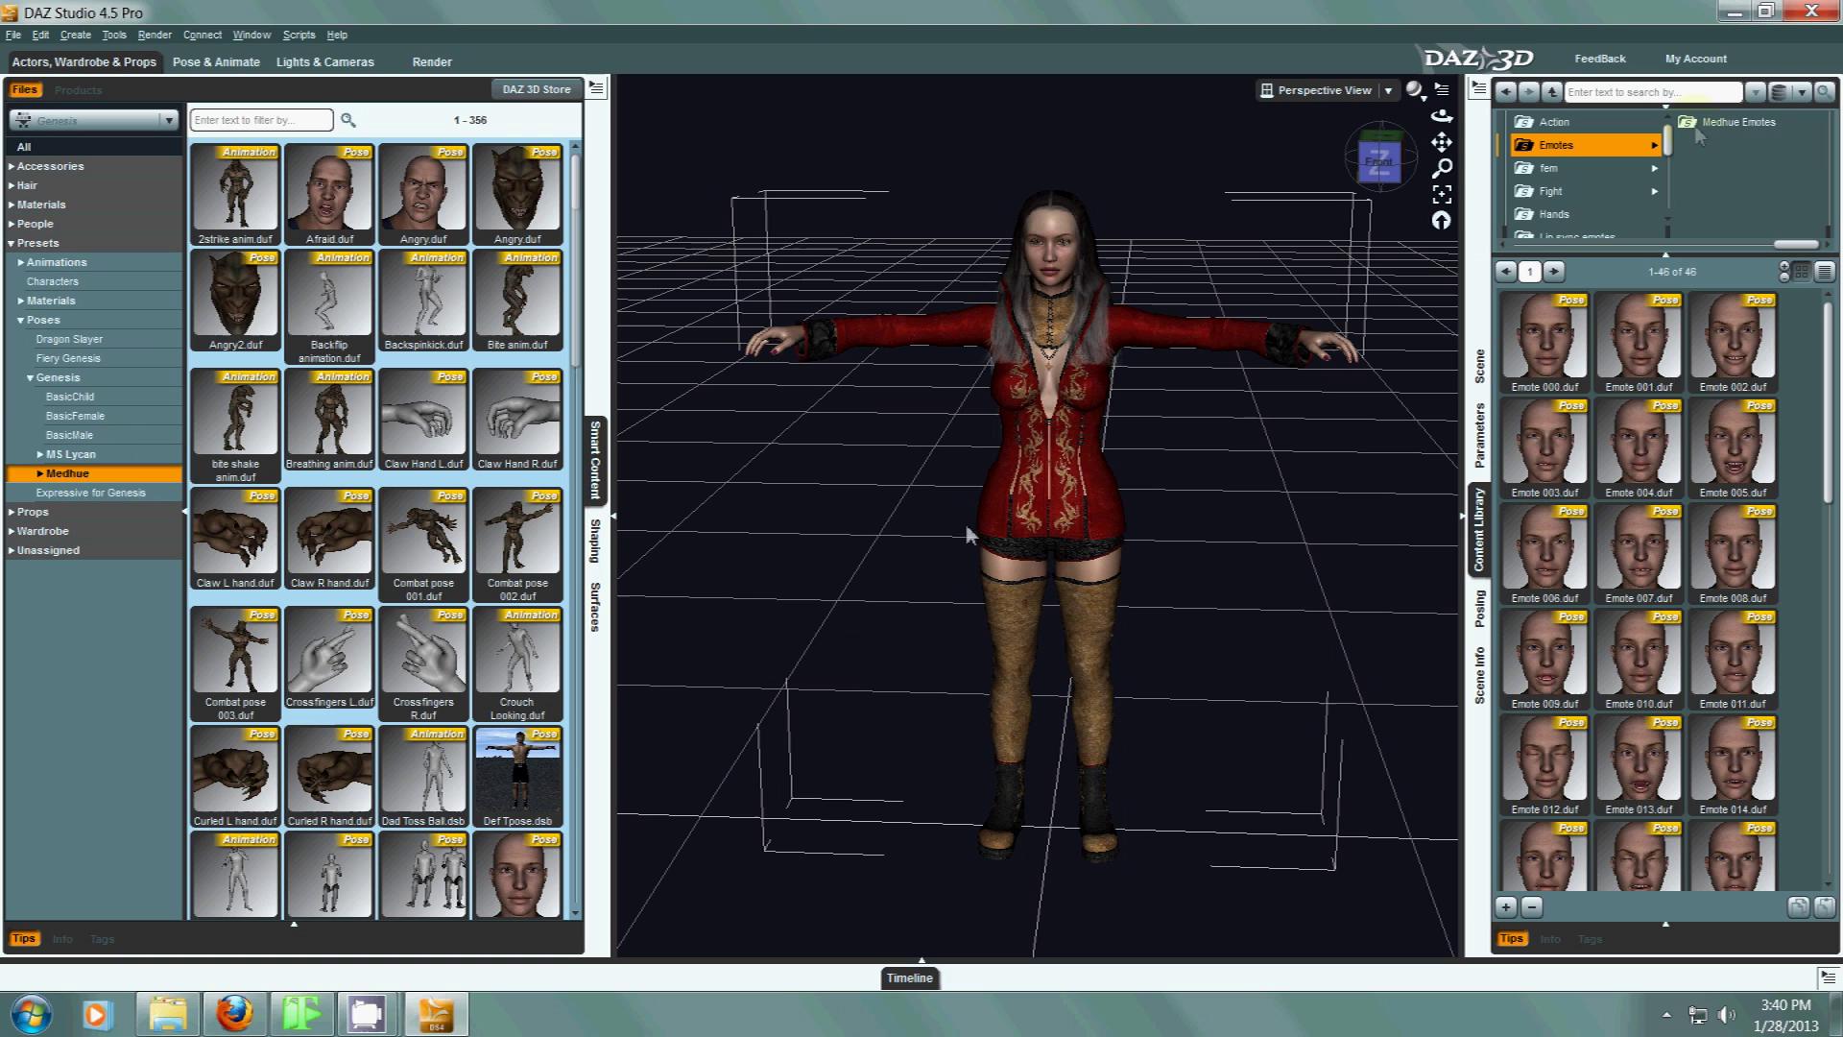
Browse to the Medhue library folder and view its 30 Fight poses.
{"action": "left_click", "coordinate": [1649, 245]}
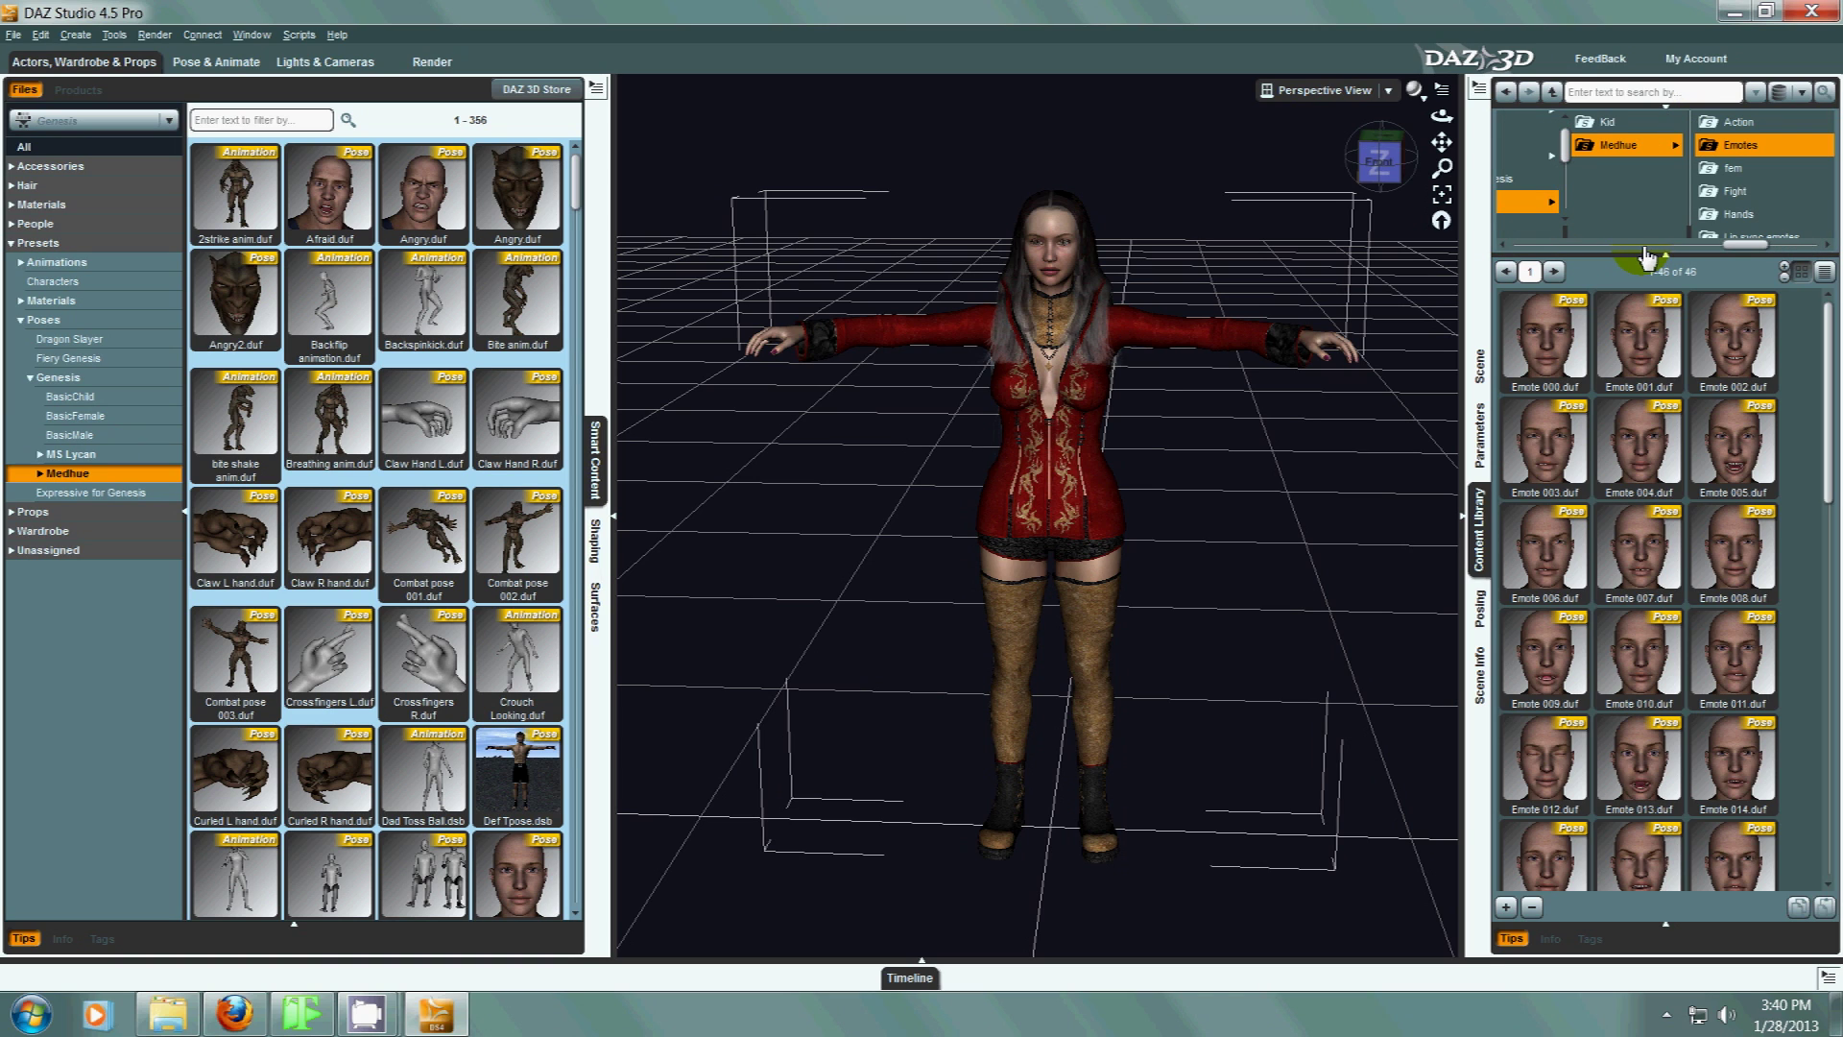
{"action": "left_click", "coordinate": [1734, 191]}
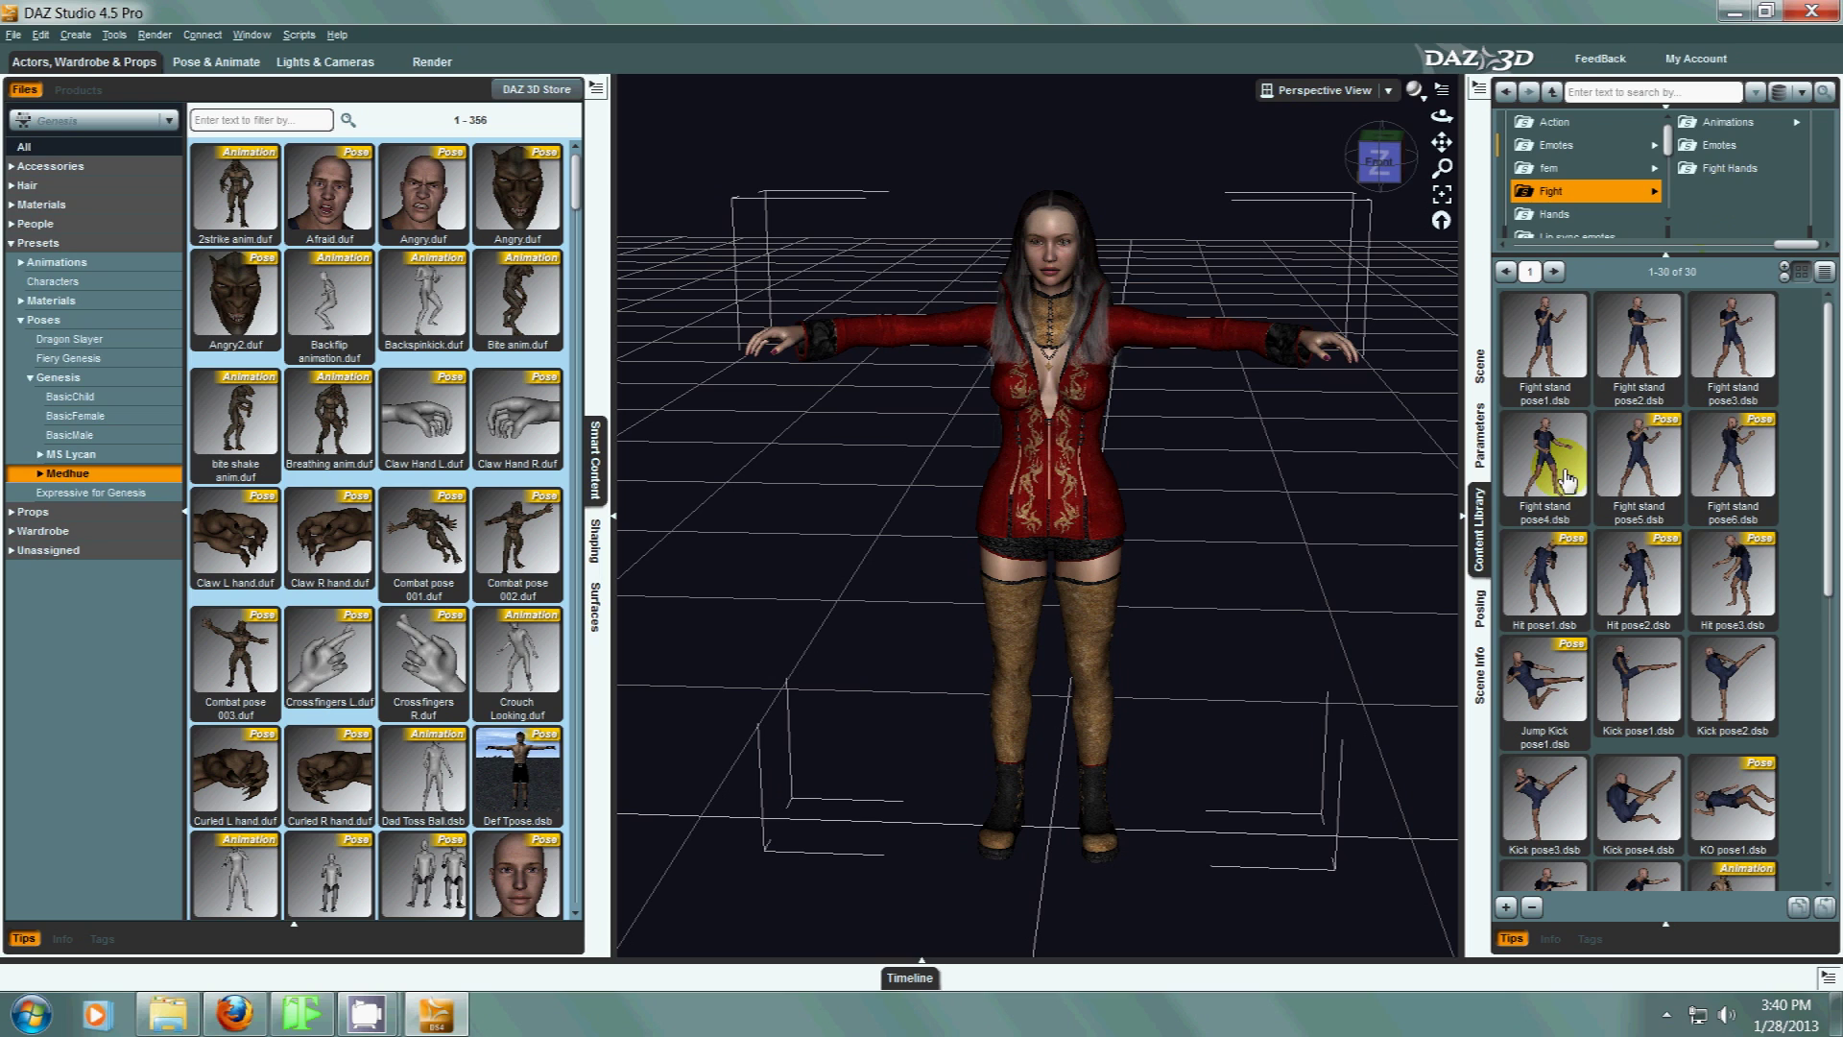
{"action": "left_click", "coordinate": [1650, 244]}
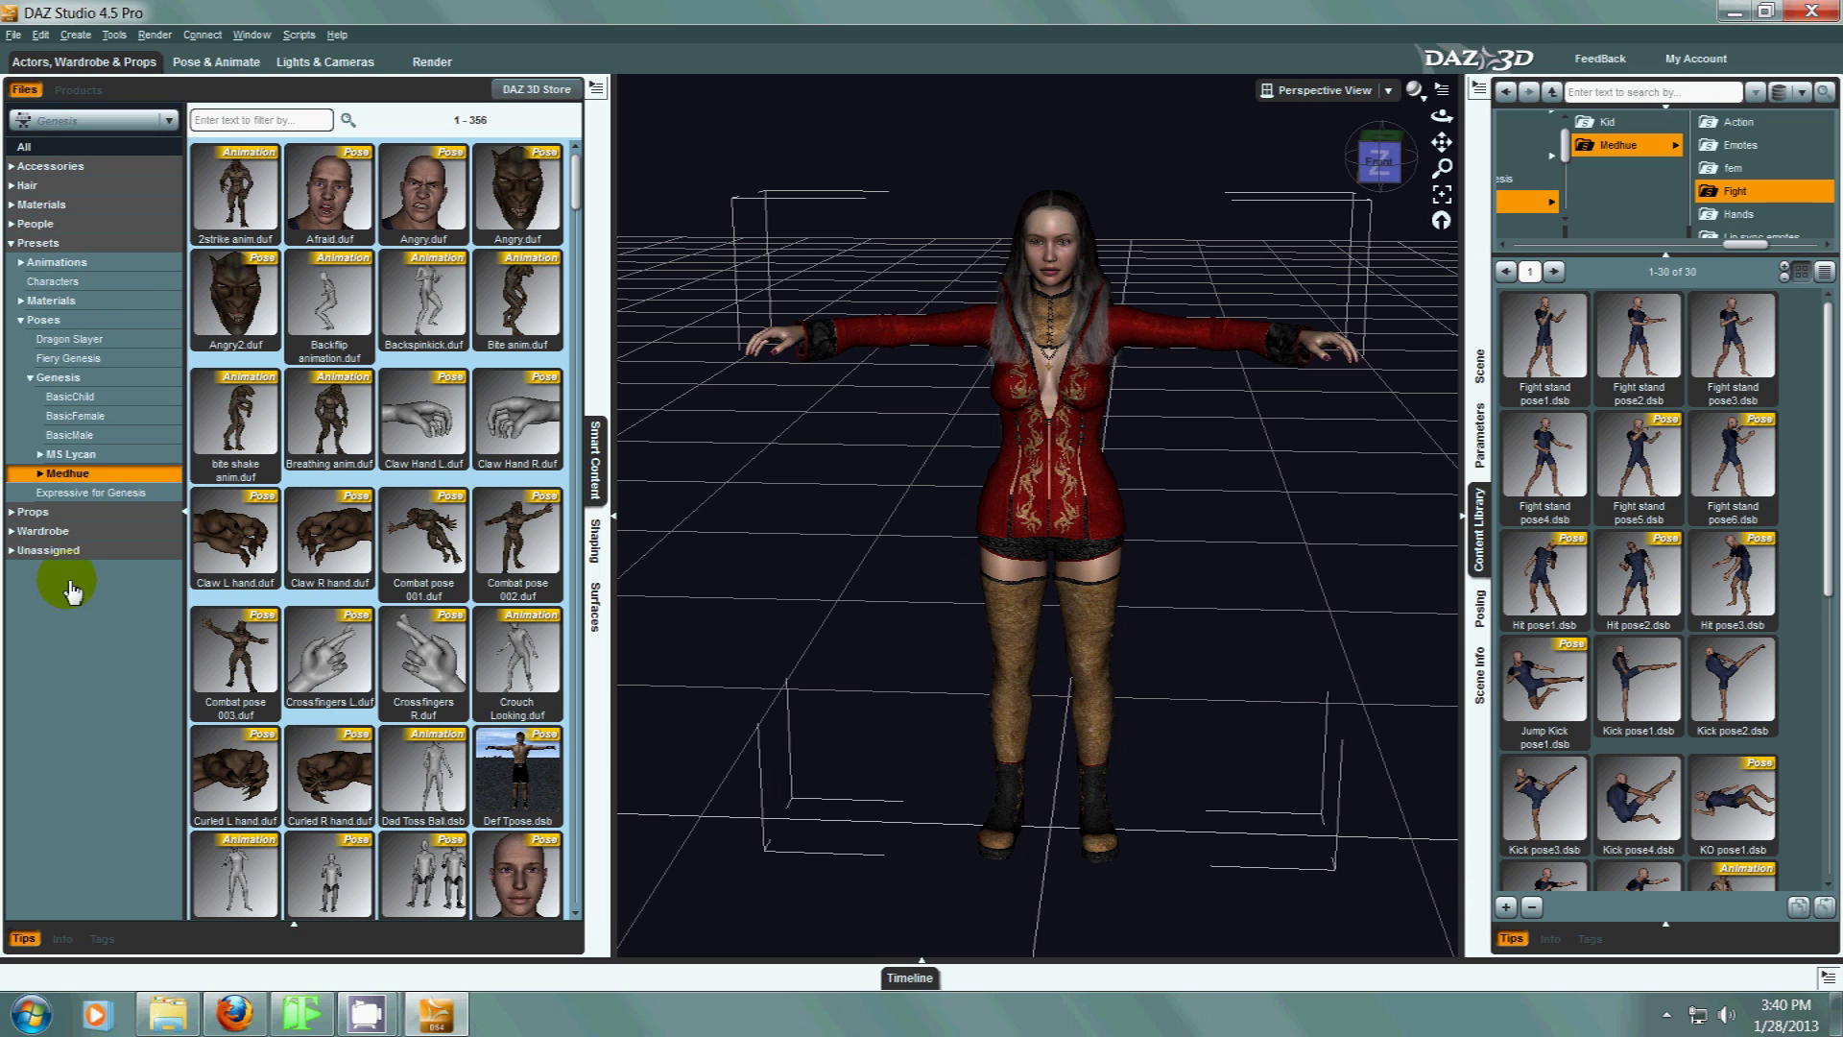
Create categories from the Medhue folder and subfolders under the Genesis Medhue parent category.
{"action": "right_click", "coordinate": [1632, 146]}
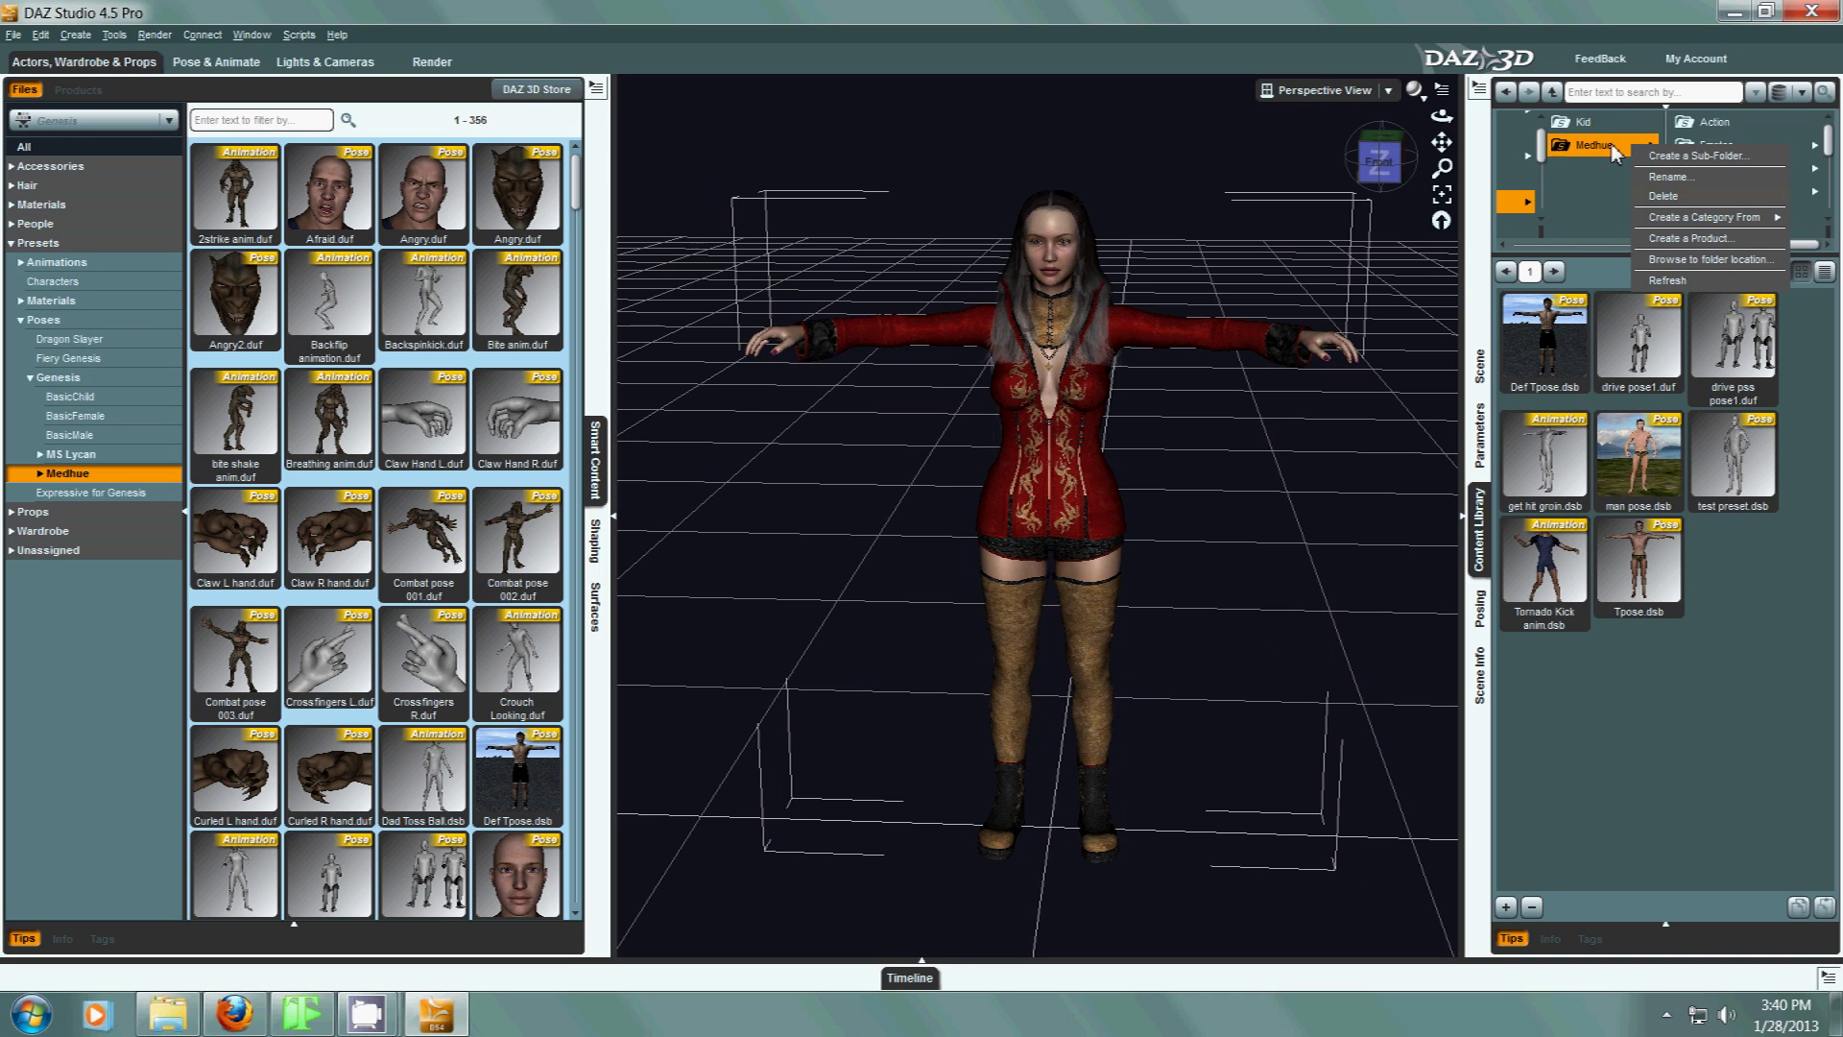
{"action": "mouse_move", "coordinate": [1644, 221]}
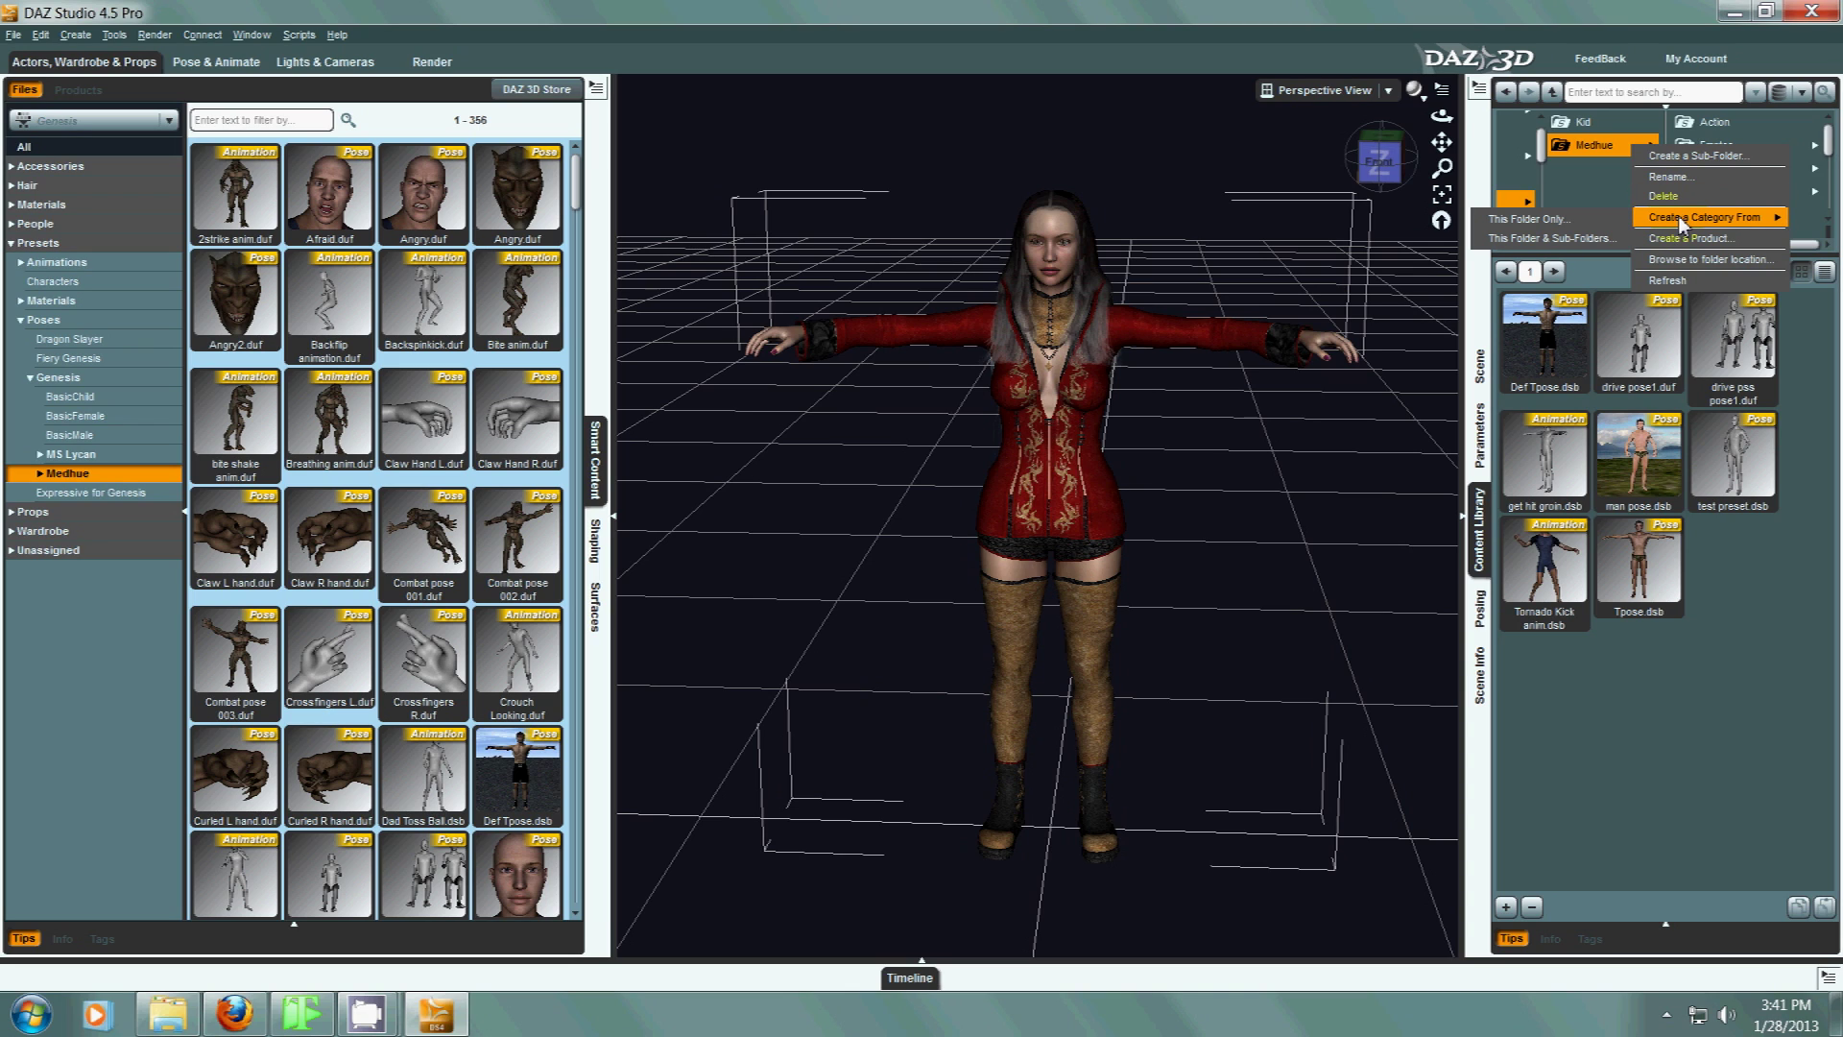
{"action": "left_click", "coordinate": [1527, 240]}
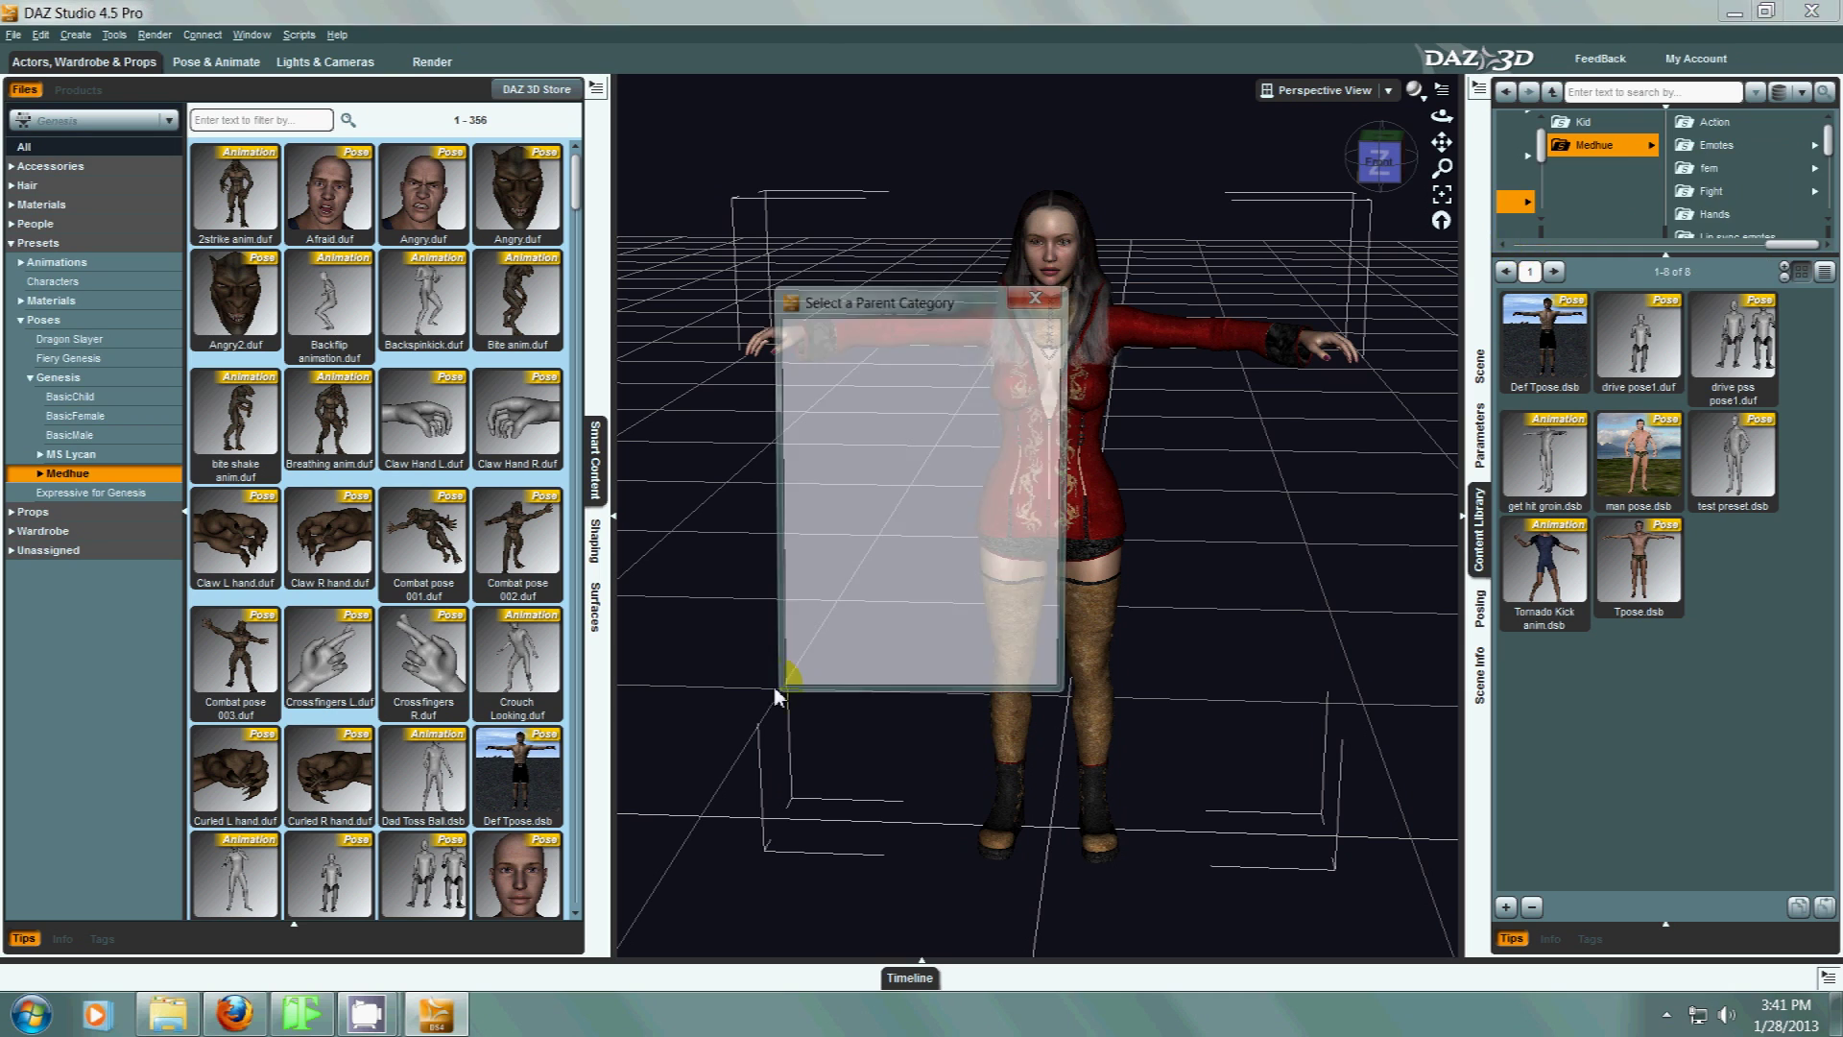
{"action": "left_click_drag", "start_coordinate": [1056, 377], "coordinate": [1059, 523]}
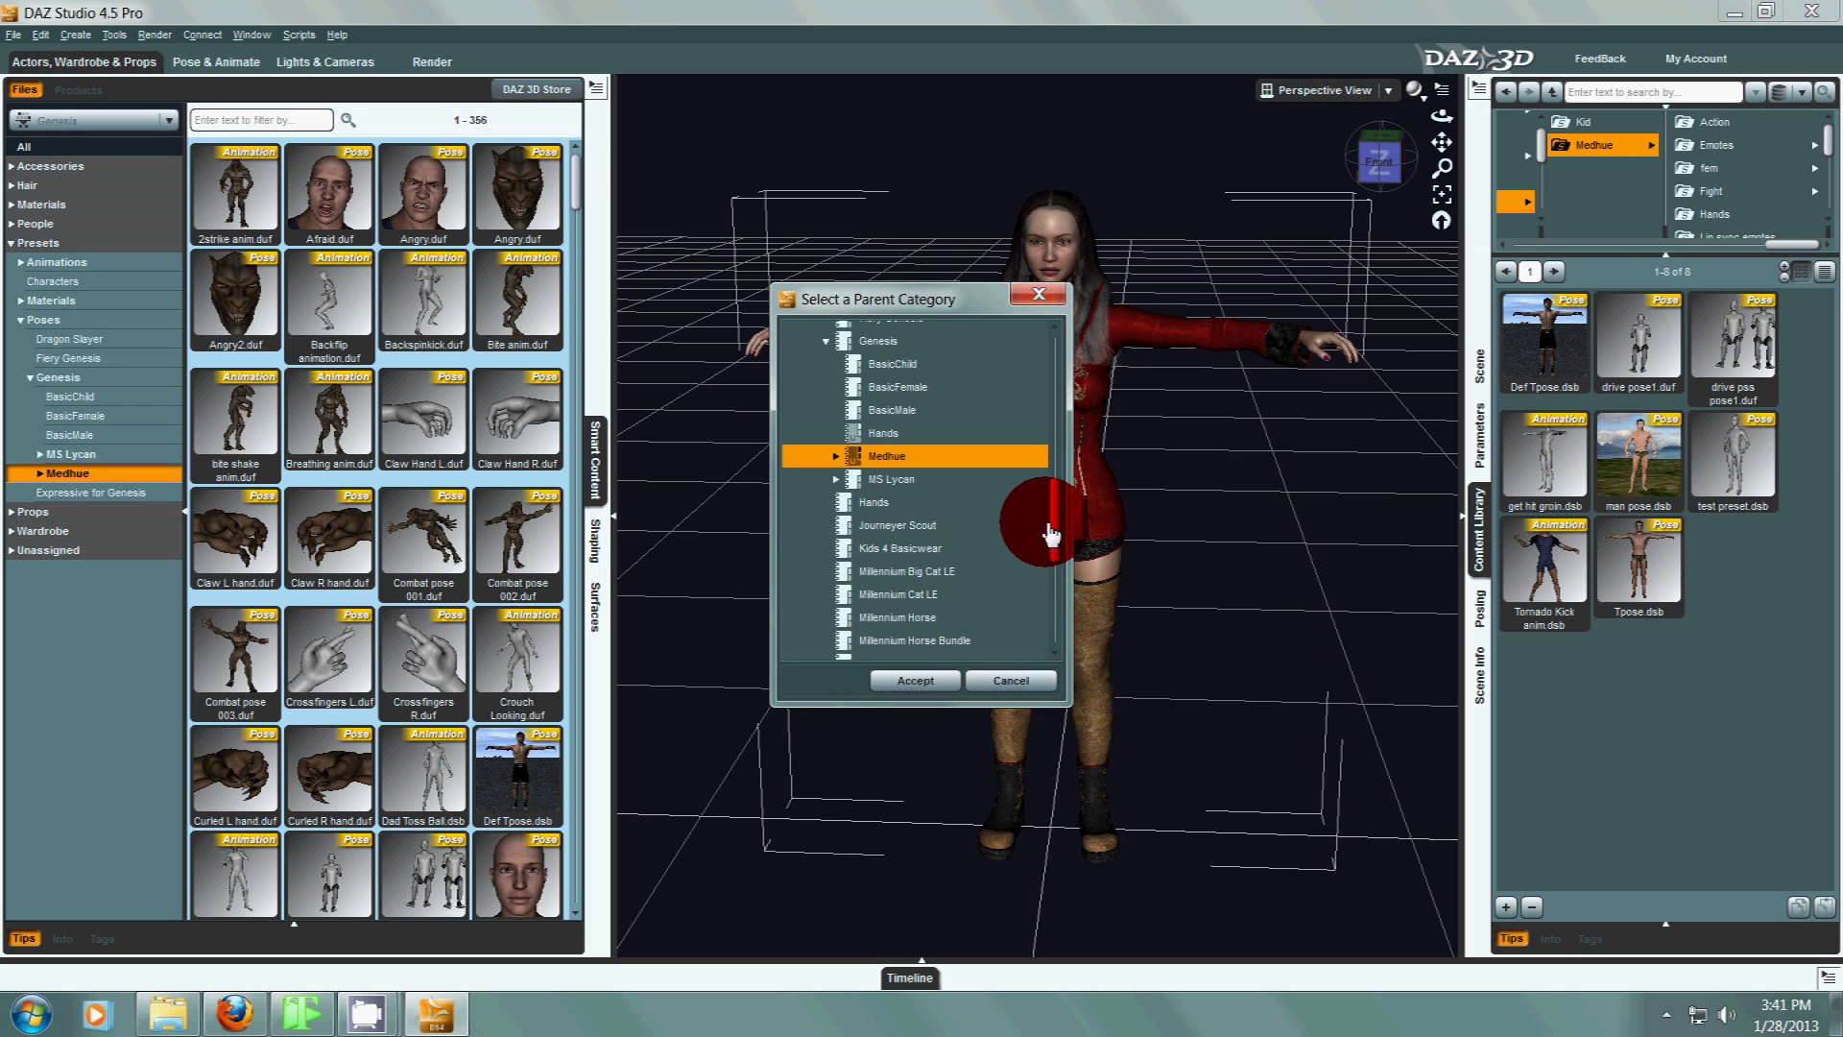
{"action": "left_click", "coordinate": [835, 457]}
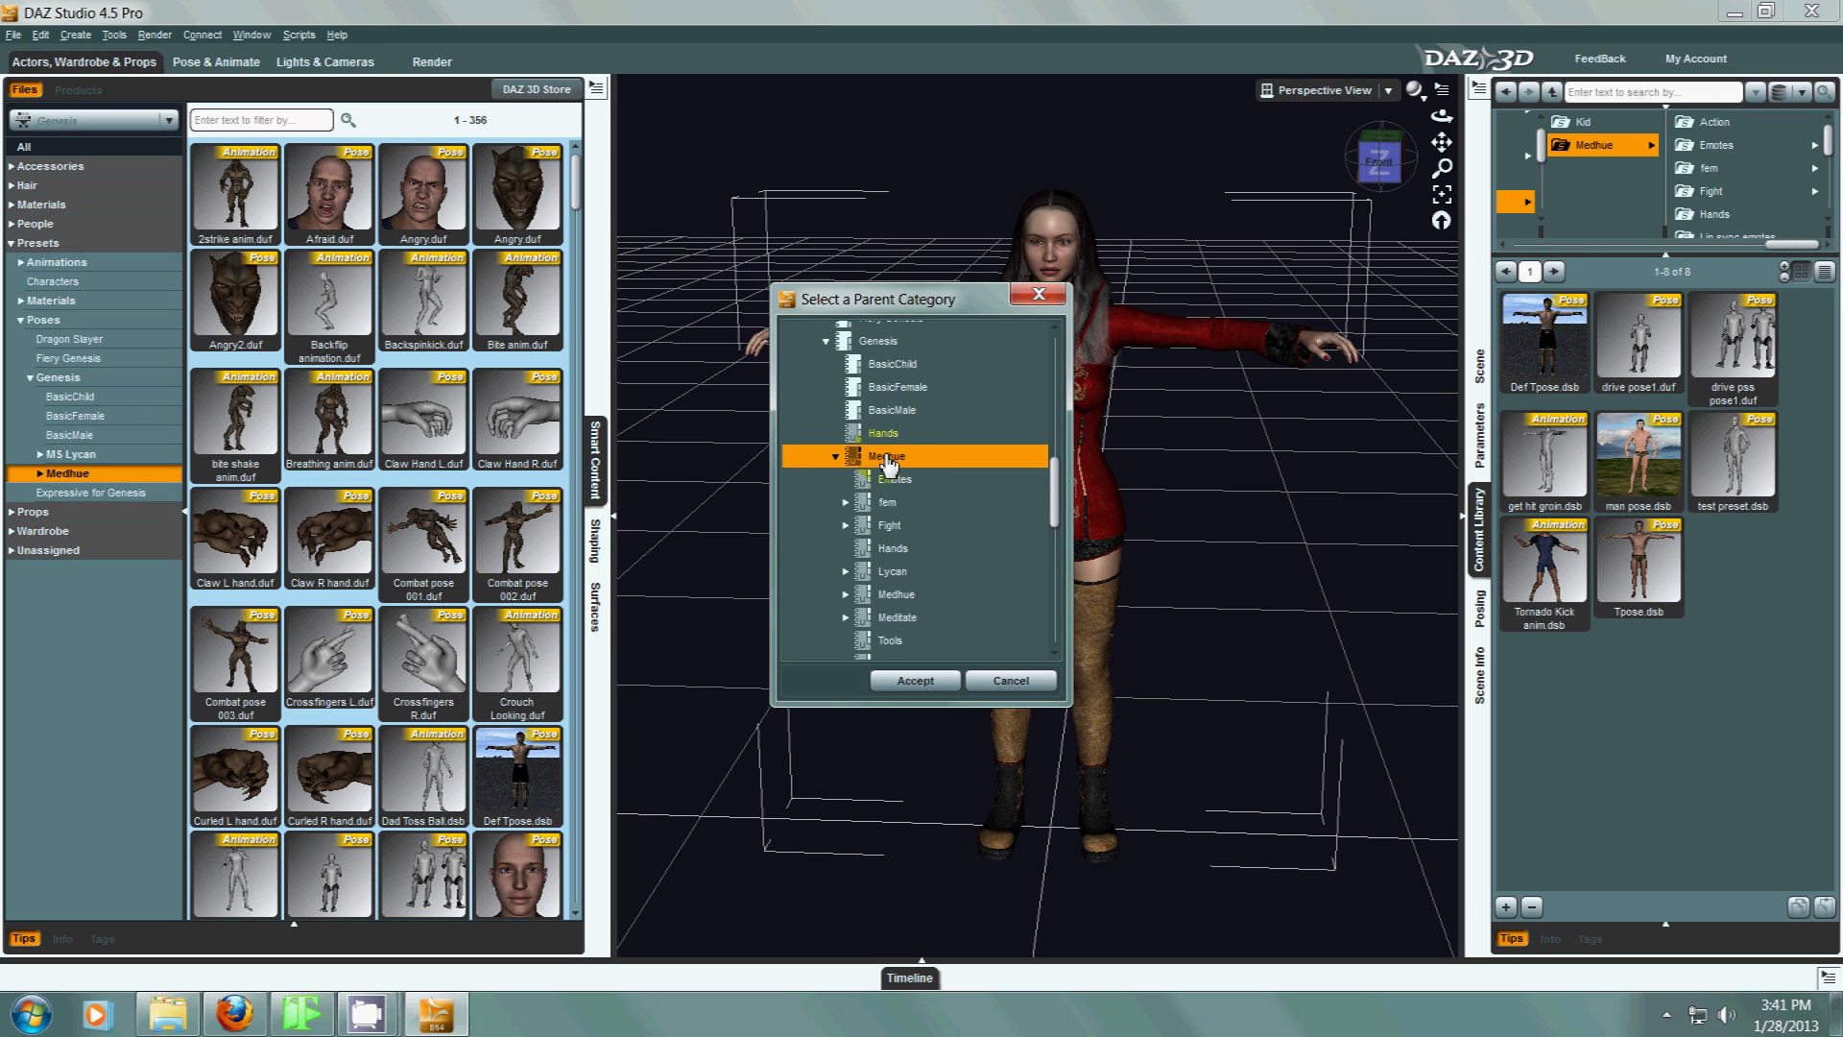
{"action": "left_click", "coordinate": [917, 682]}
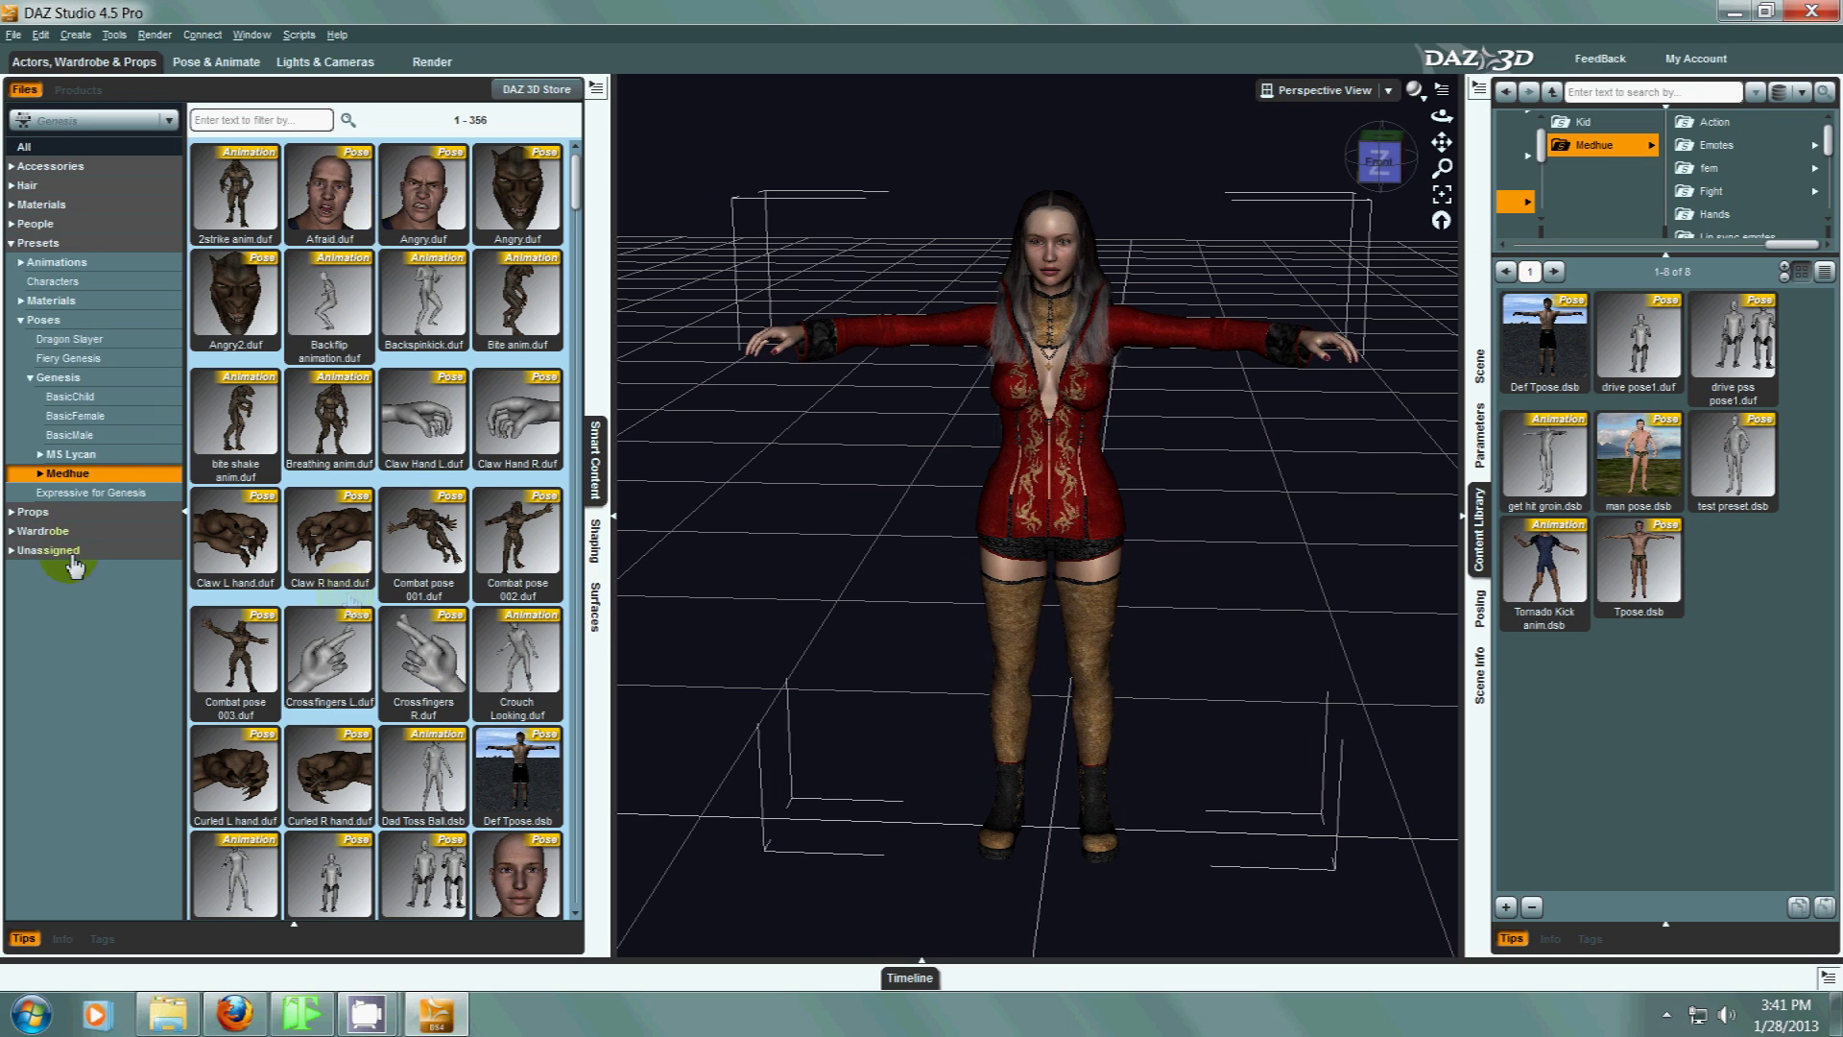
Expand Medhue in Smart Content to view the new subcategories and their pose files.
{"action": "left_click", "coordinate": [40, 474]}
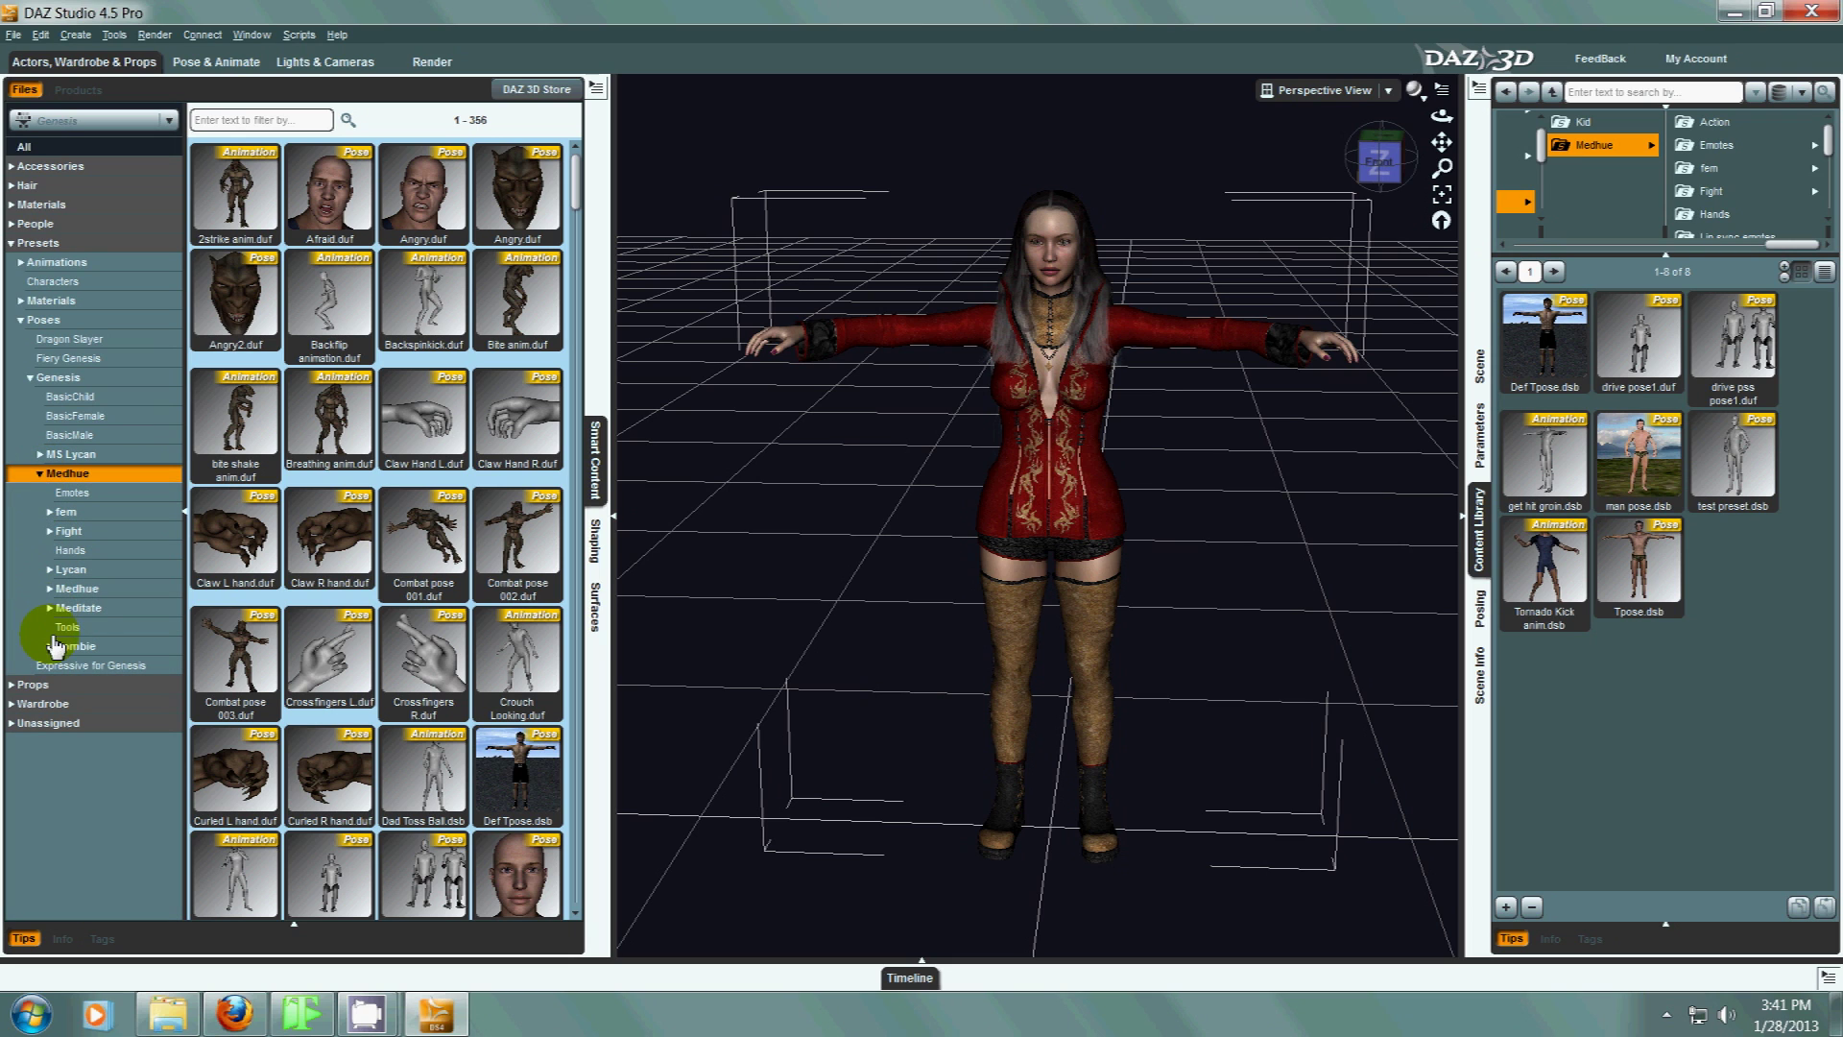
{"action": "left_click", "coordinate": [76, 588]}
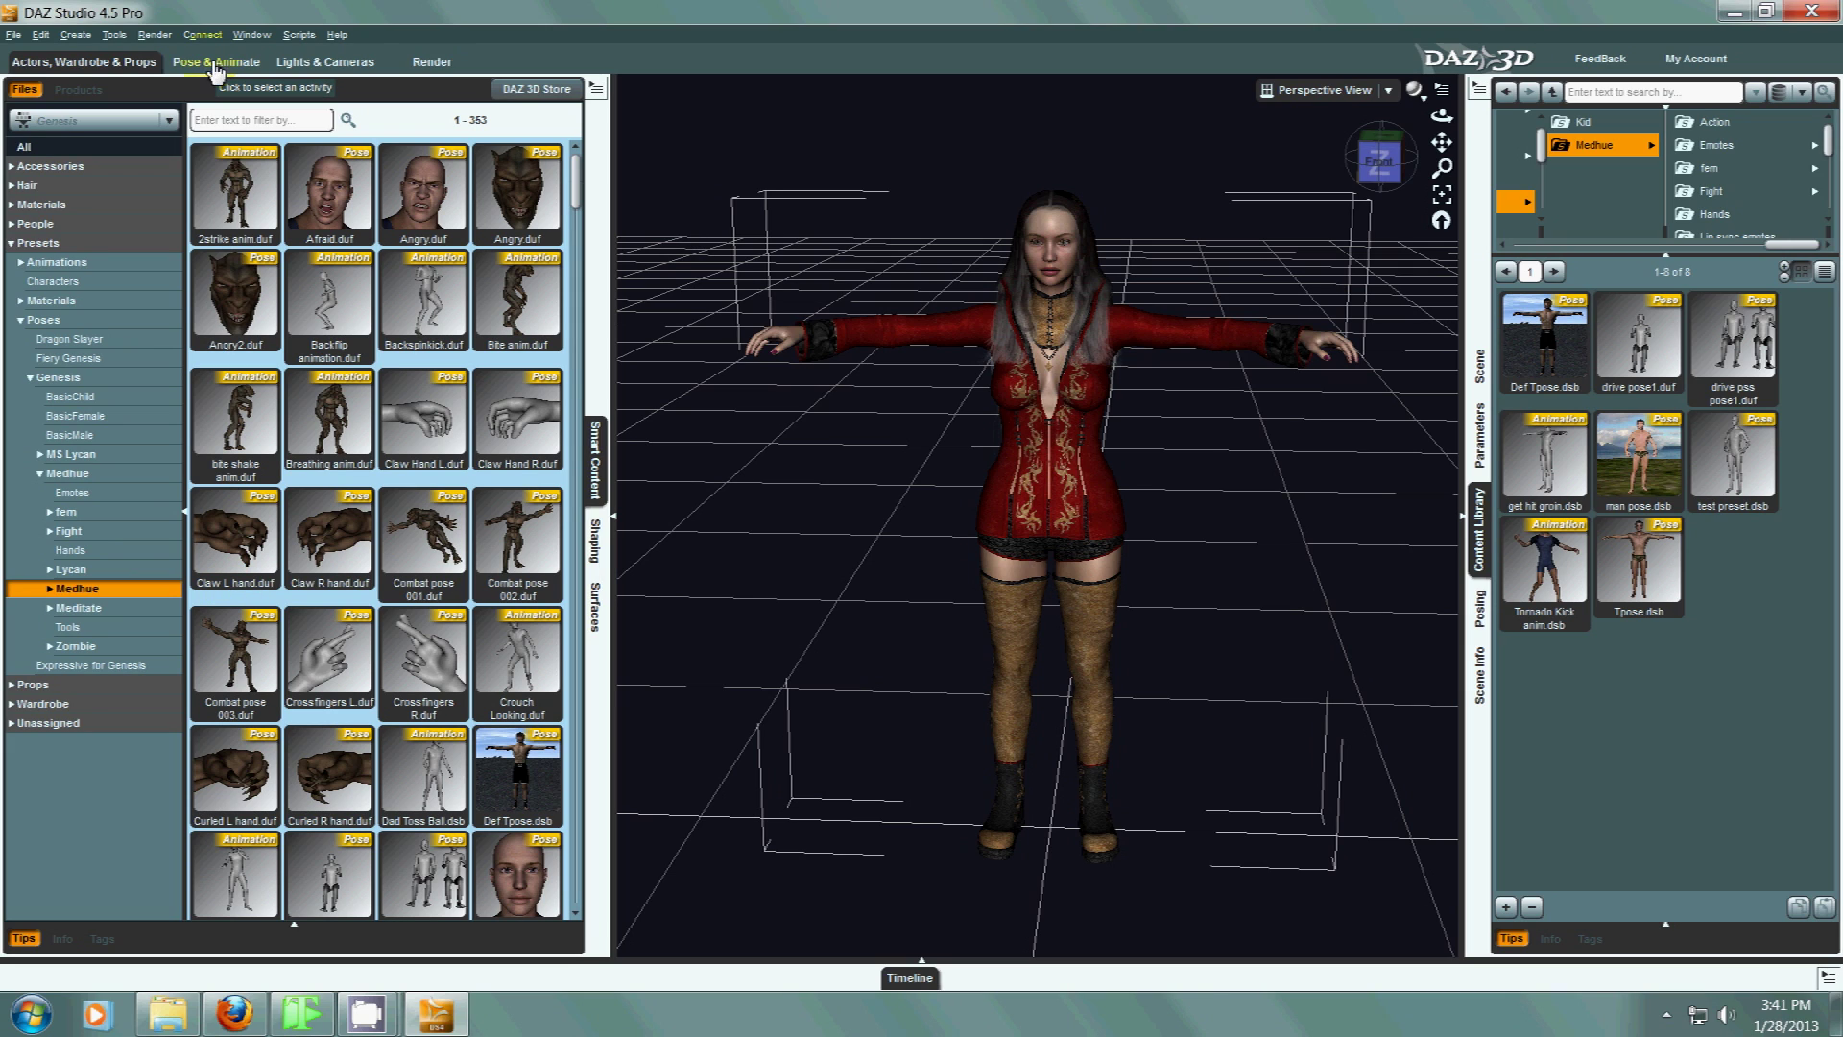
{"action": "left_click", "coordinate": [219, 64]}
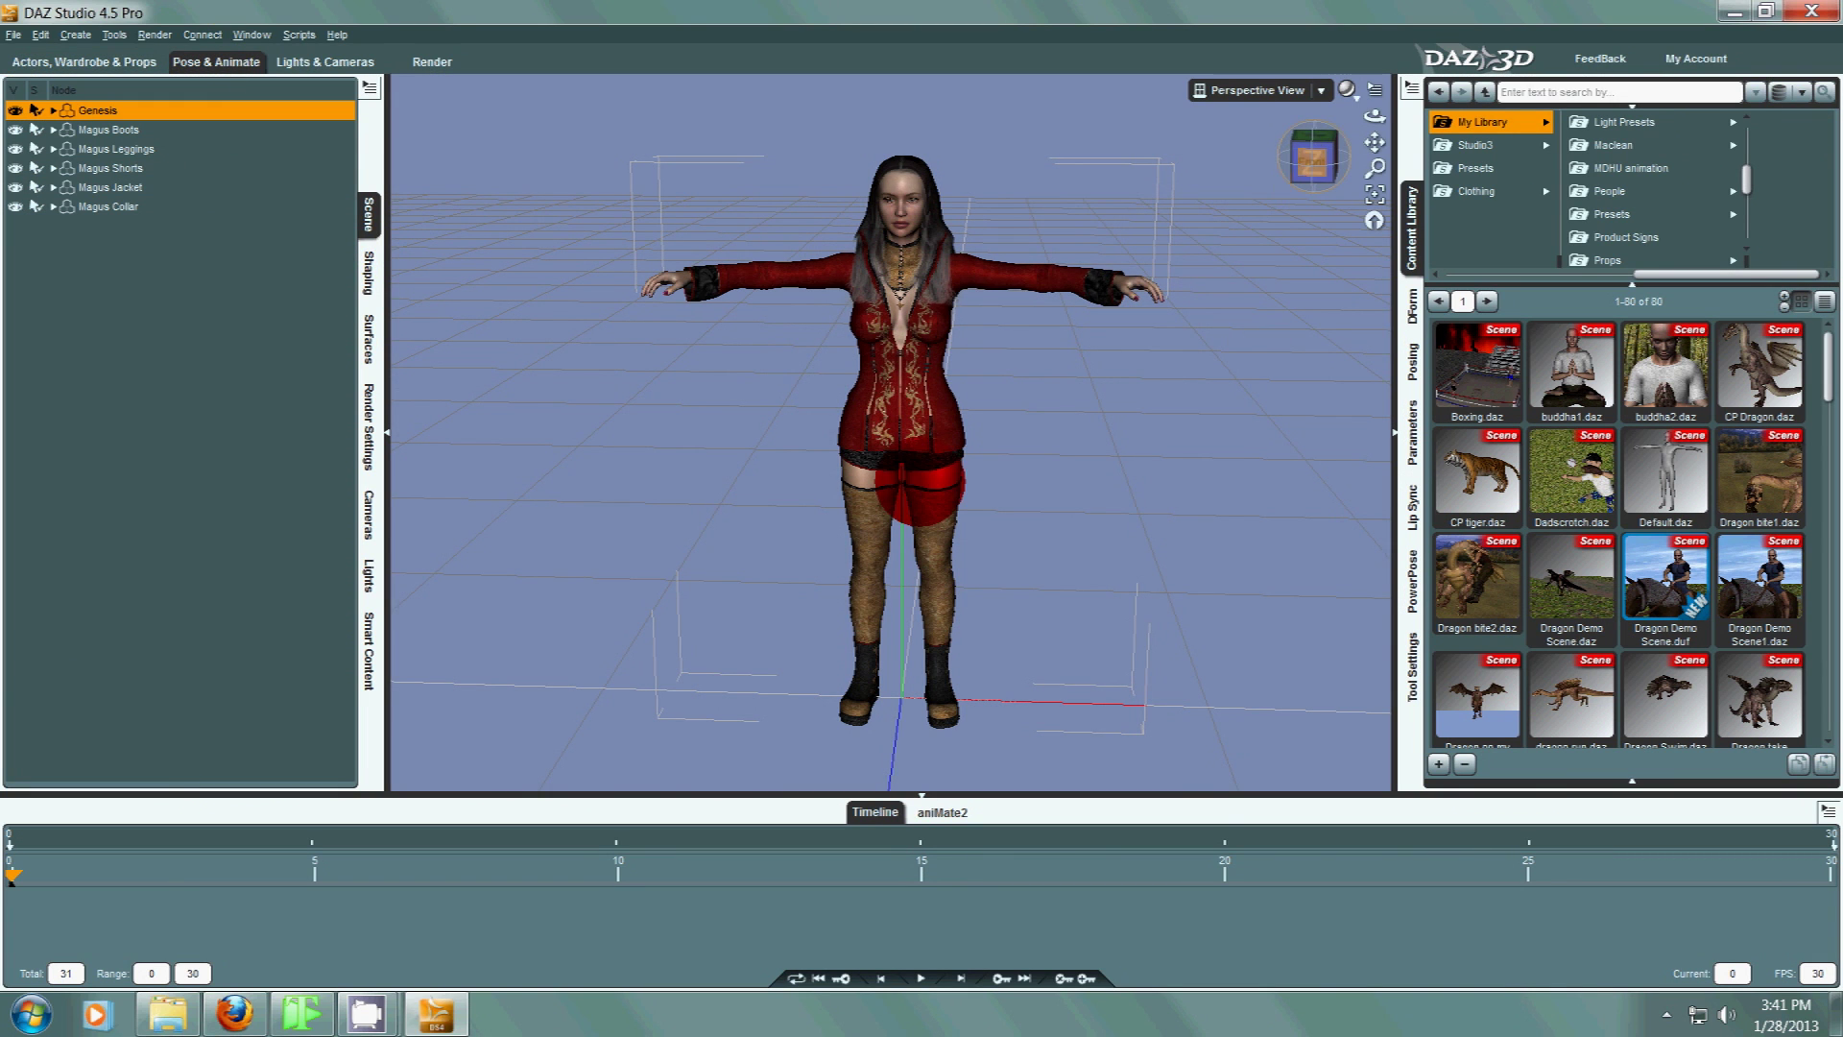
Open Smart Content and list the Presets, Materials, Hair and Accessories products for Genesis.
{"action": "left_click_drag", "start_coordinate": [1314, 159], "coordinate": [1248, 160]}
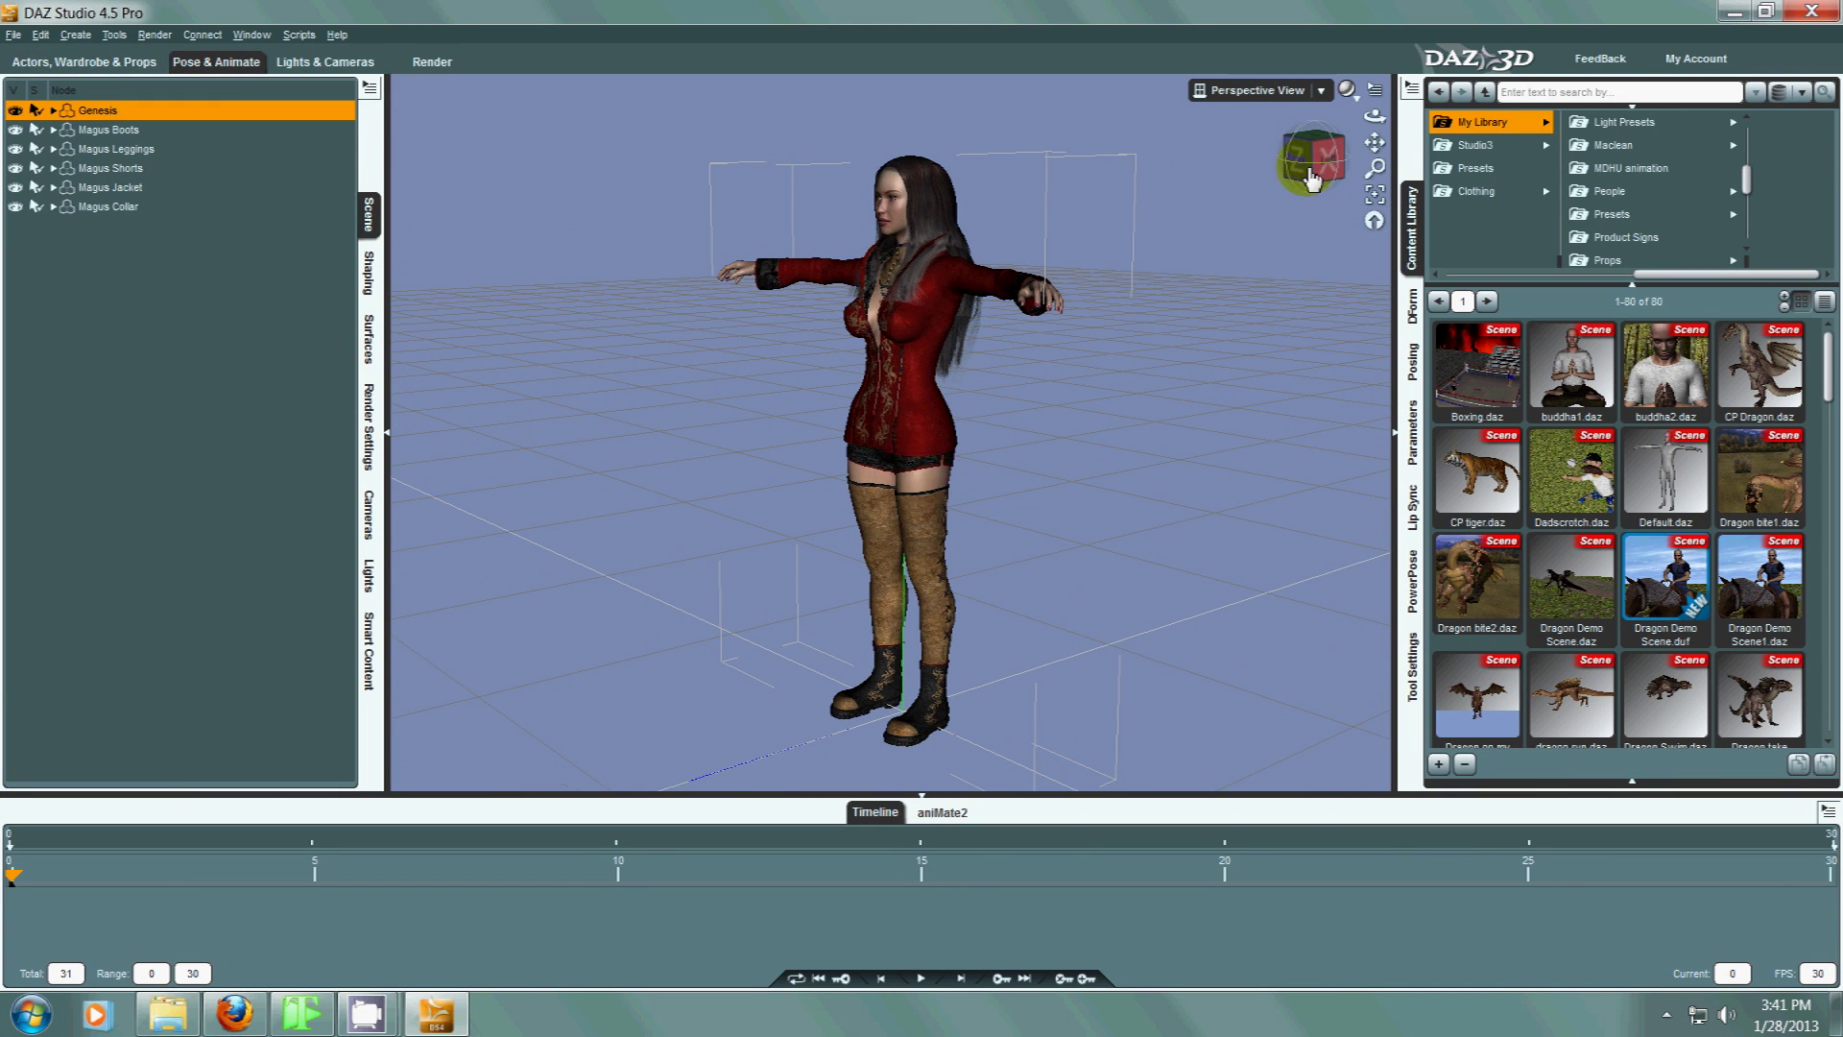
{"action": "left_click", "coordinate": [1576, 275]}
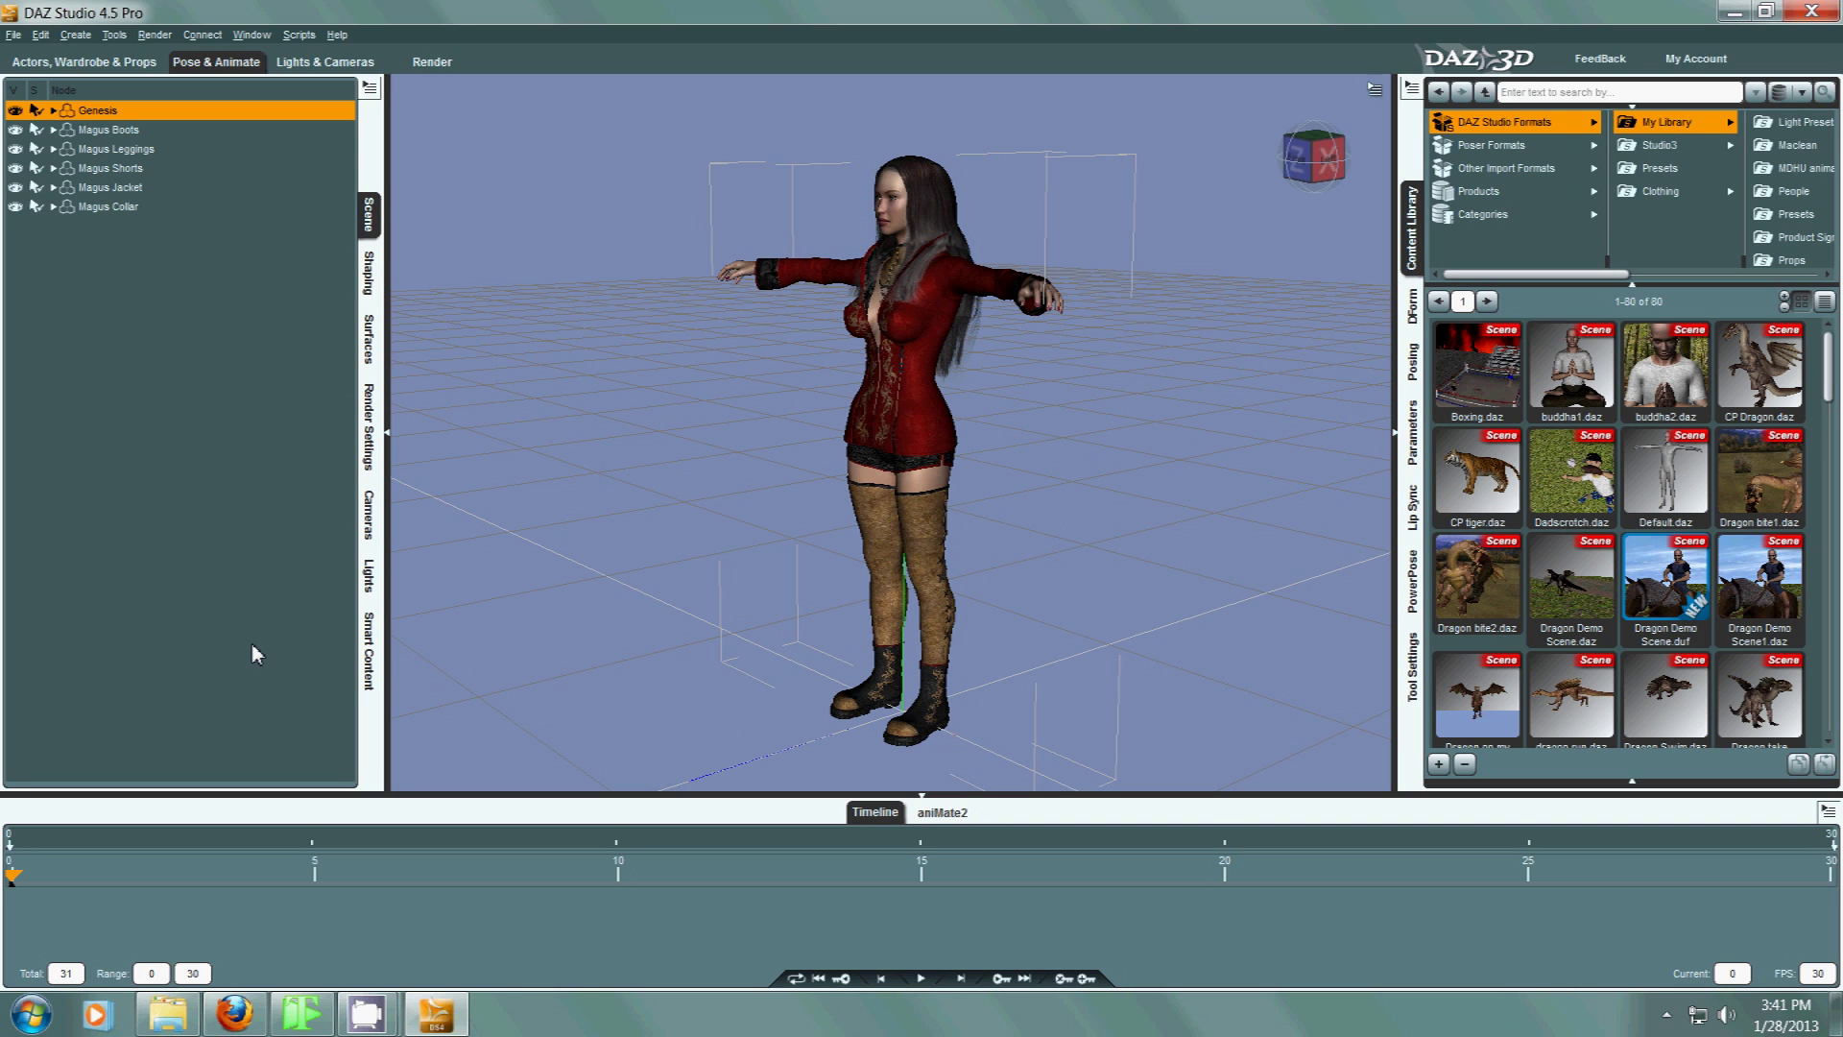
{"action": "left_click", "coordinate": [374, 653]}
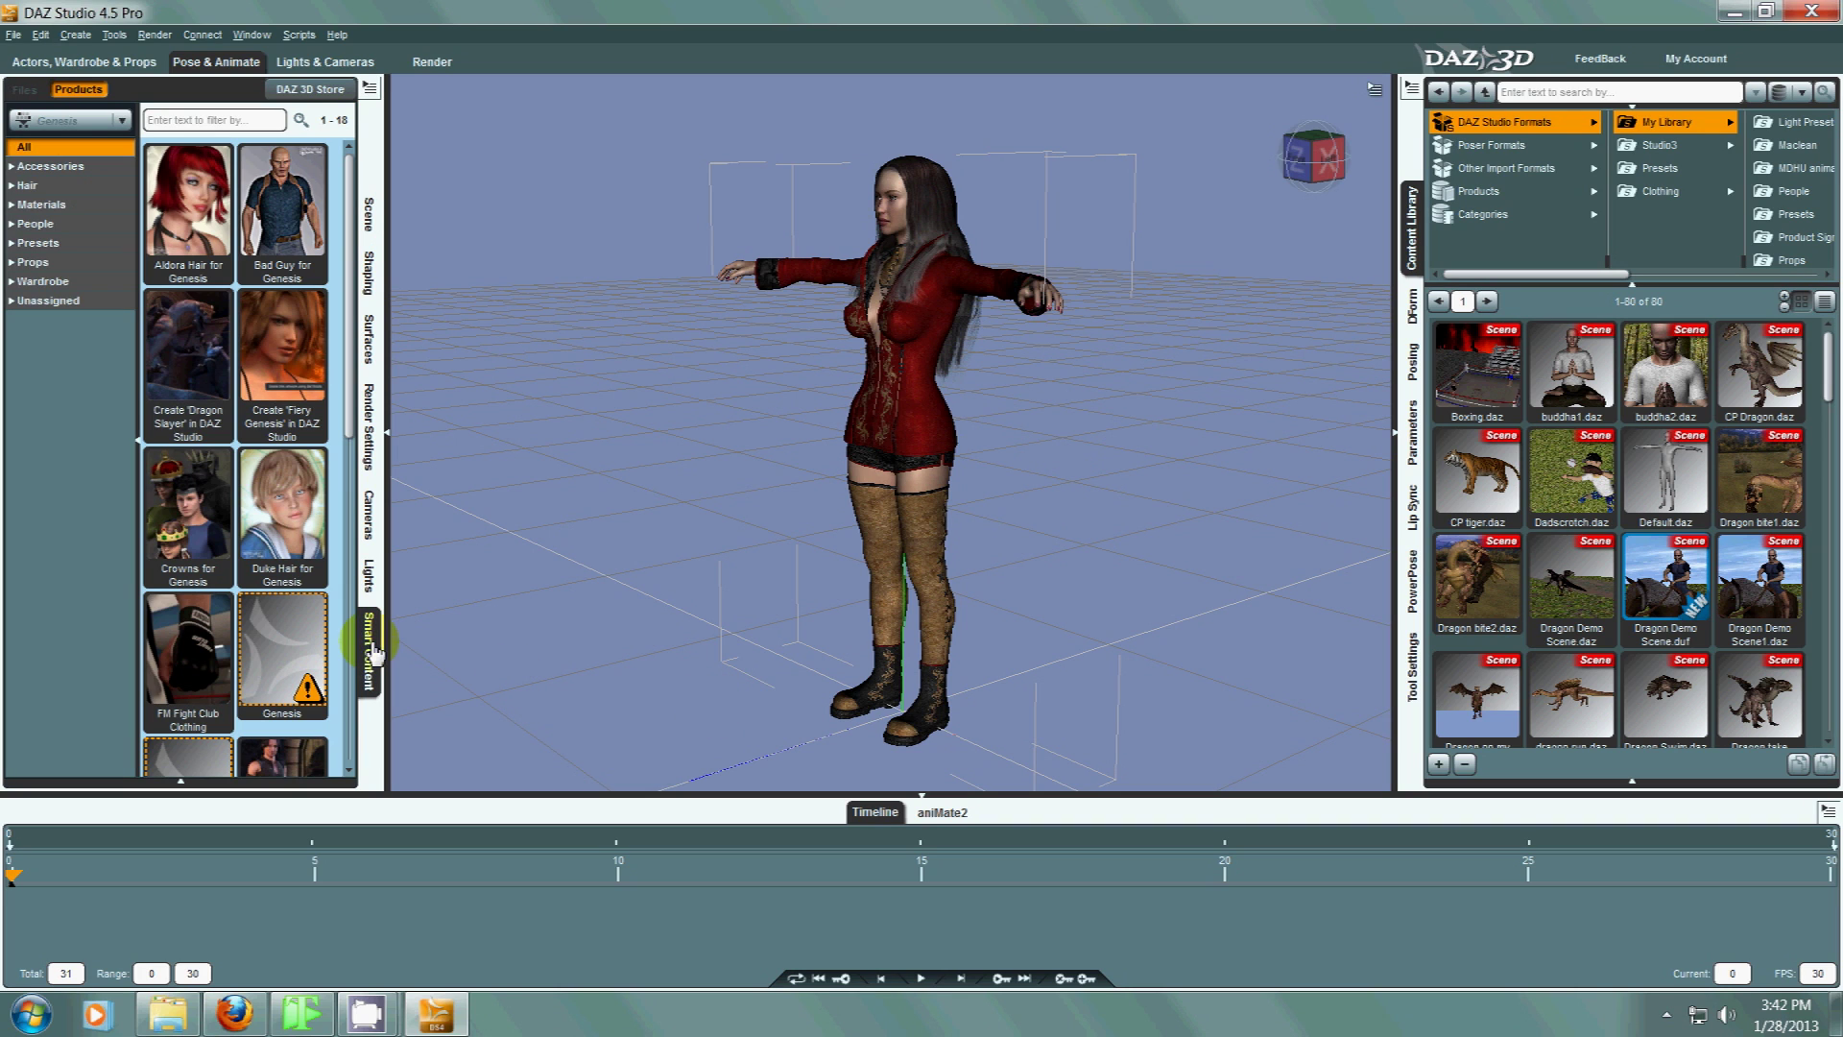
{"action": "left_click", "coordinate": [54, 245]}
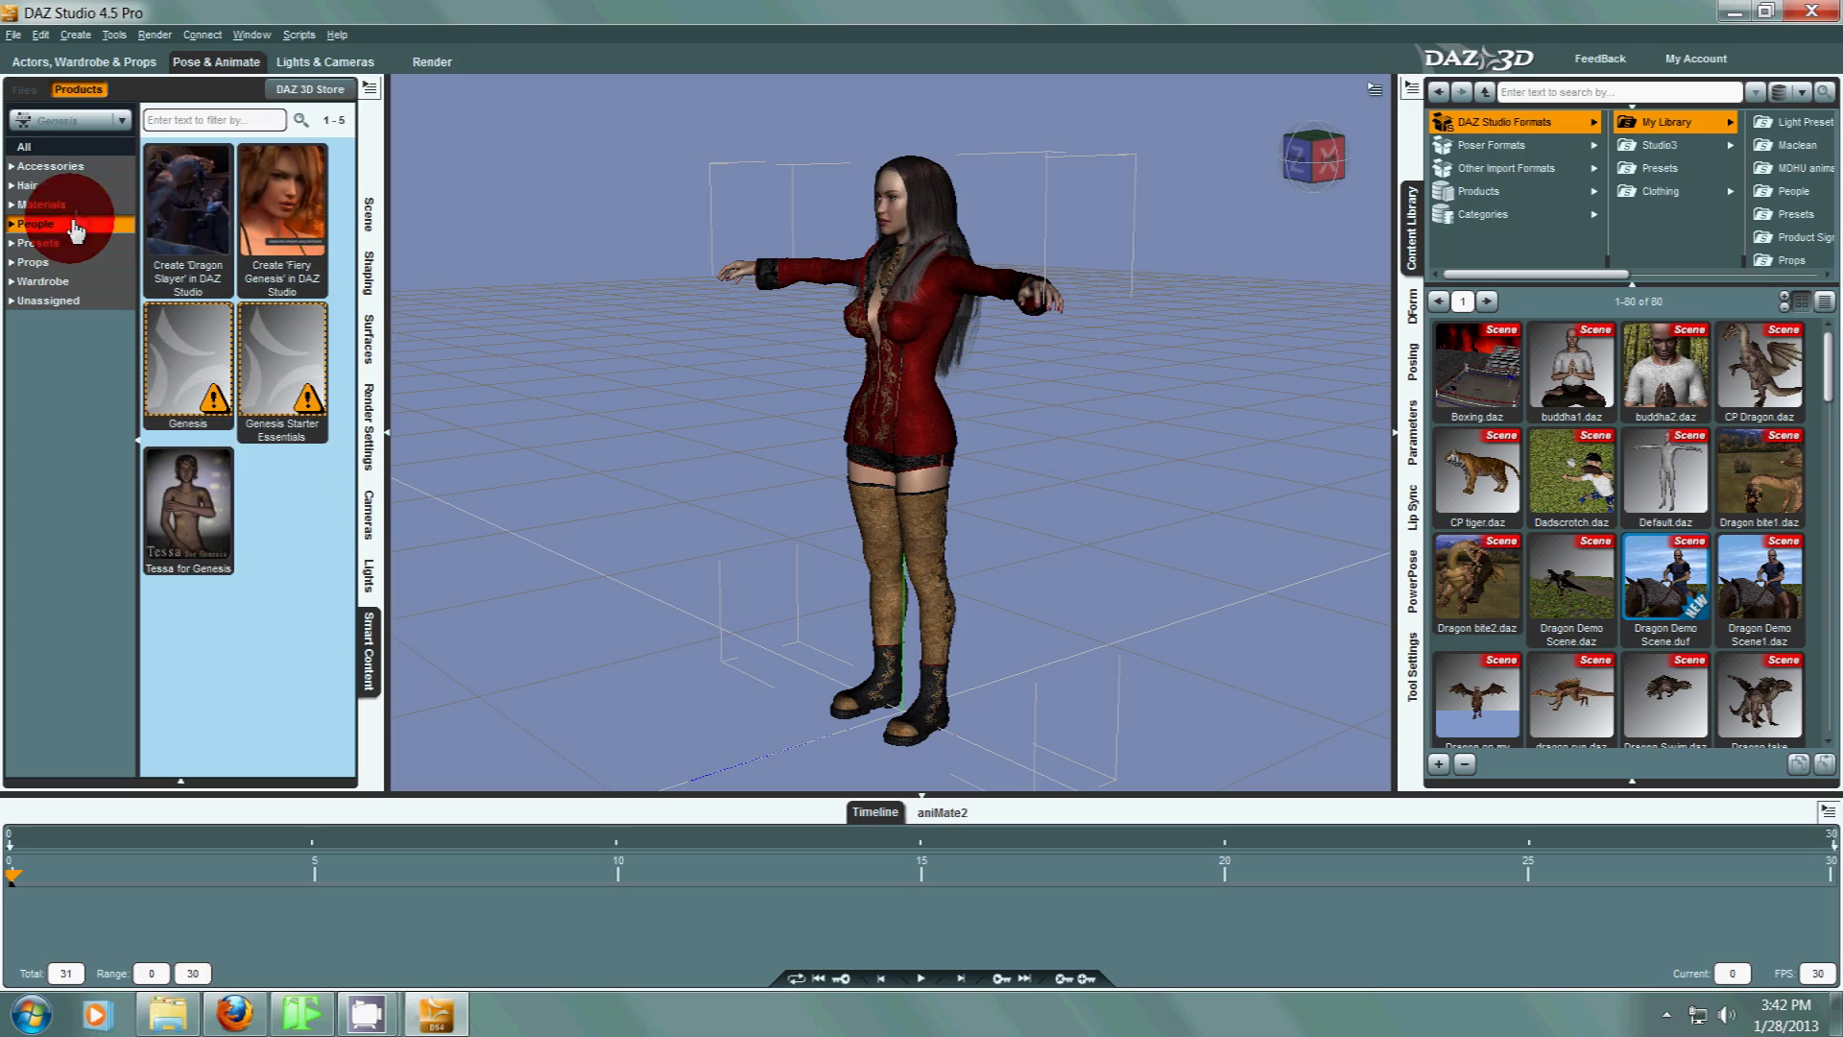
{"action": "left_click", "coordinate": [82, 206]}
{"action": "left_click", "coordinate": [87, 188]}
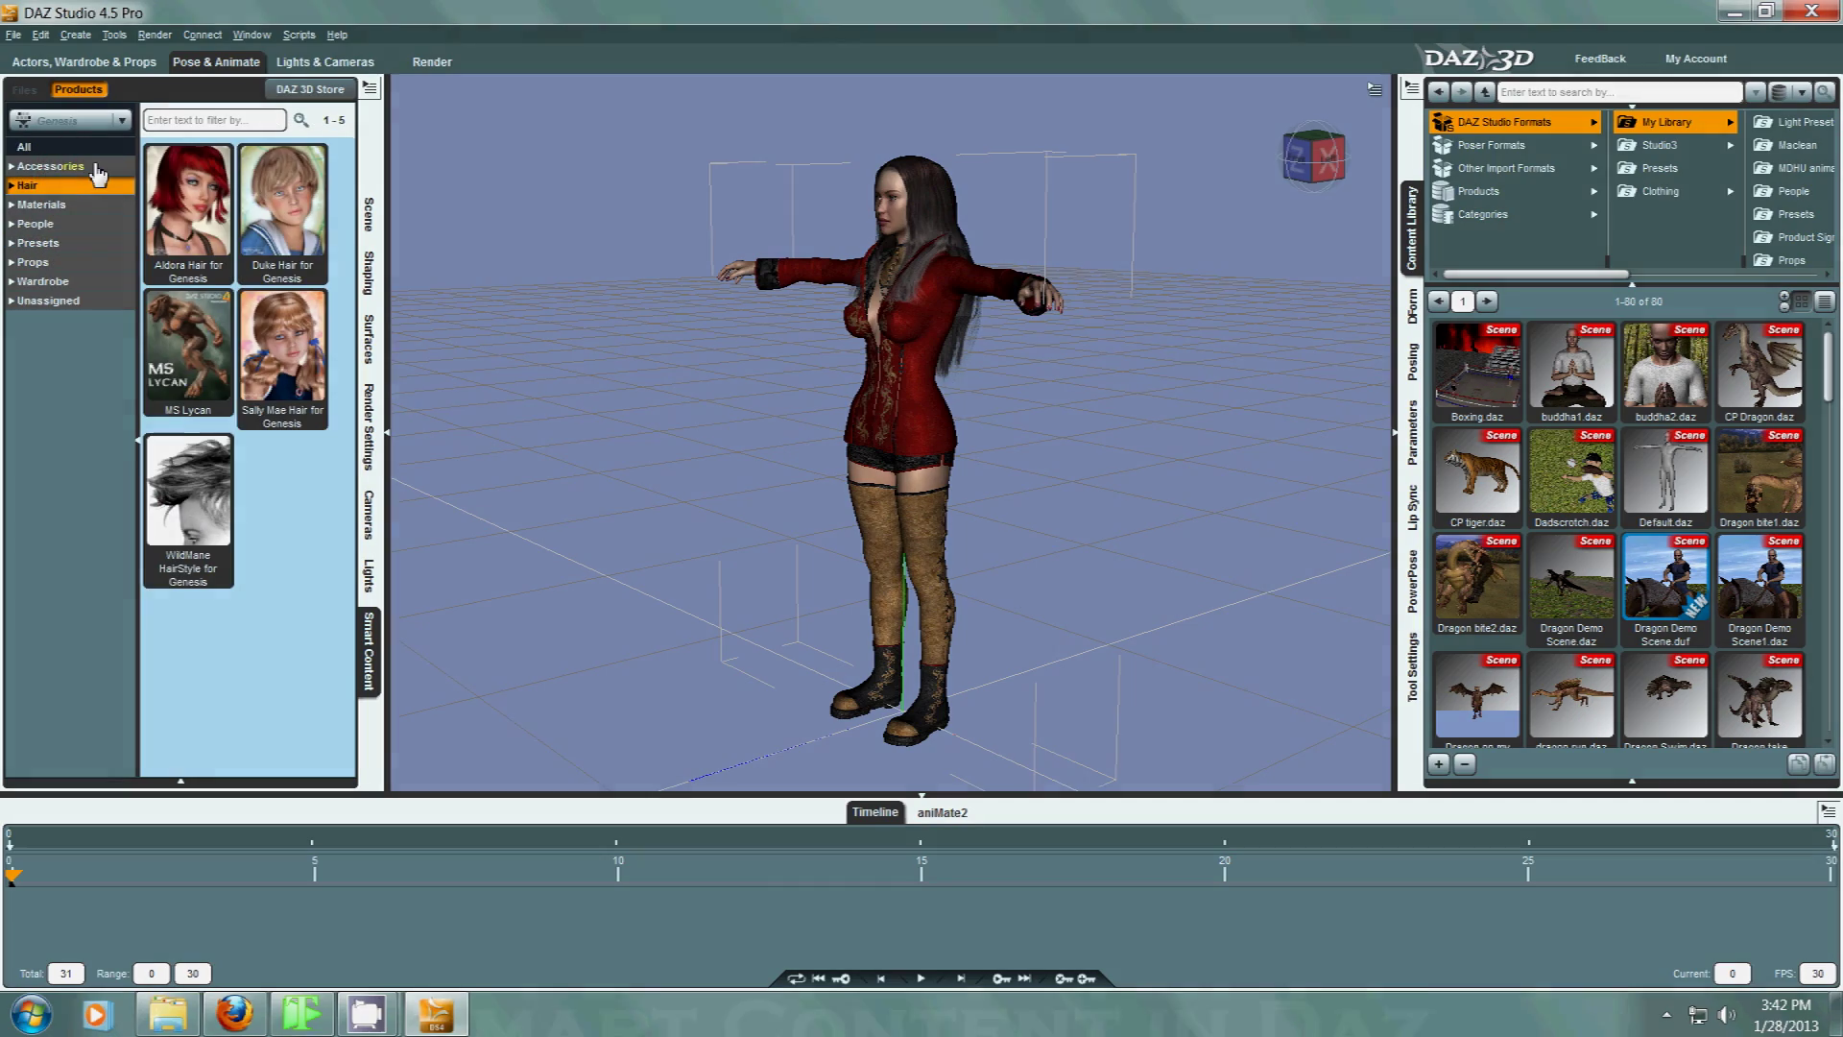
{"action": "left_click", "coordinate": [96, 168]}
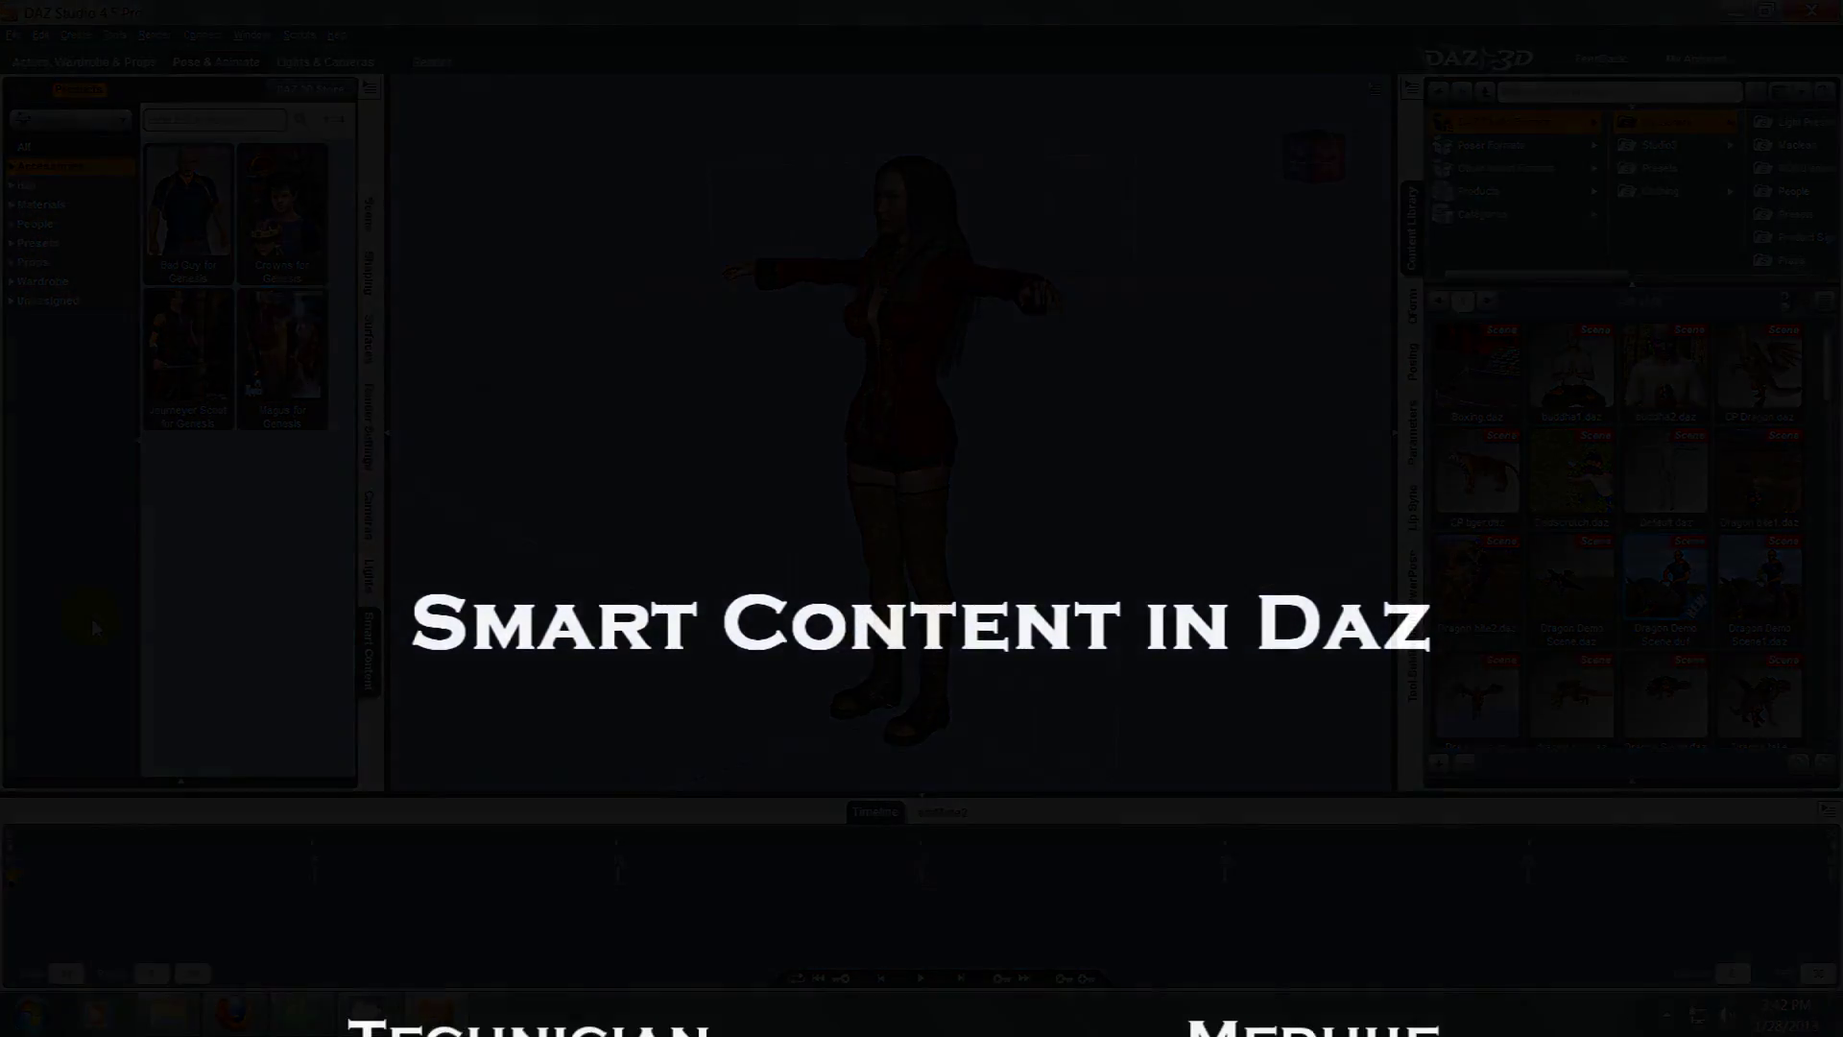